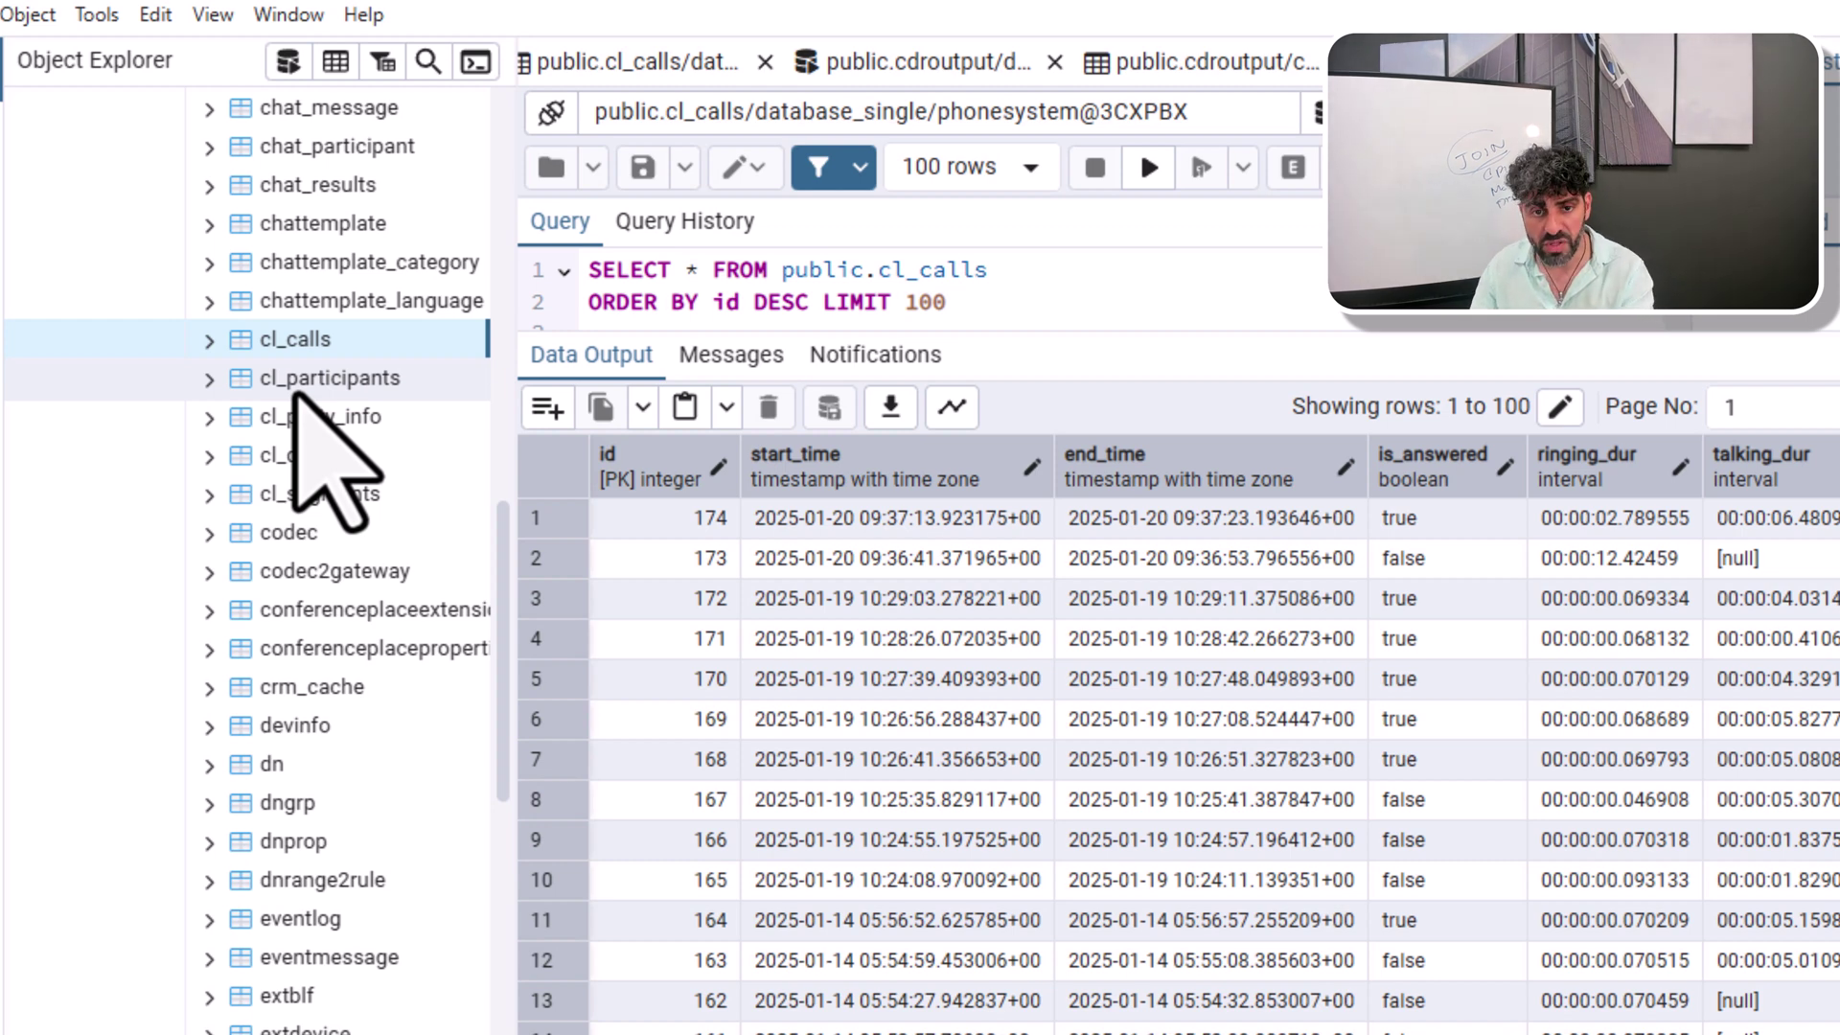
Locate the cdroutput table among the phone system's tables and show its single-row query result from the 3CXPBX database
scroll(329, 882, down, 5)
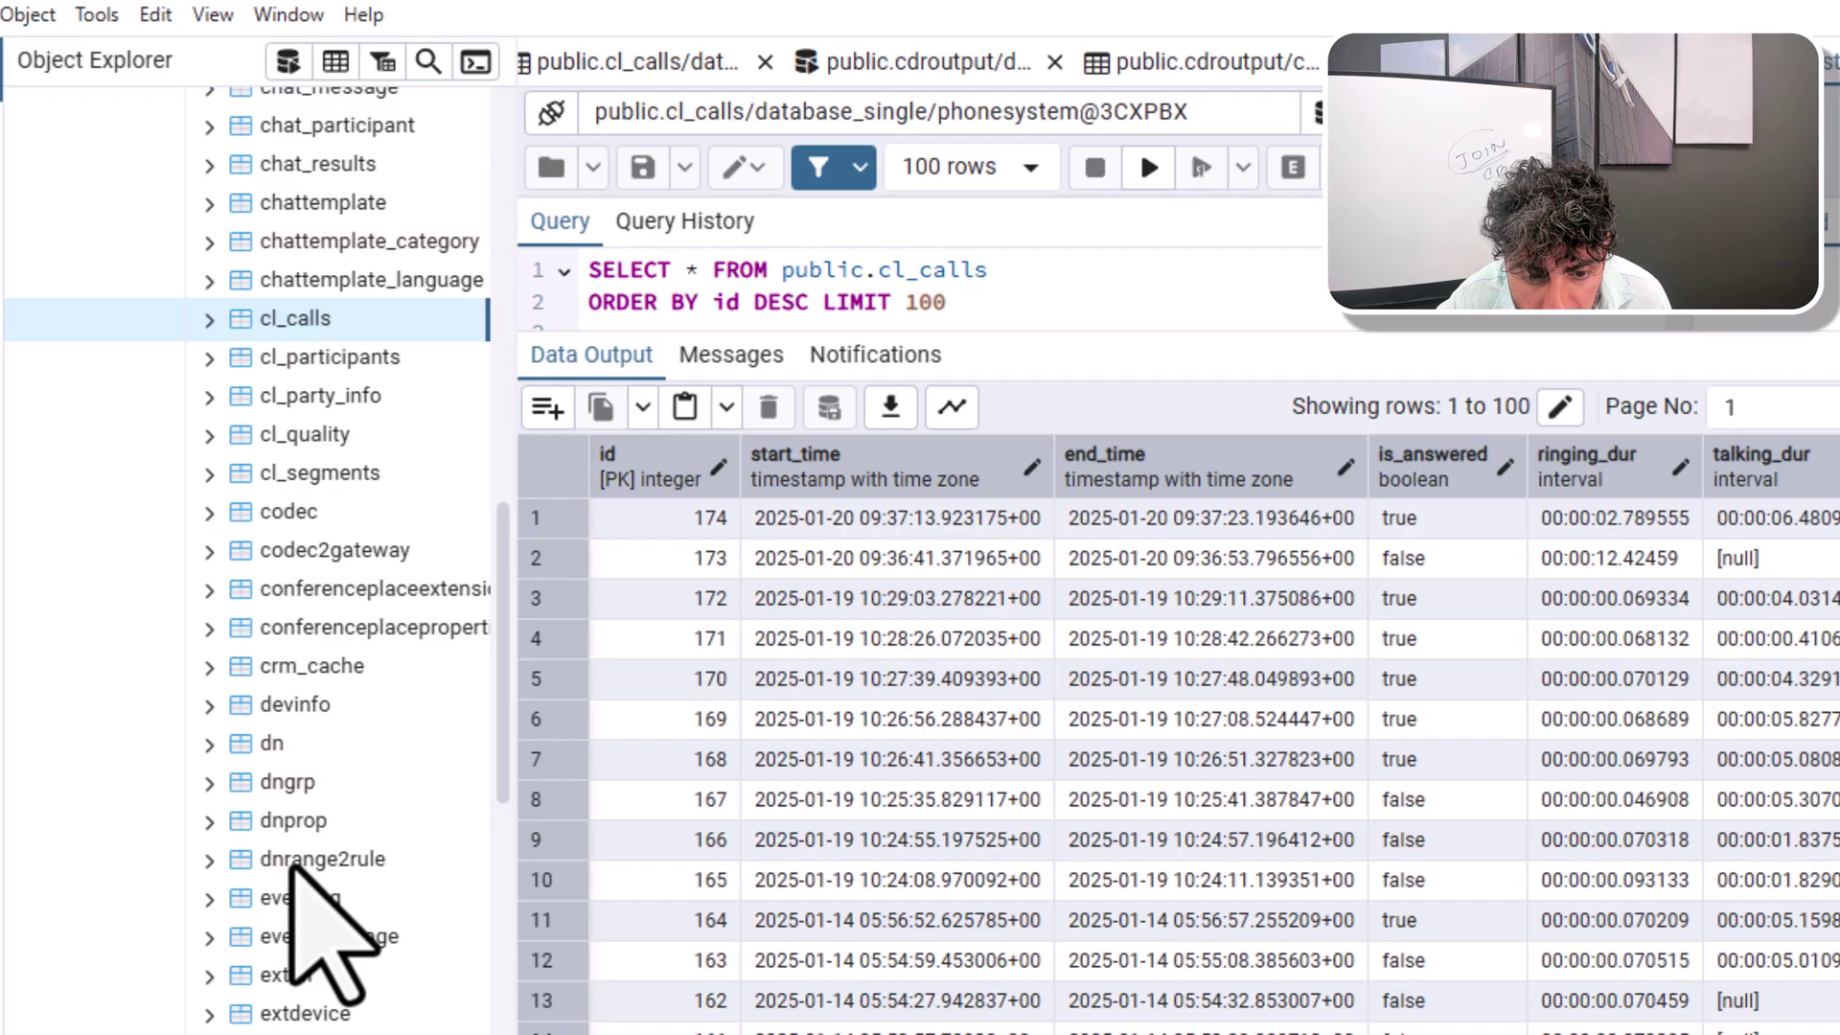
scroll(335, 1030, down, 3)
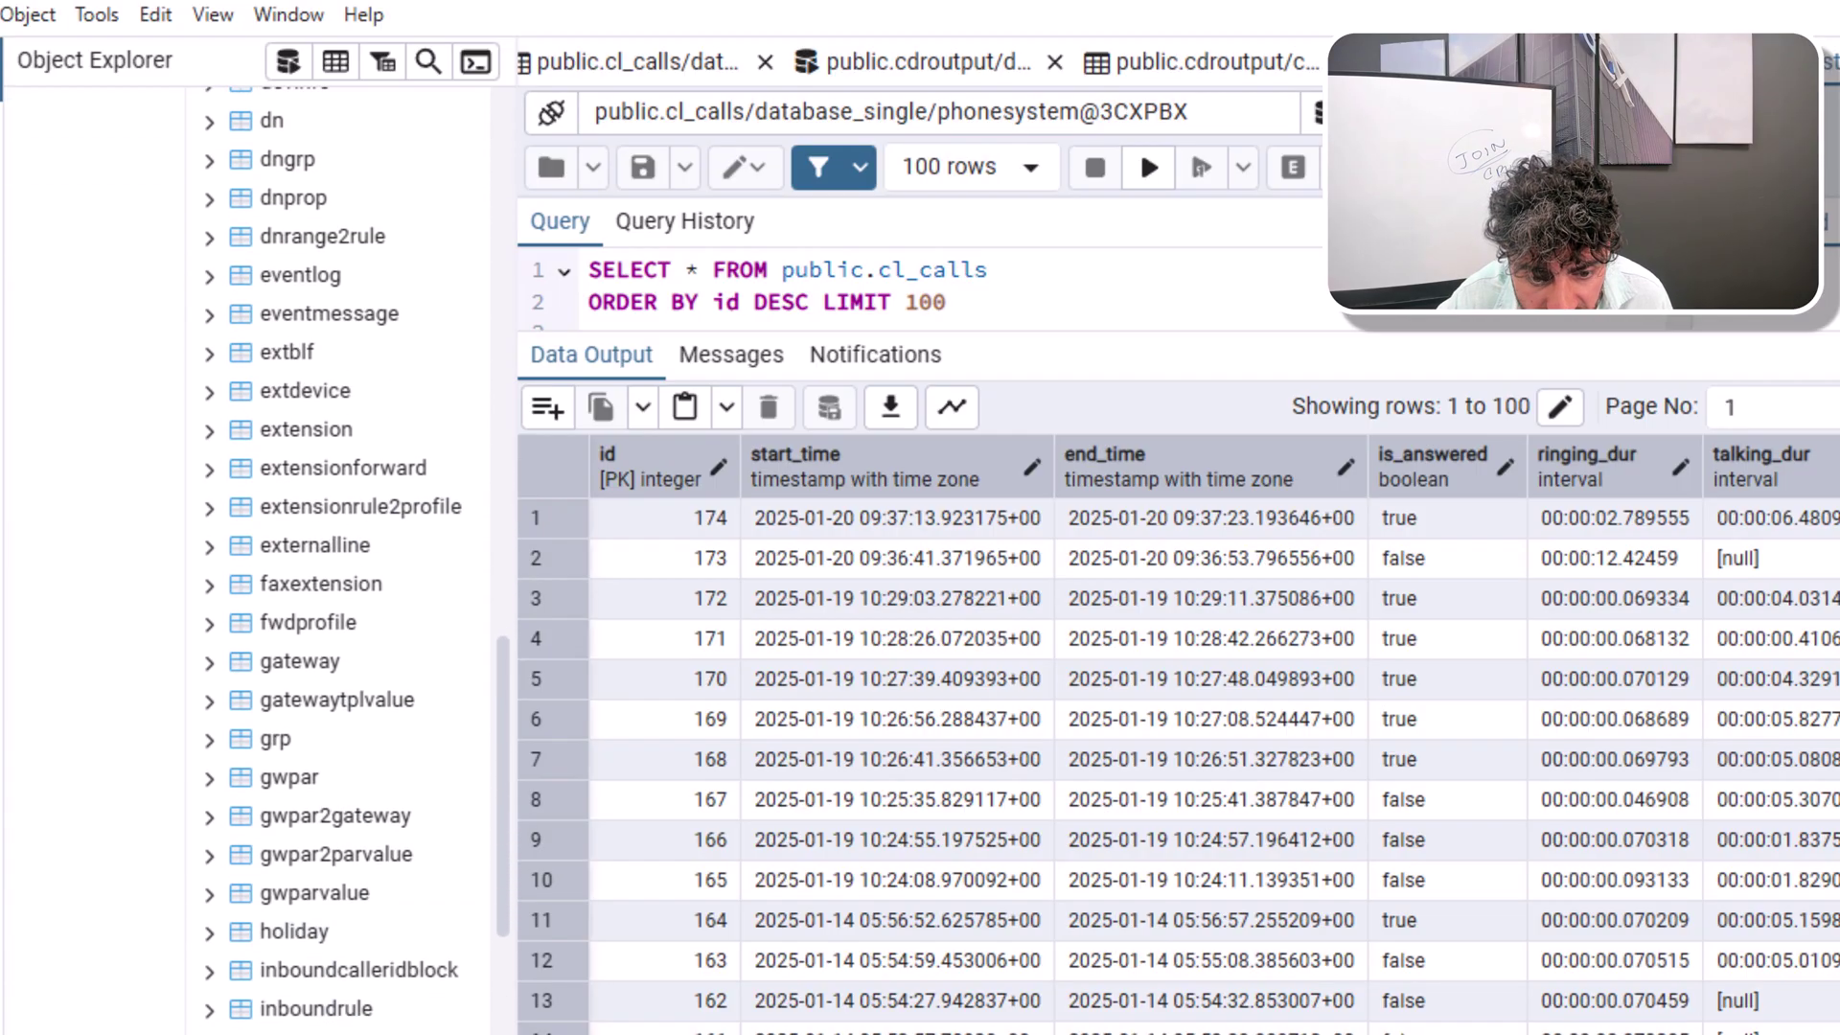
scroll(336, 1027, up, 5)
scroll(336, 1027, up, 8)
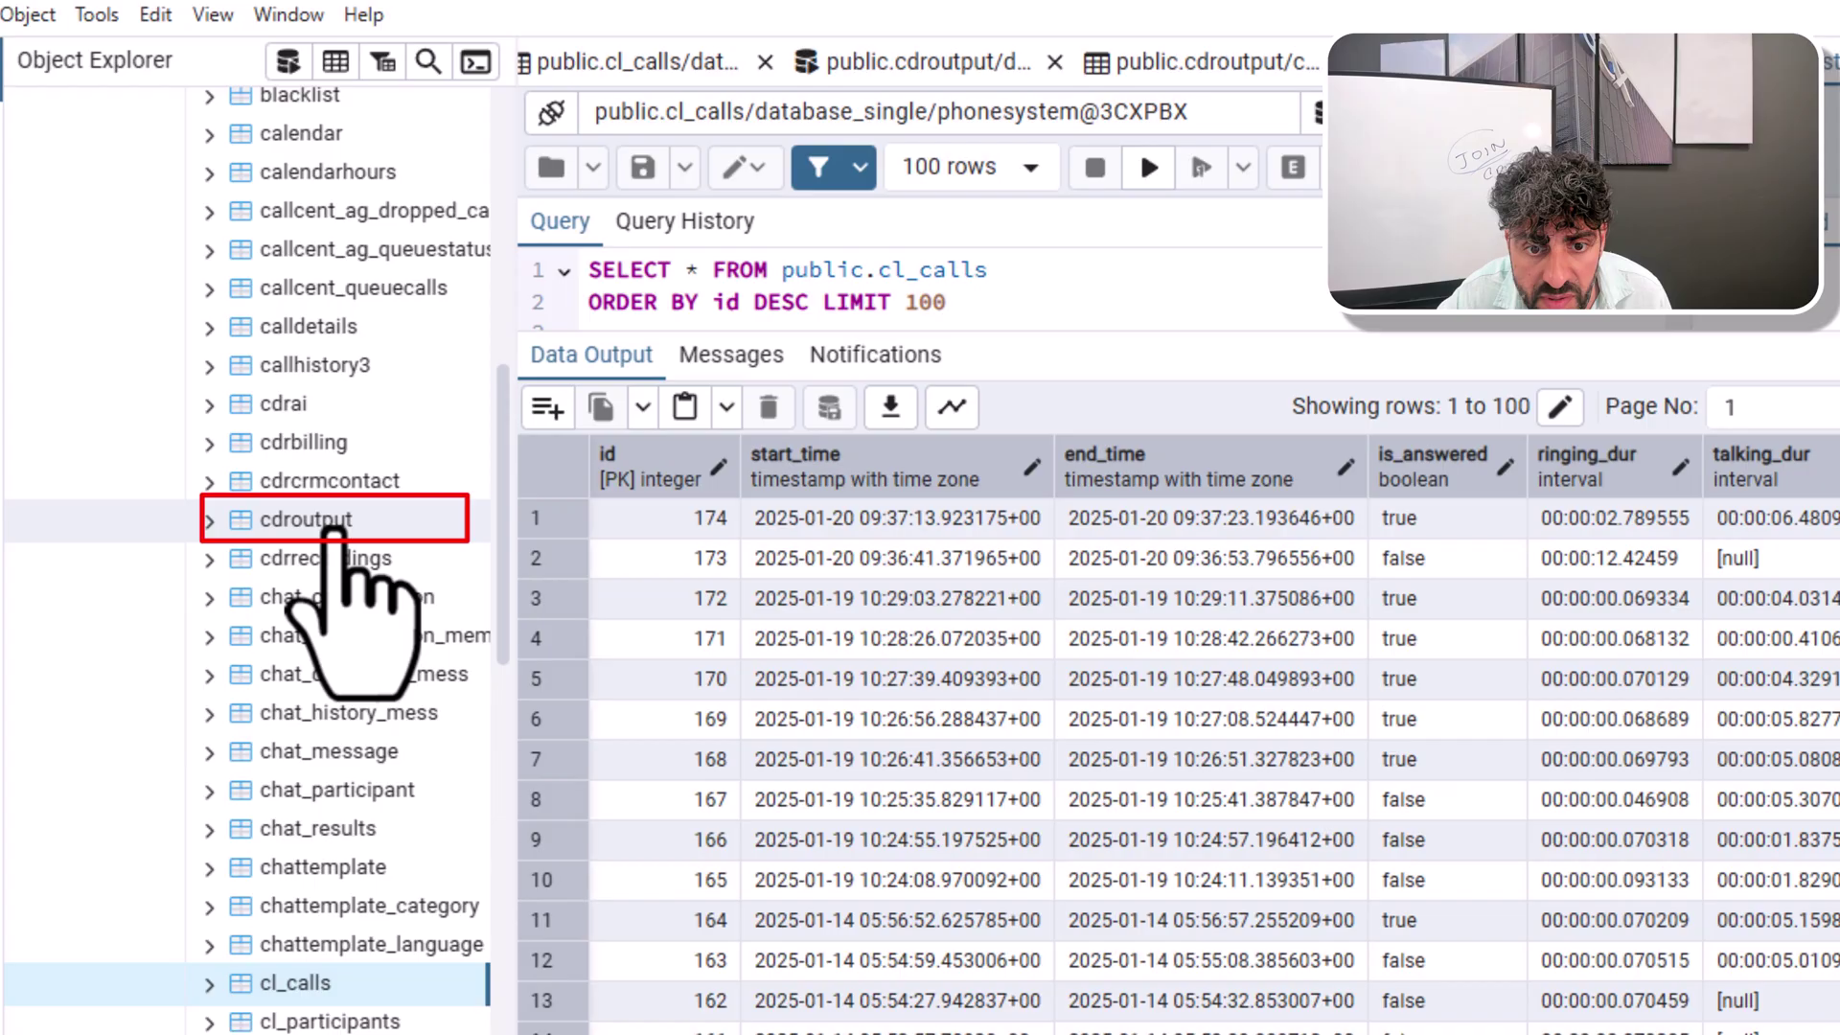
click(306, 519)
click(1159, 62)
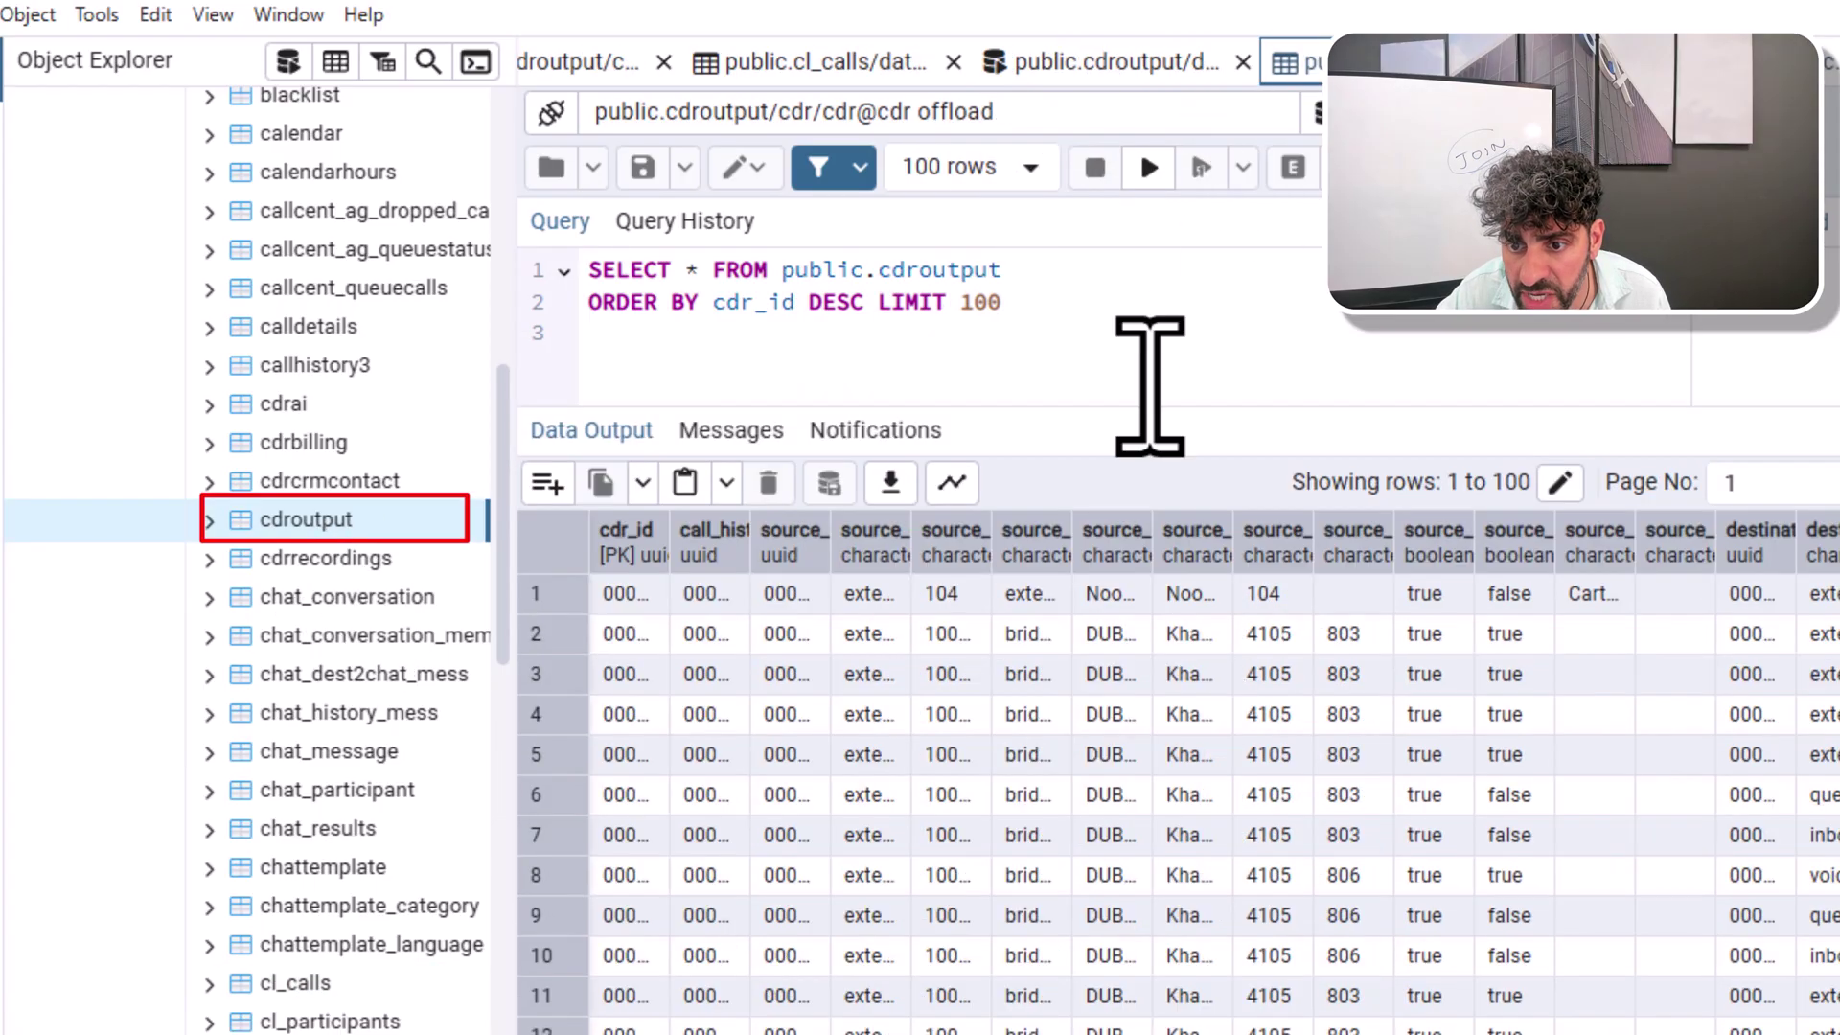
click(1101, 62)
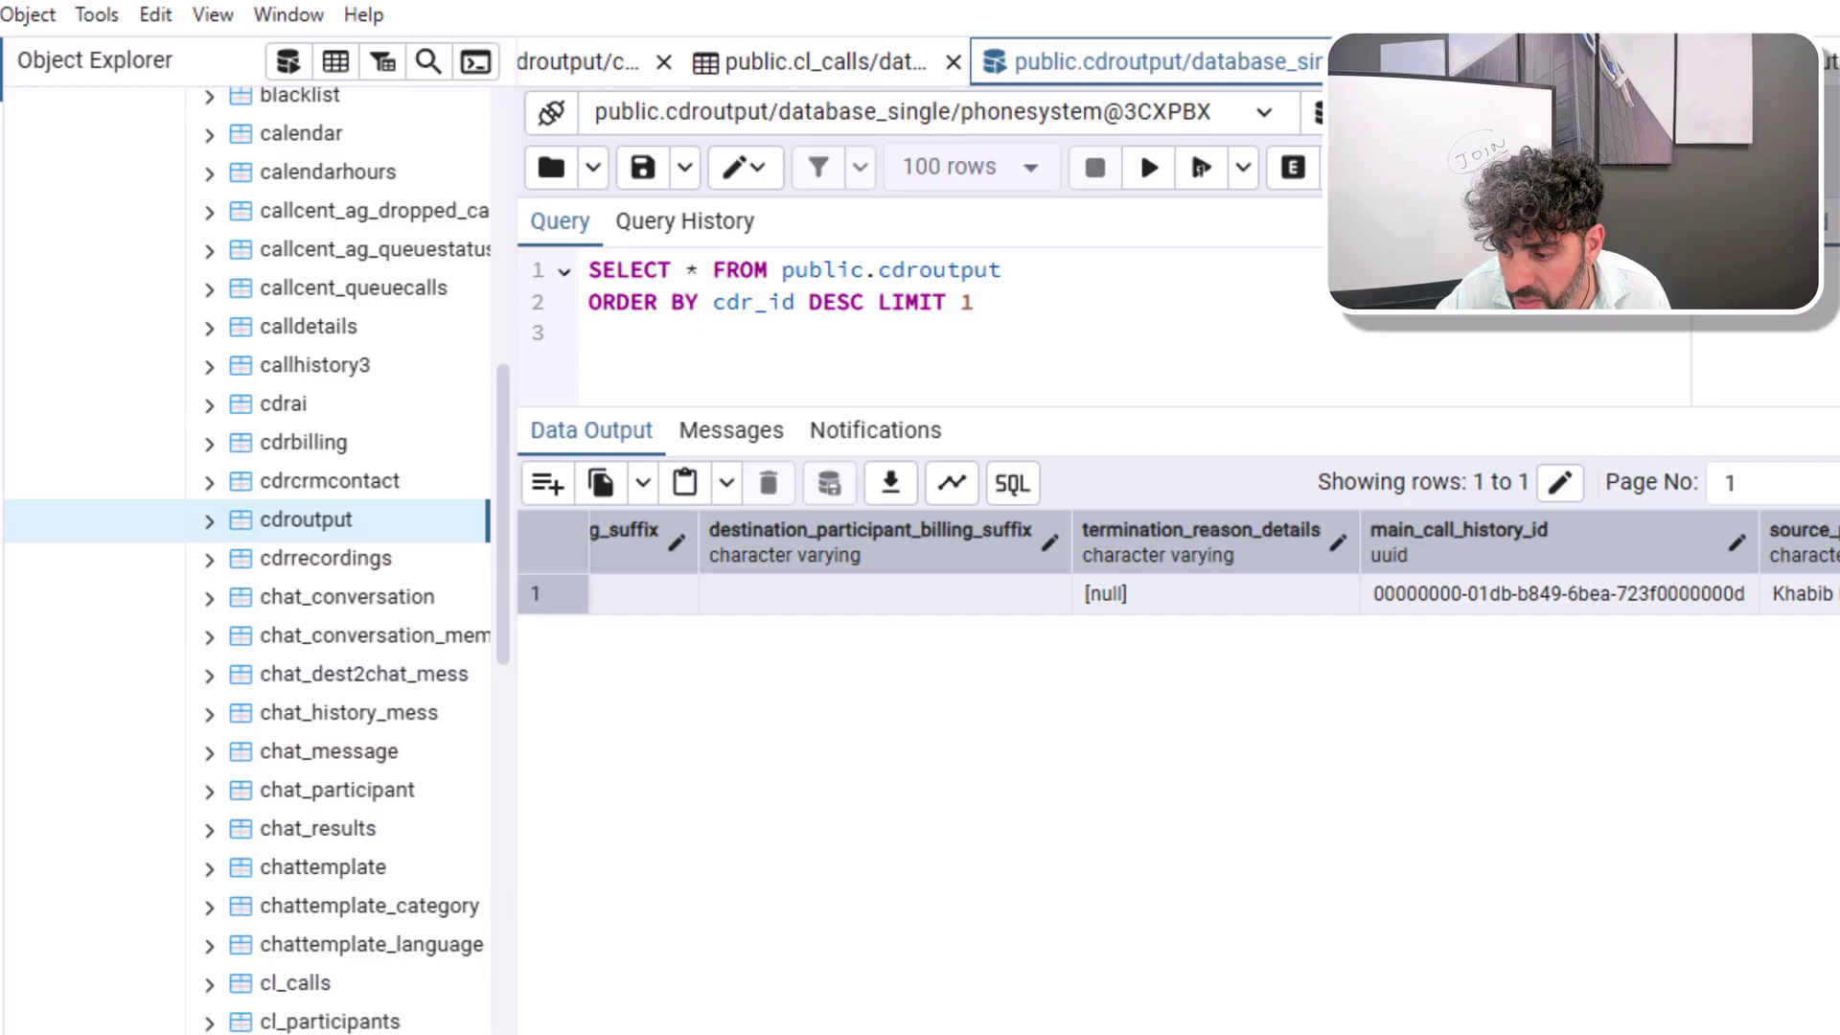
Examine the call history ID and source participant columns of the latest cdroutput record
scroll(1178, 575, left, 15)
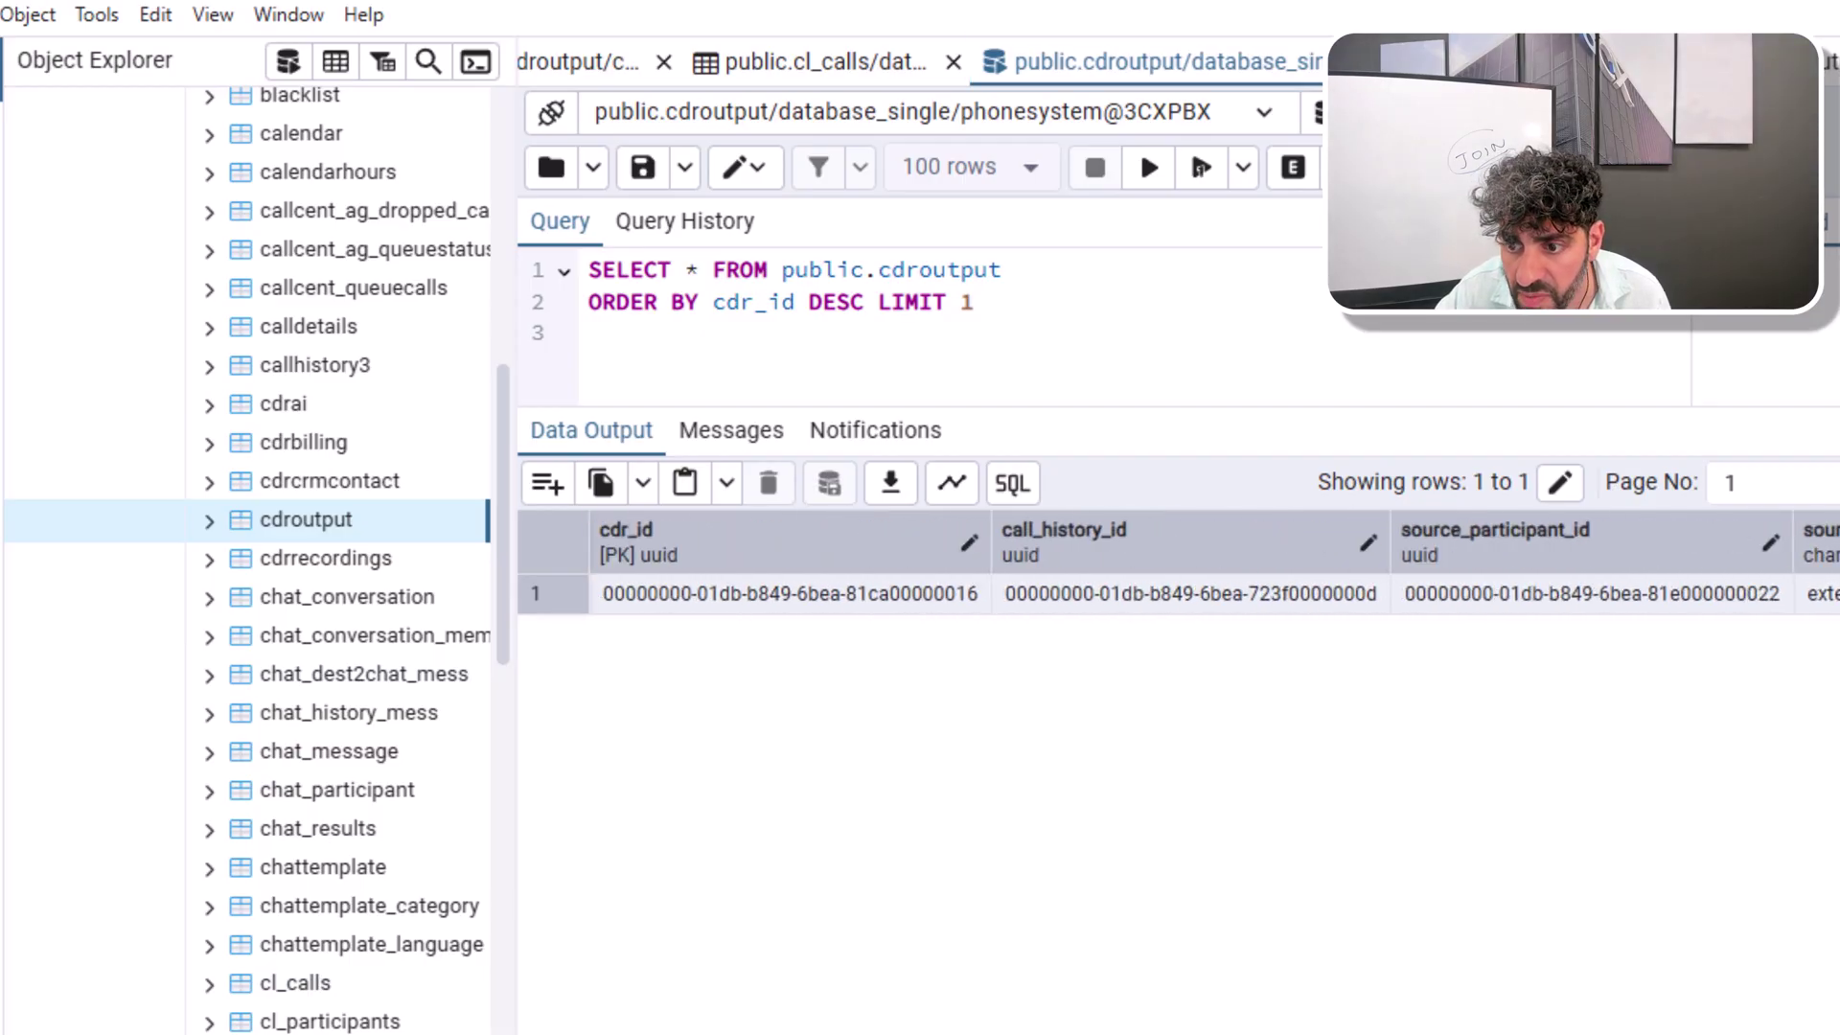
scroll(1179, 575, right, 5)
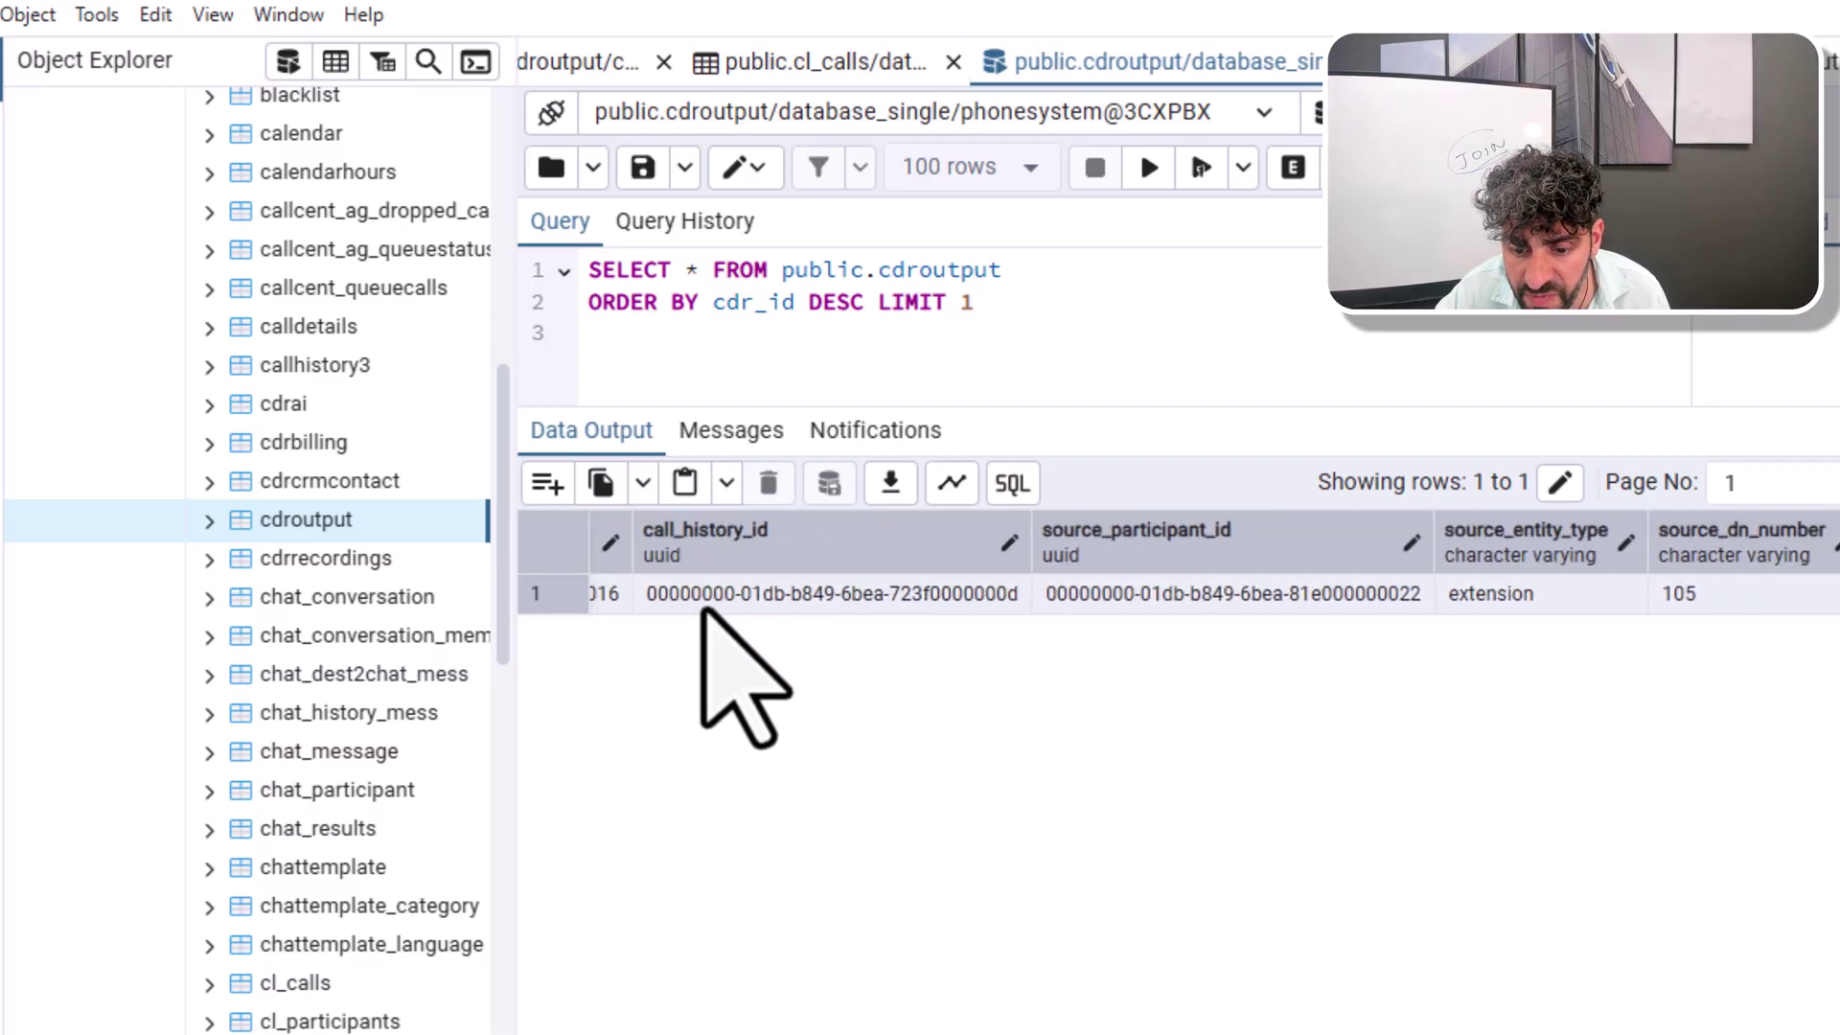
scroll(705, 613, right, 6)
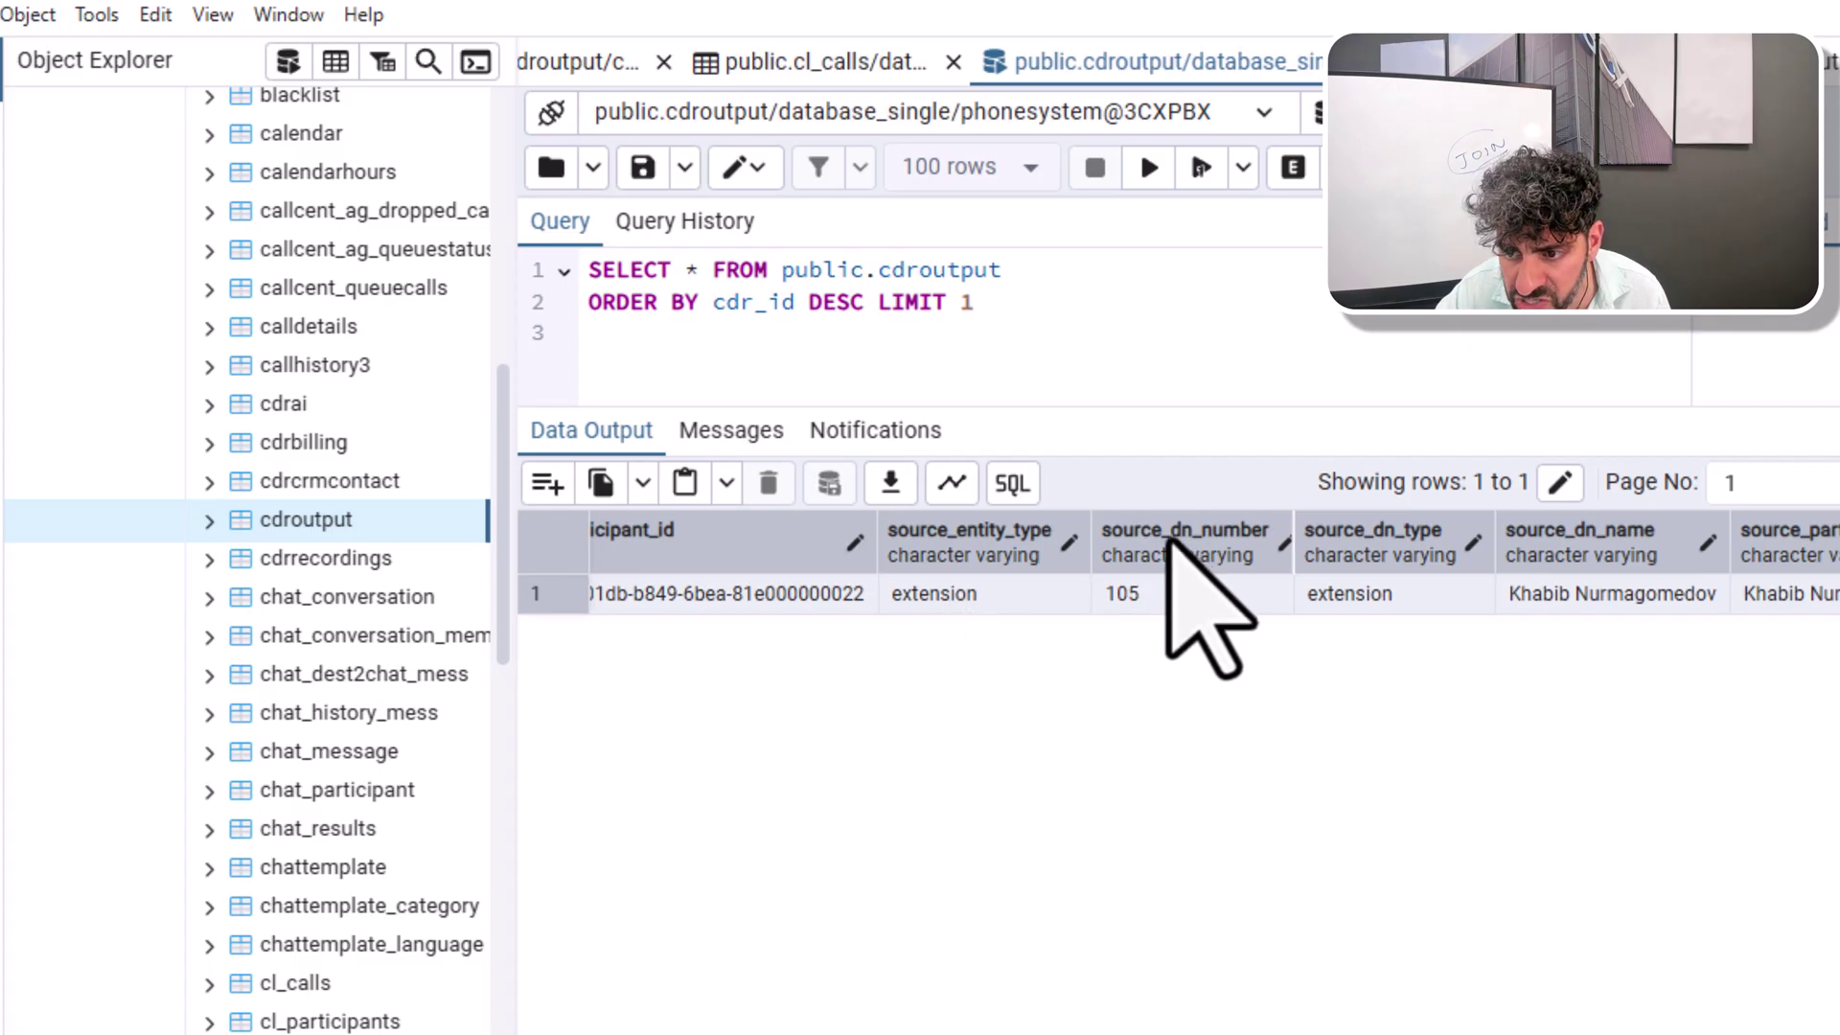
scroll(1214, 557, right, 5)
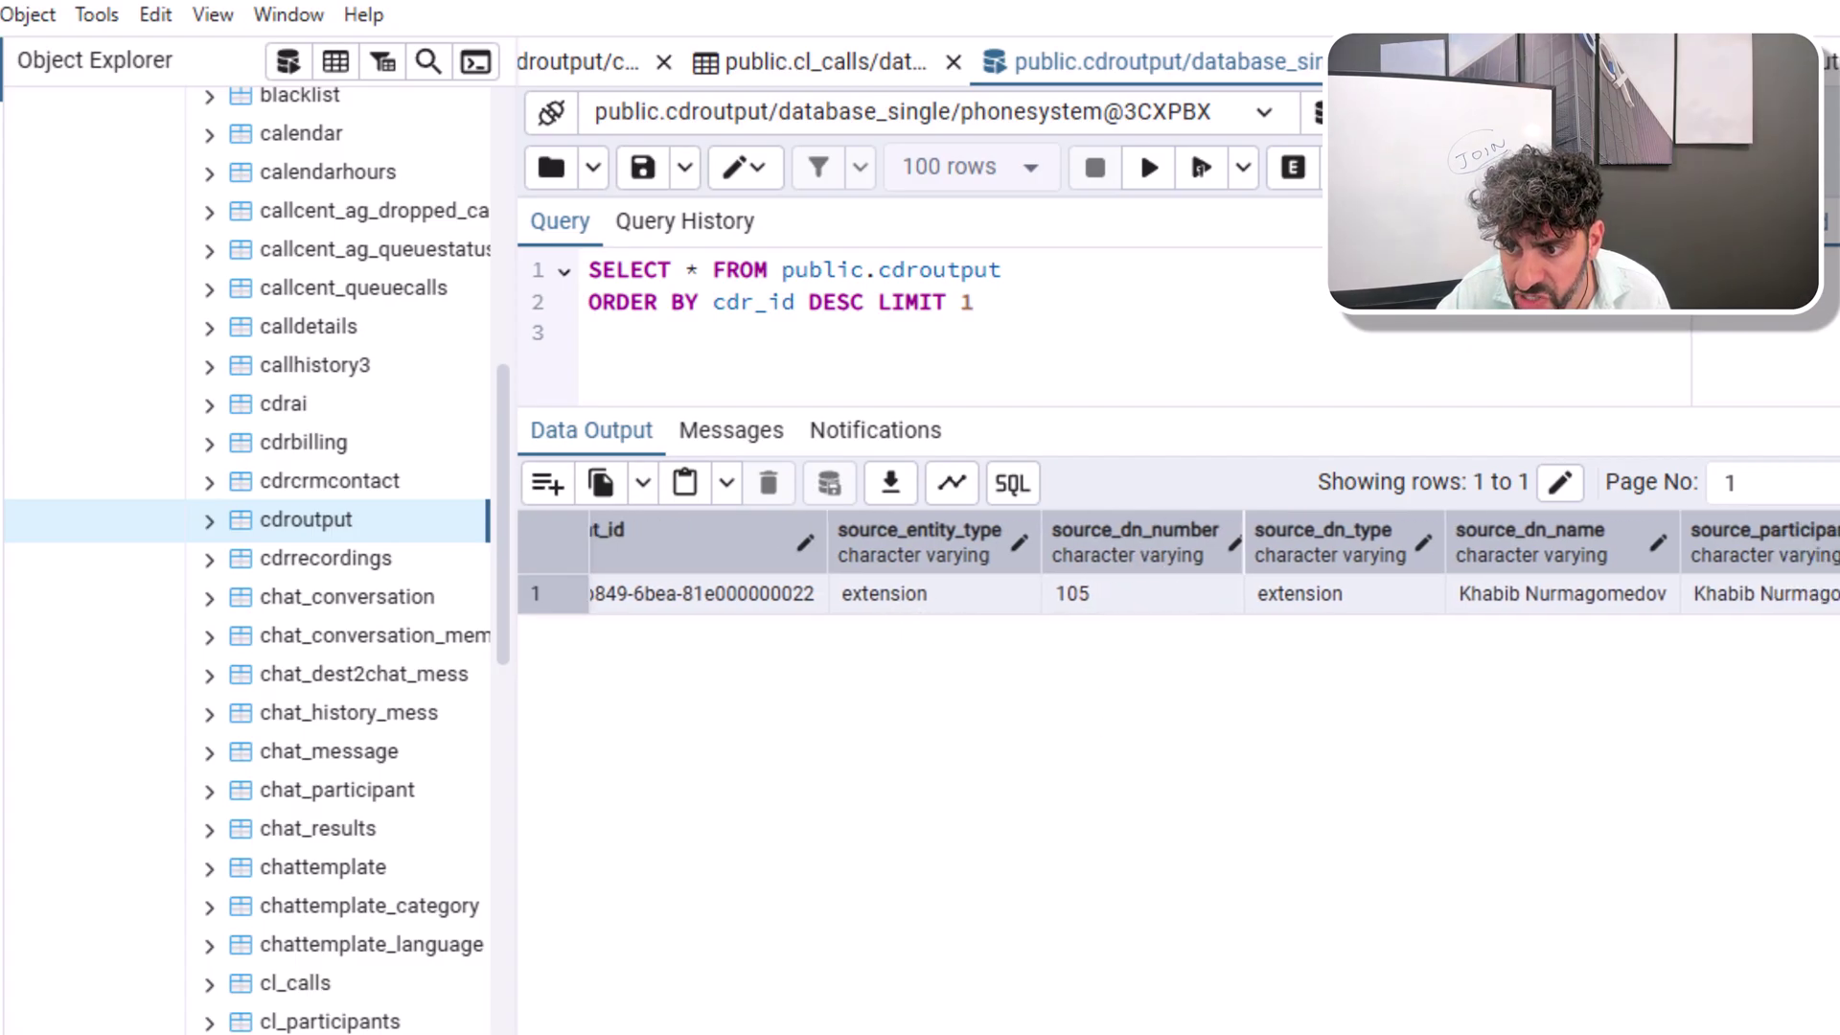
scroll(1214, 558, right, 5)
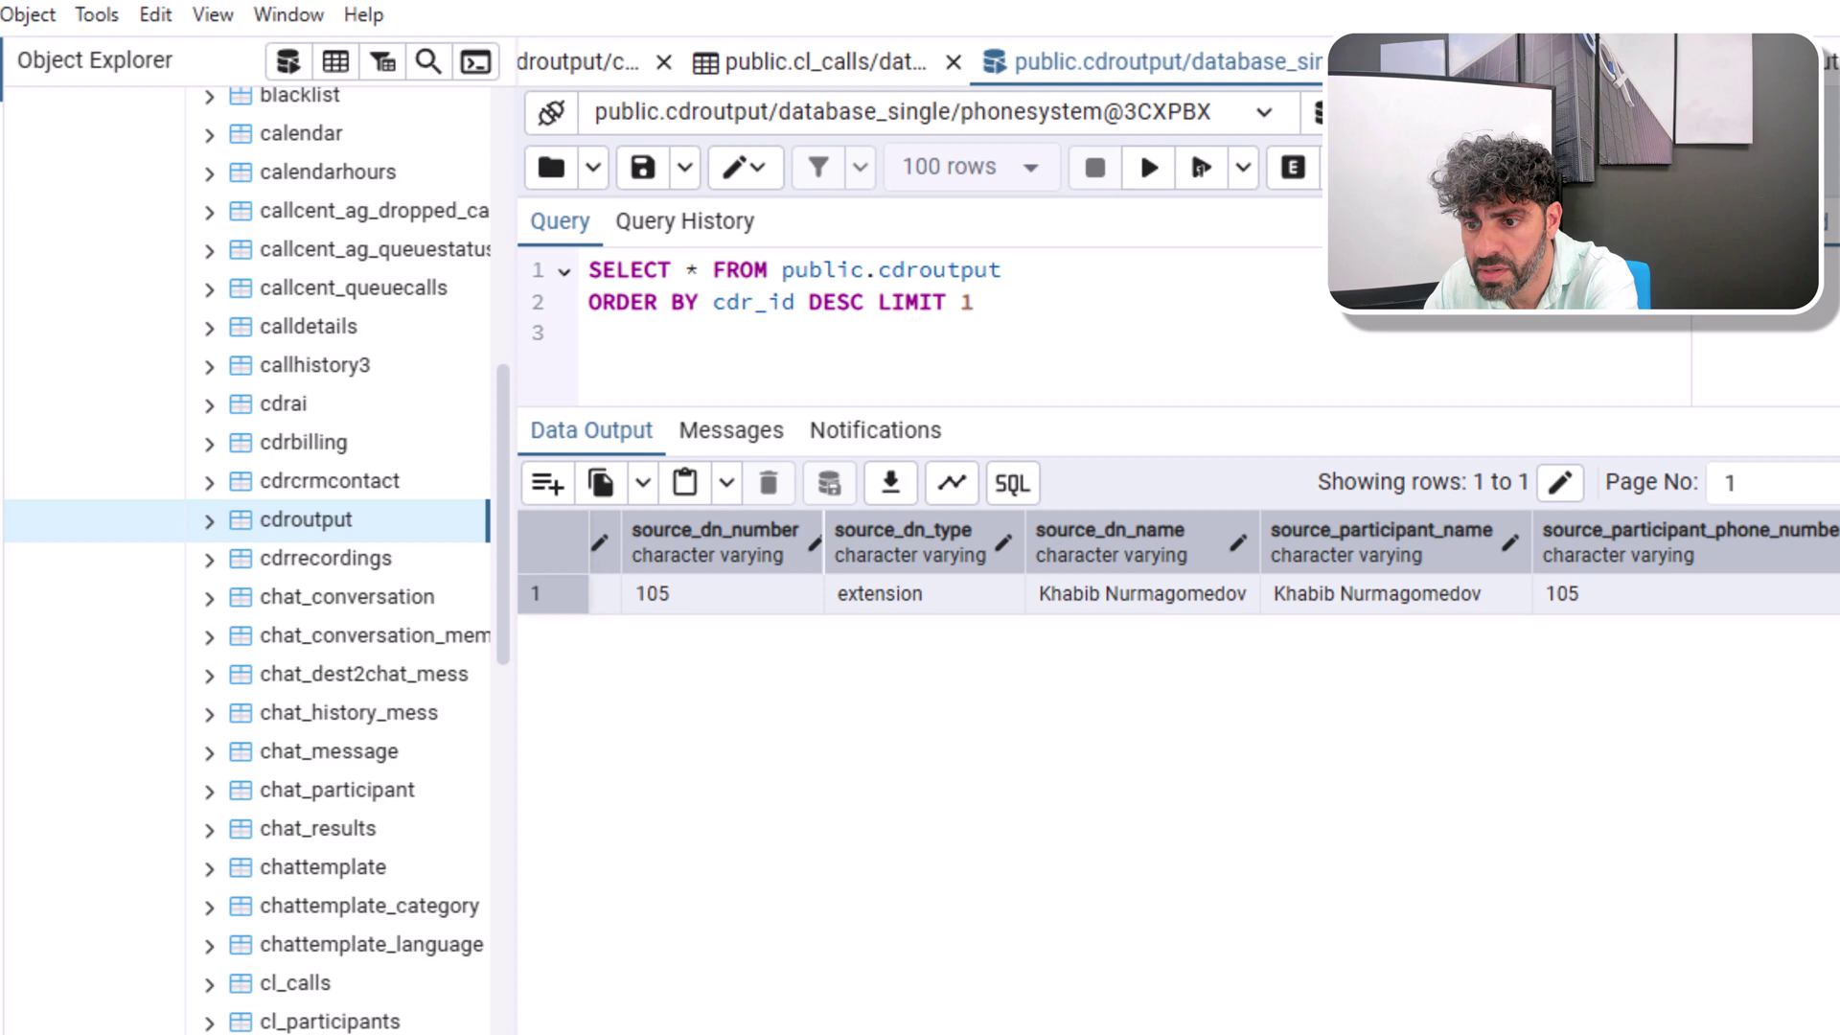
click(1488, 602)
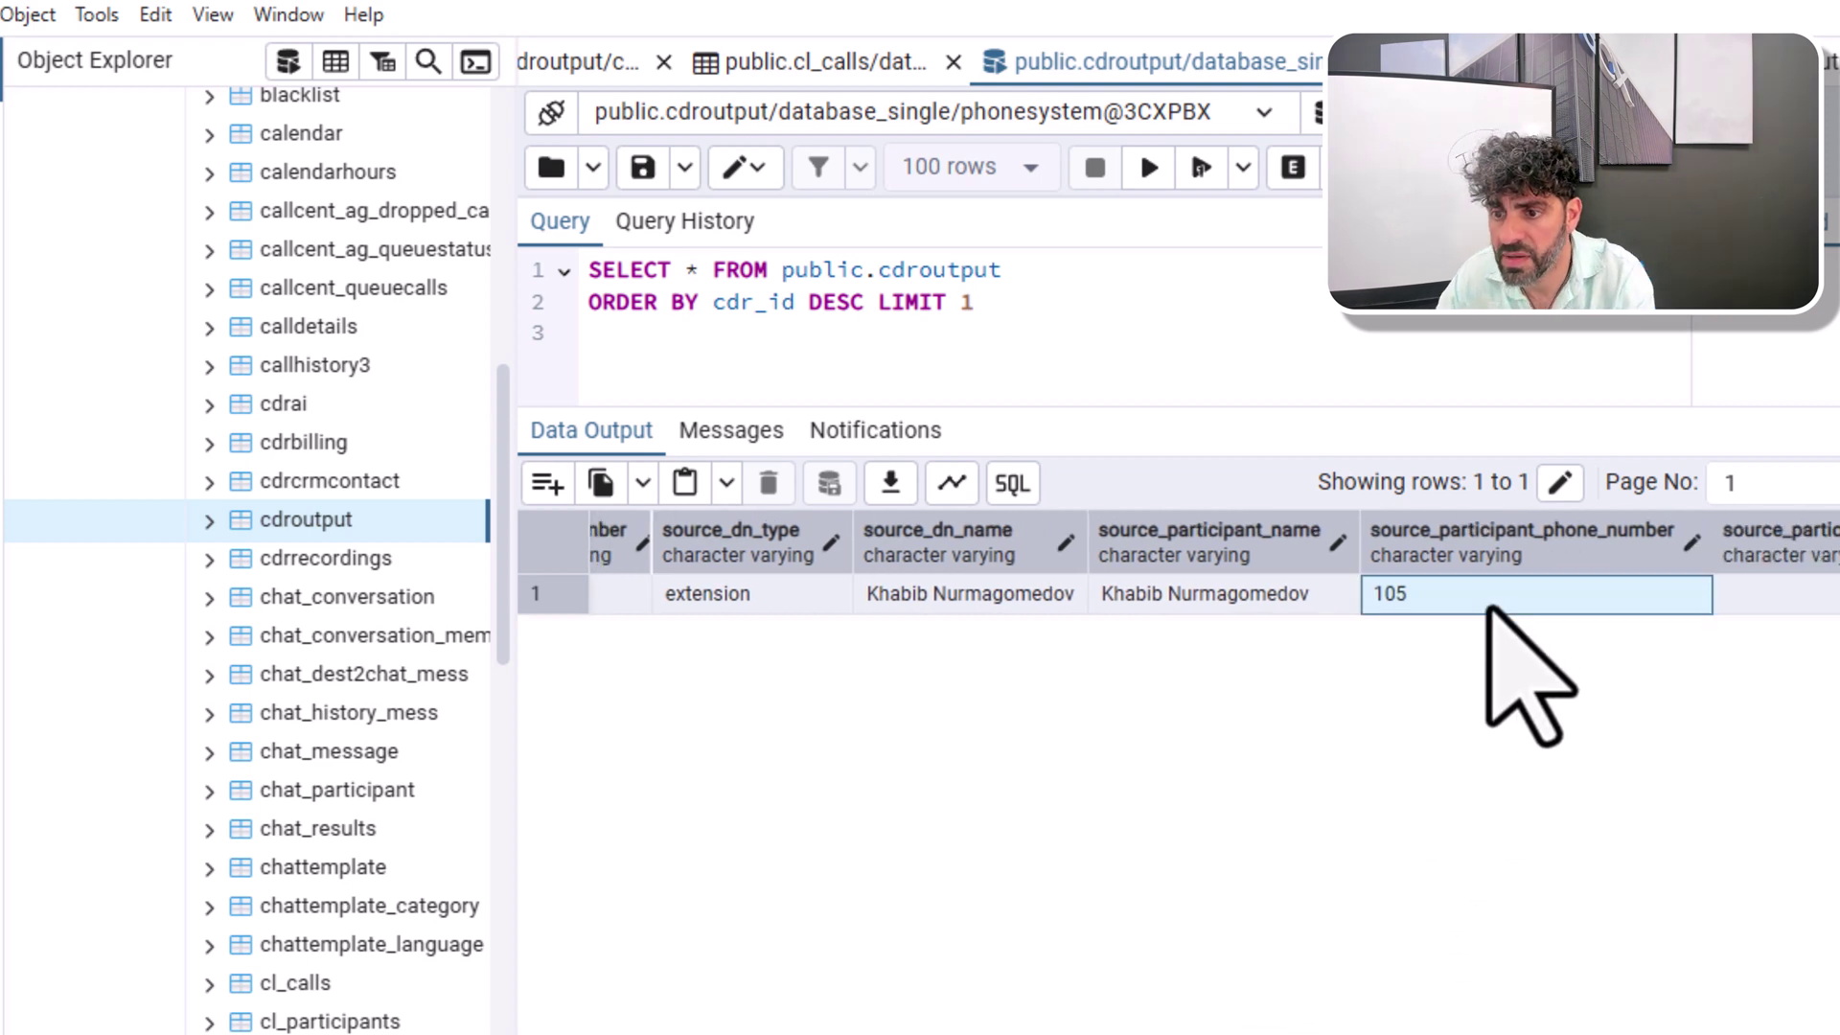
scroll(1488, 608, right, 8)
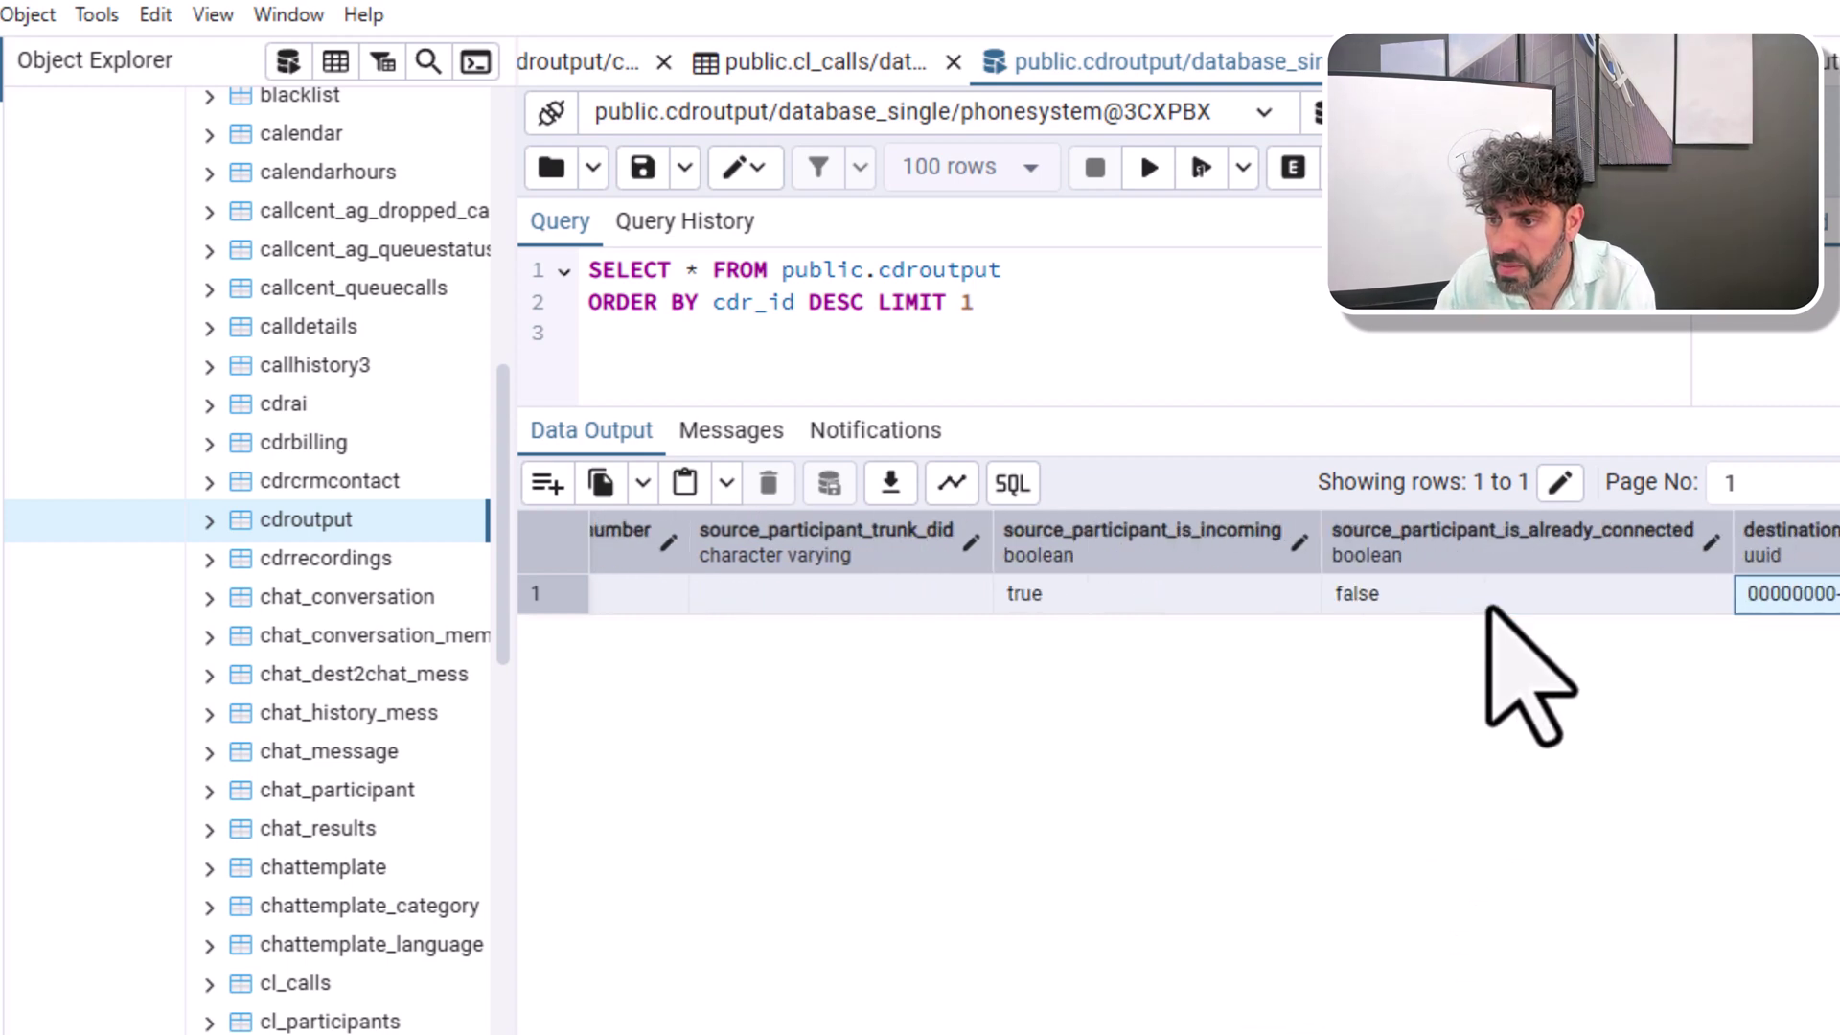
click(1487, 604)
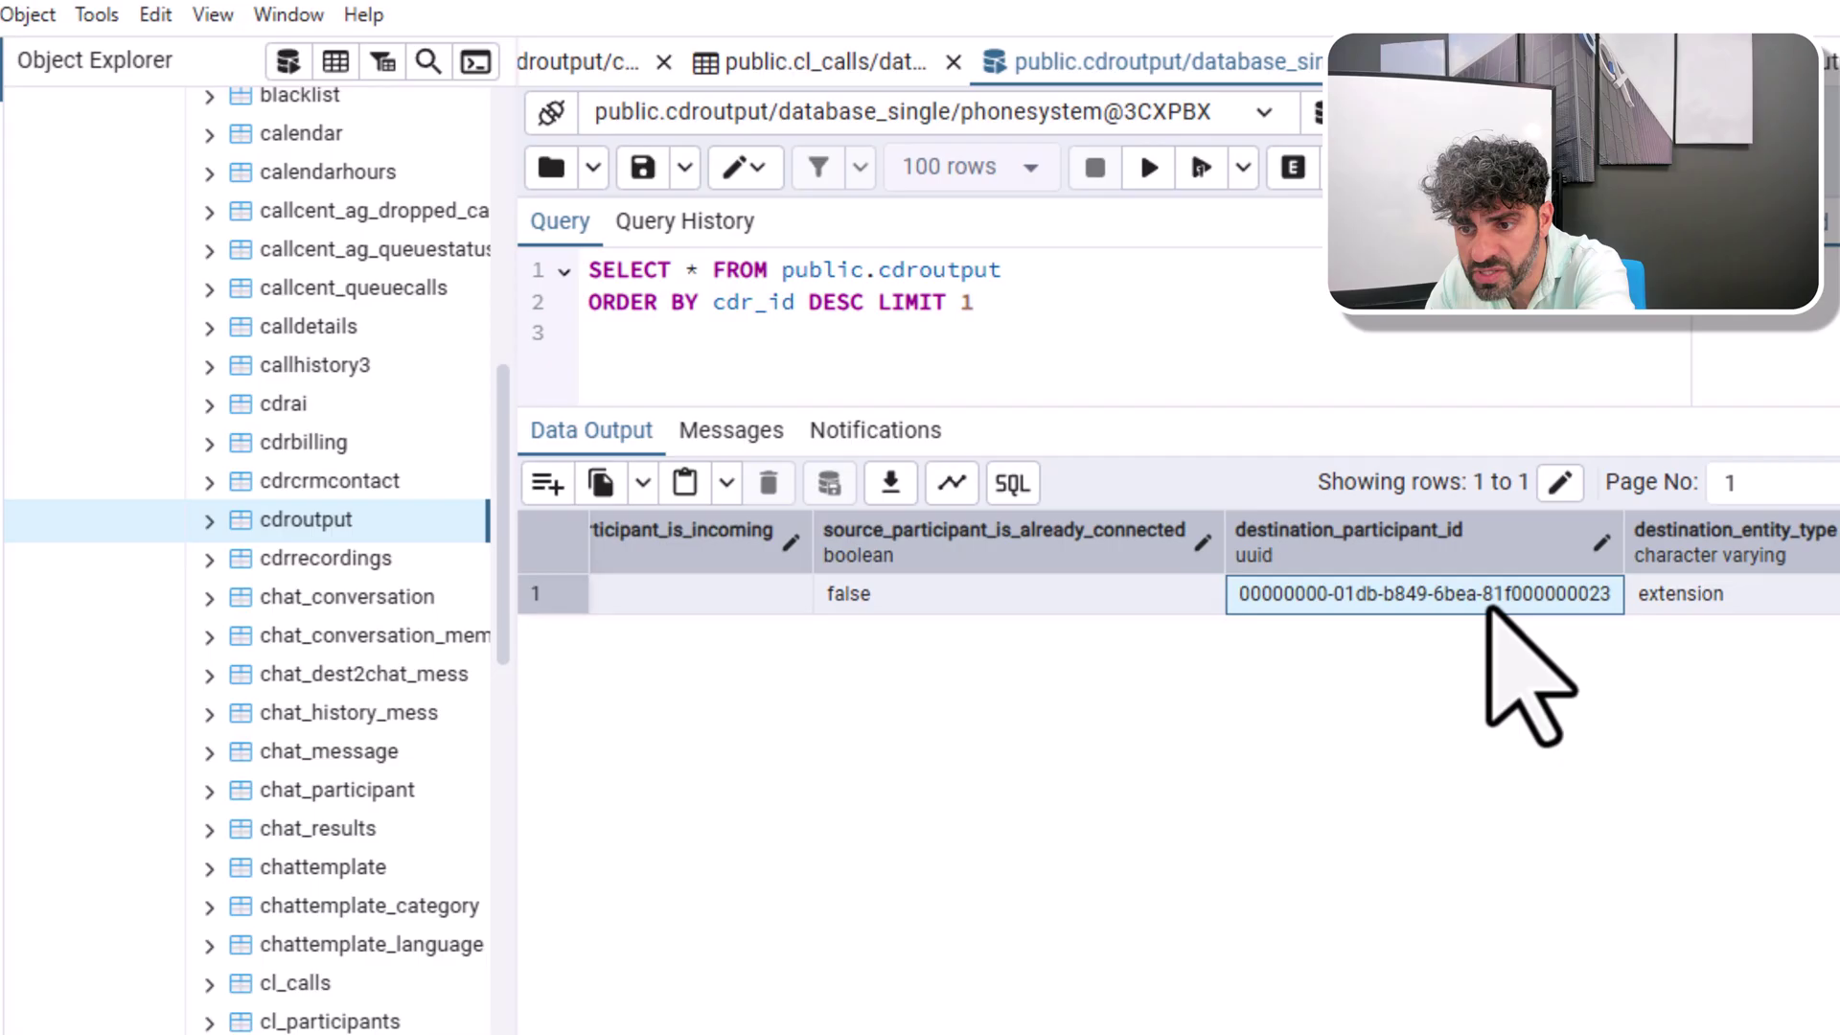
Examine the destination participant columns of the same cdroutput record, through the incoming and already-connected flags
key(Right)
key(Right)
key(Right)
key(Right)
key(Right)
key(Right)
key(Right)
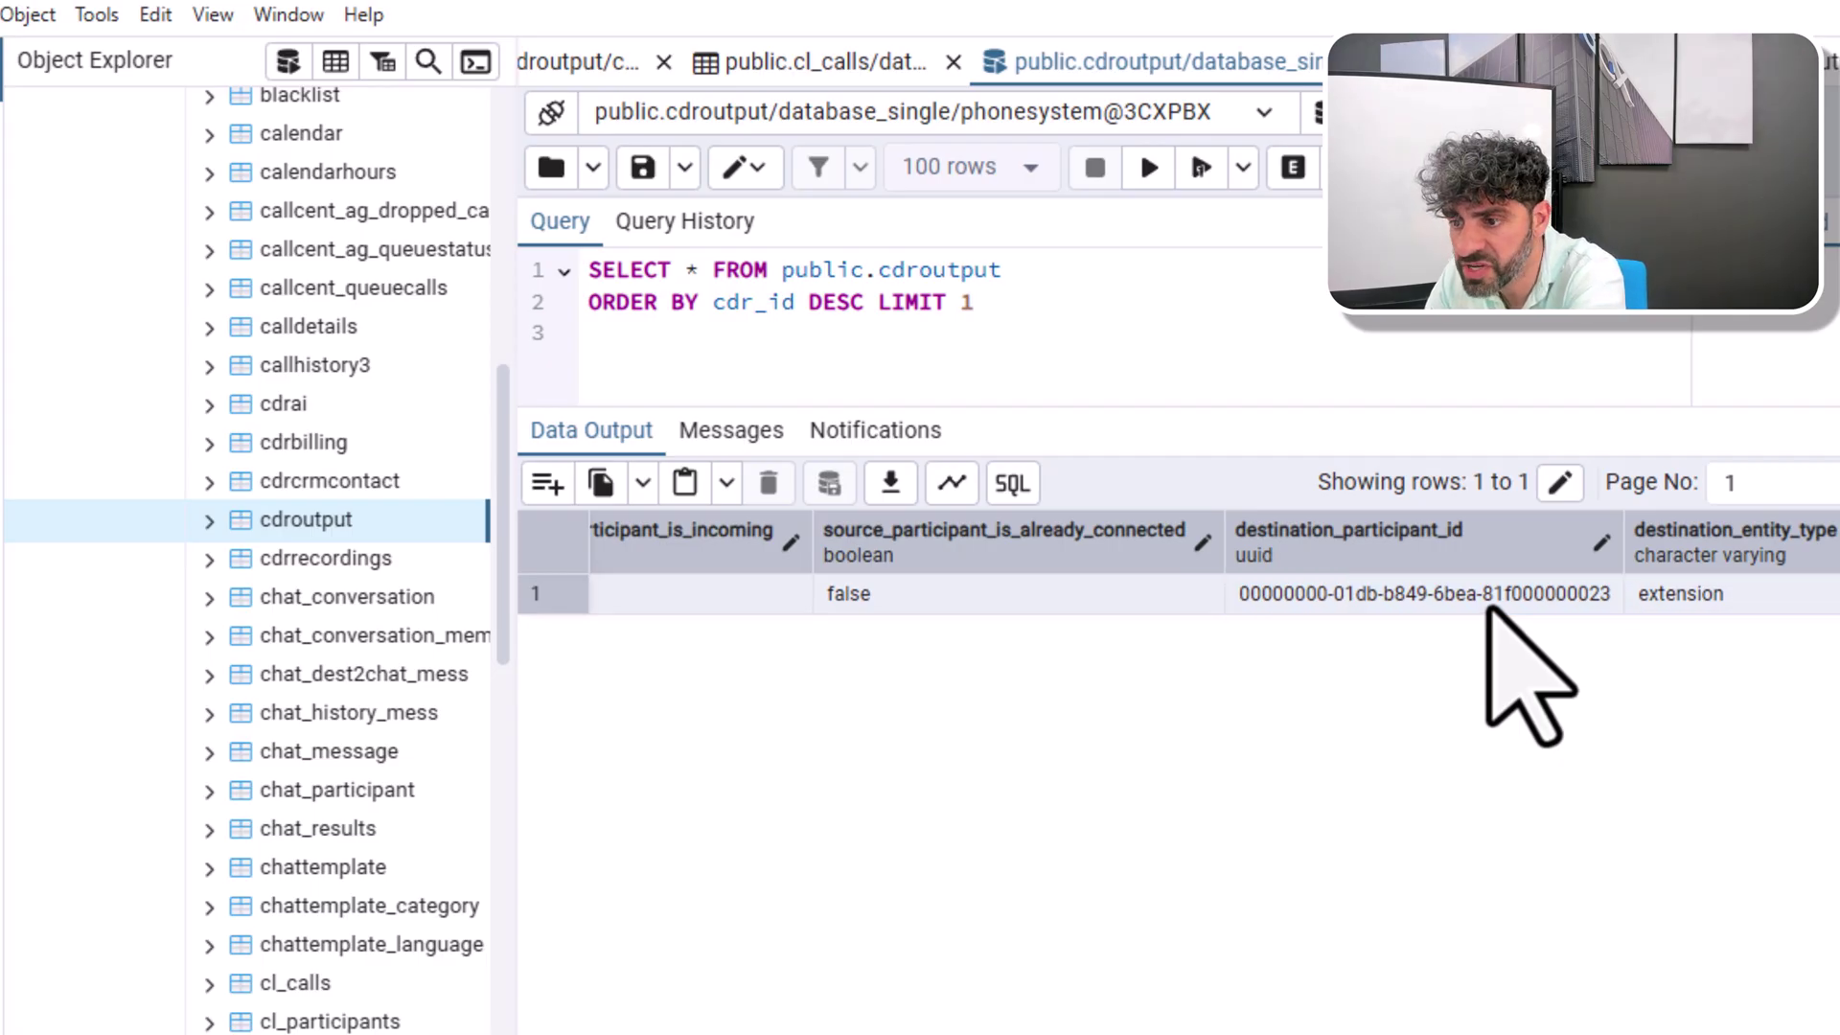
key(Right)
key(Right)
key(Right)
key(Right)
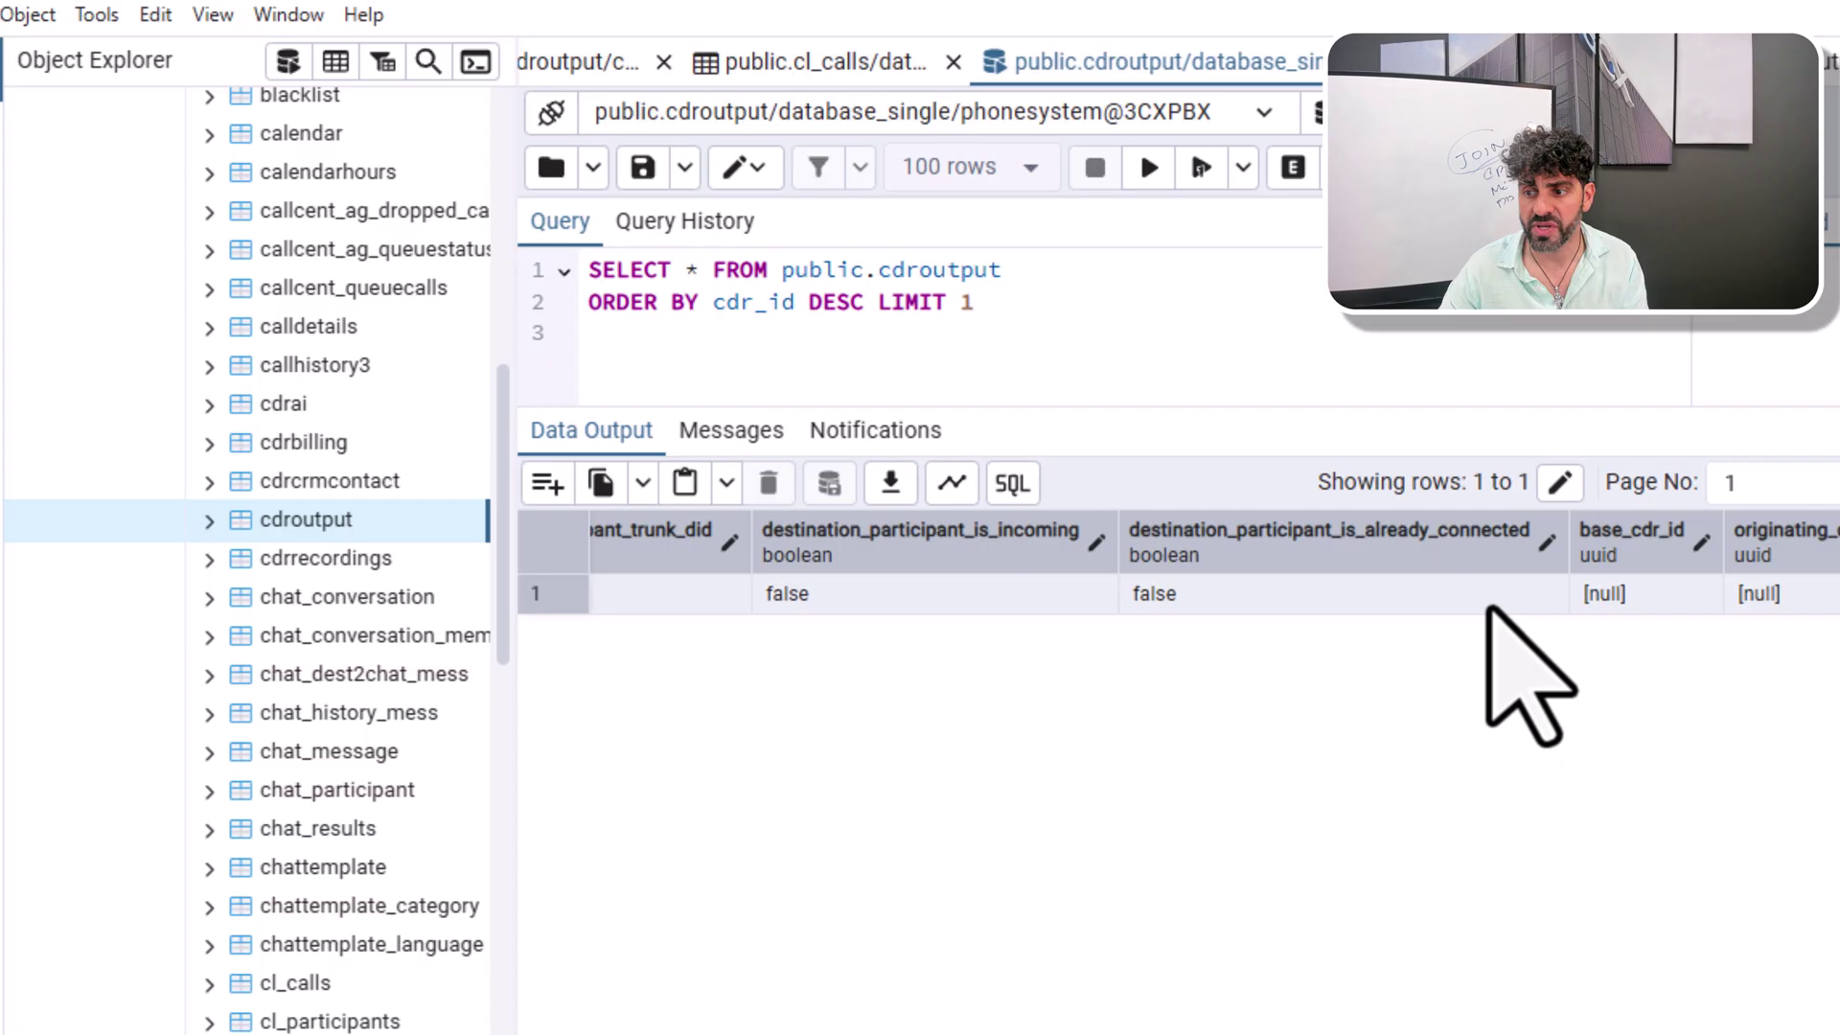
Examine the record's creation method, termination reason, terminating participant, and start and end timestamp columns
key(Right)
key(Right)
key(Right)
key(Right)
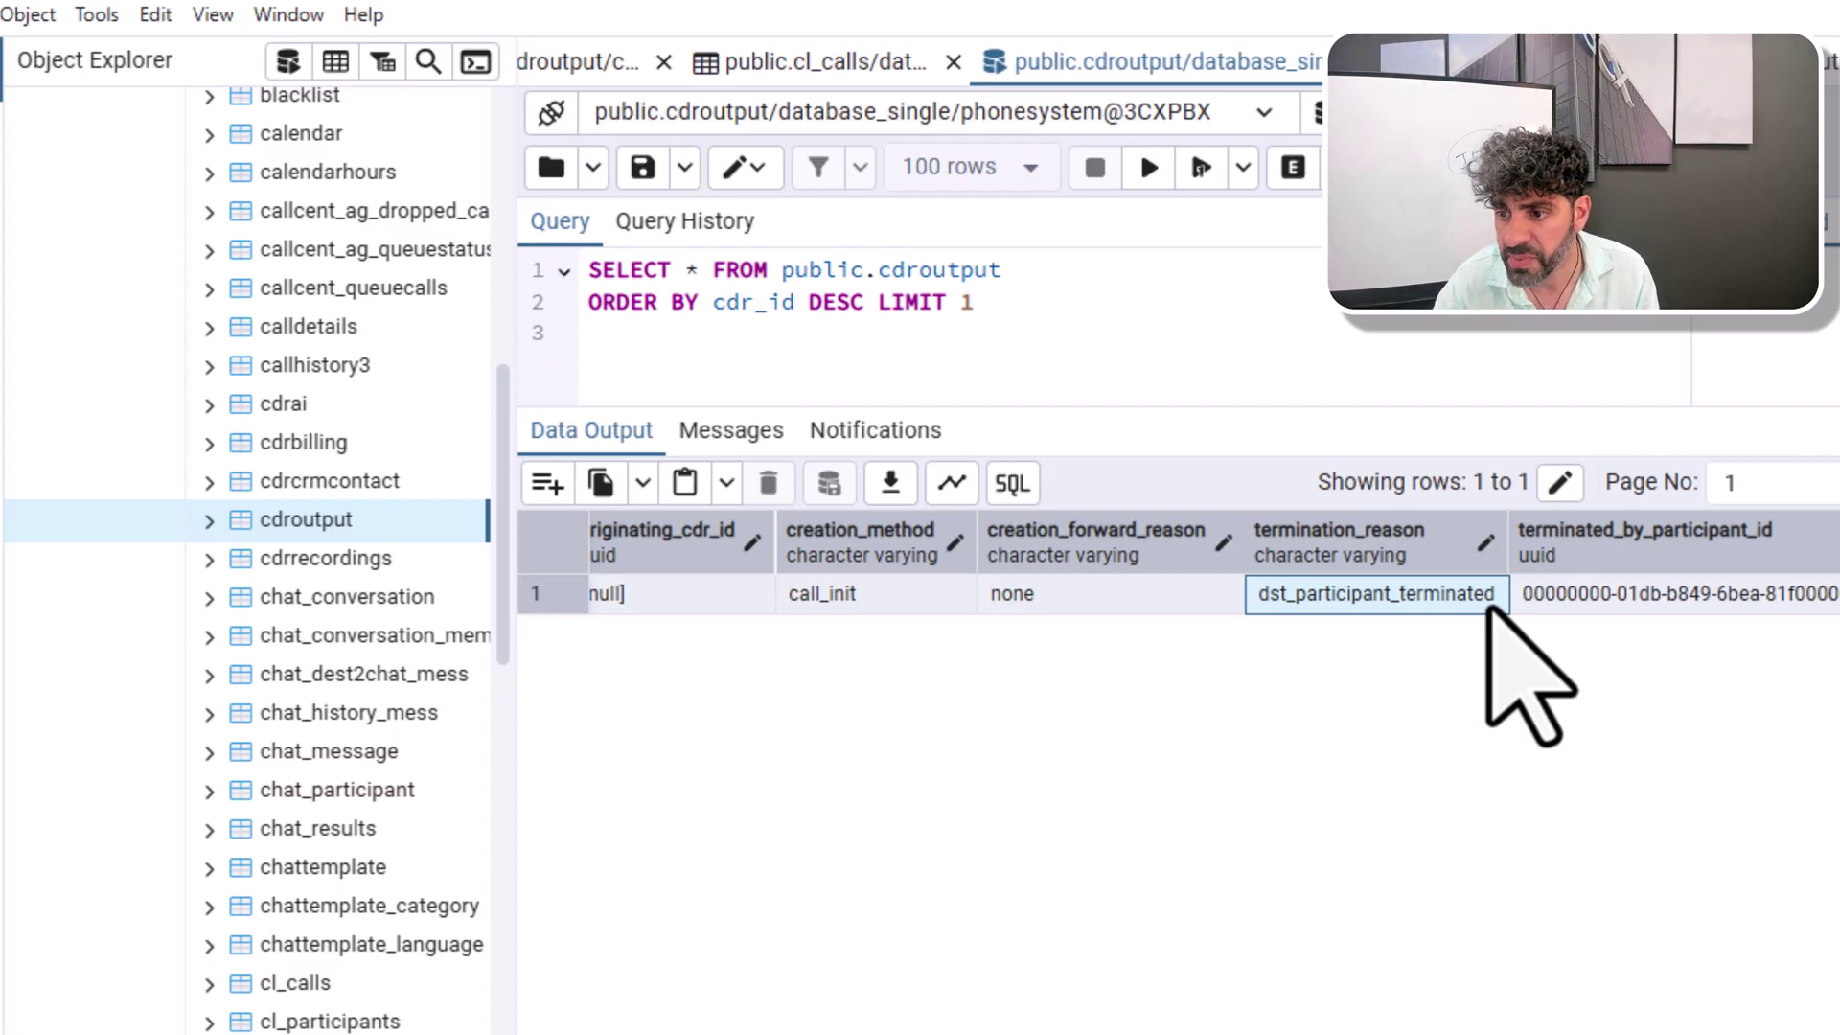
key(Right)
key(Right)
key(Right)
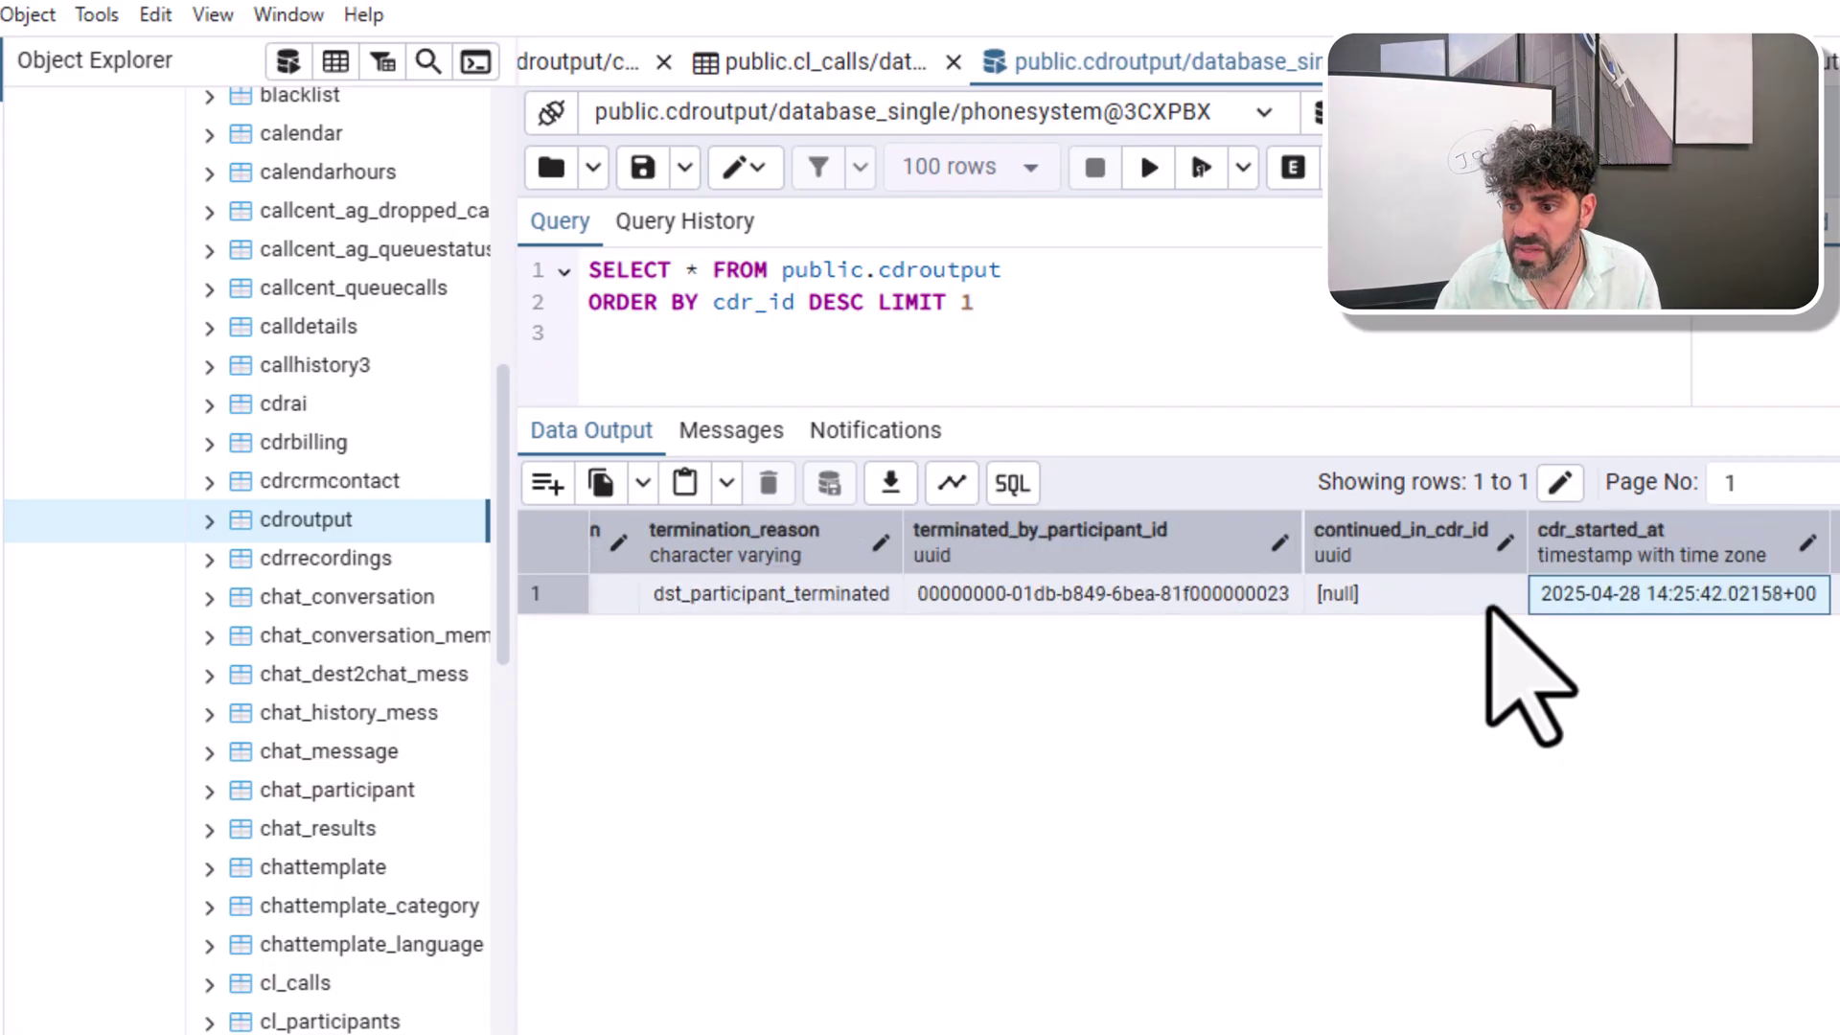
key(Right)
key(Right)
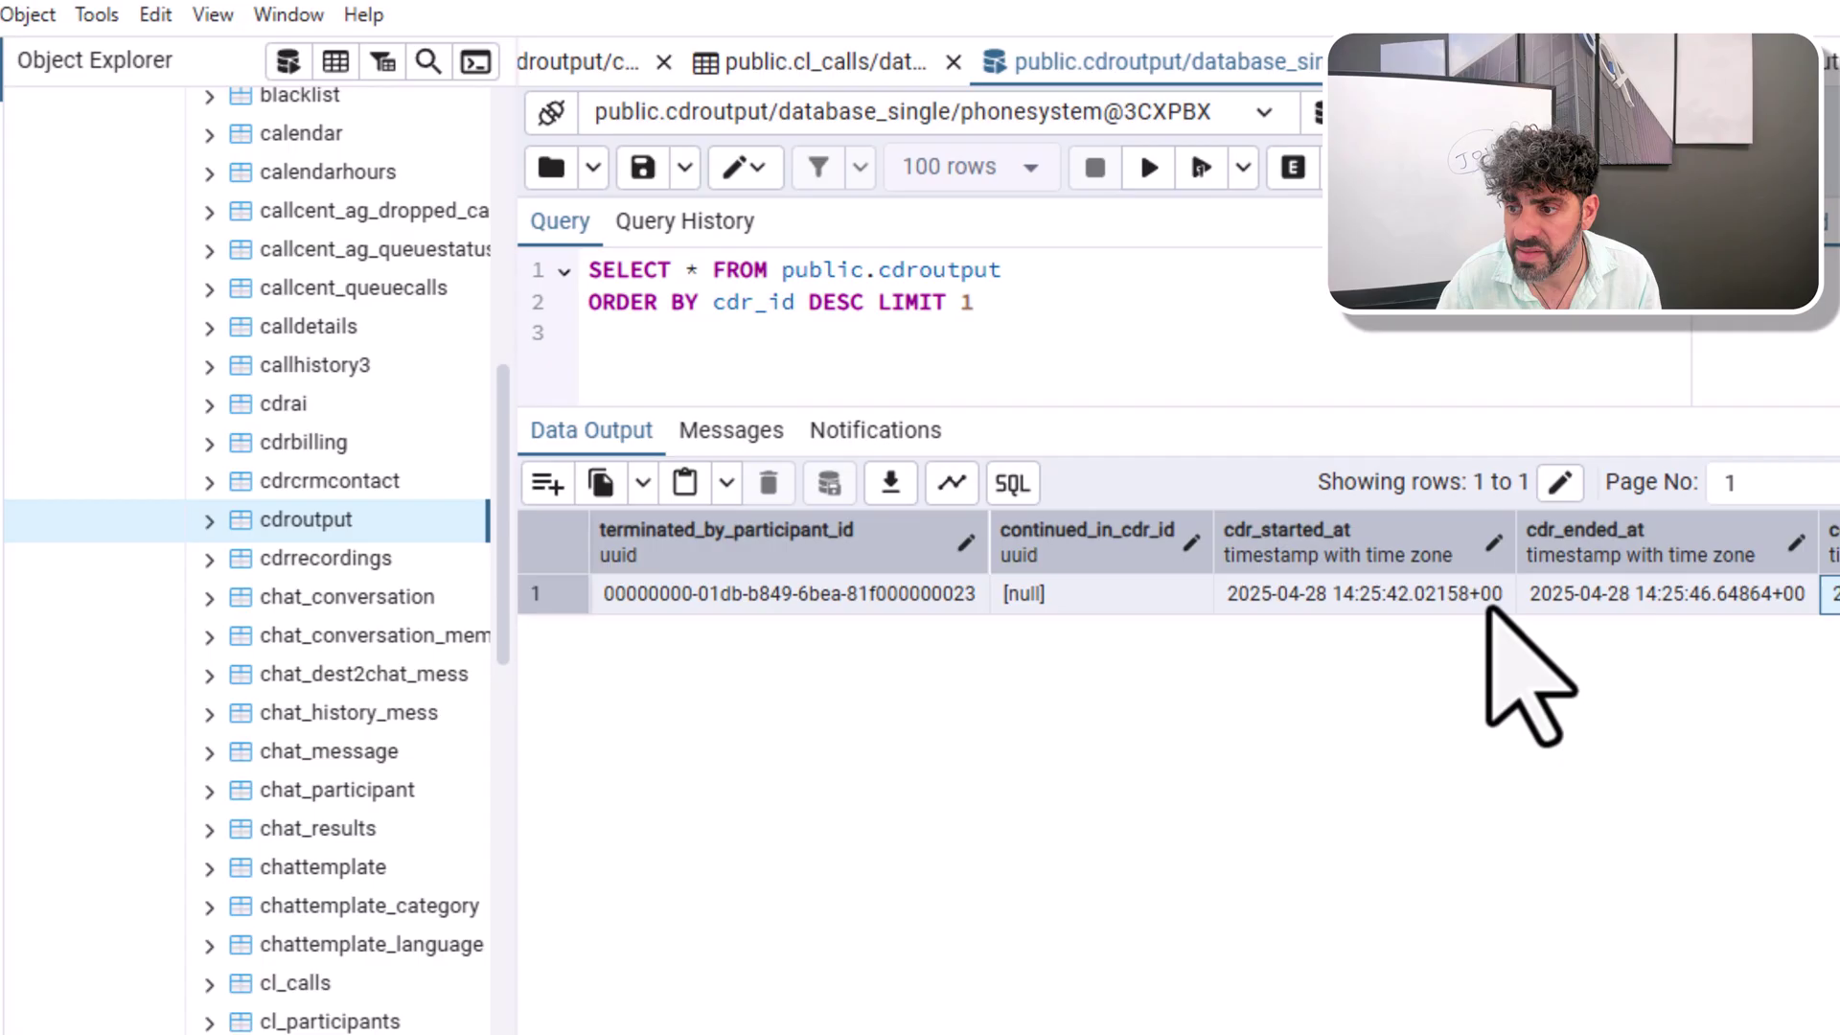
key(Right)
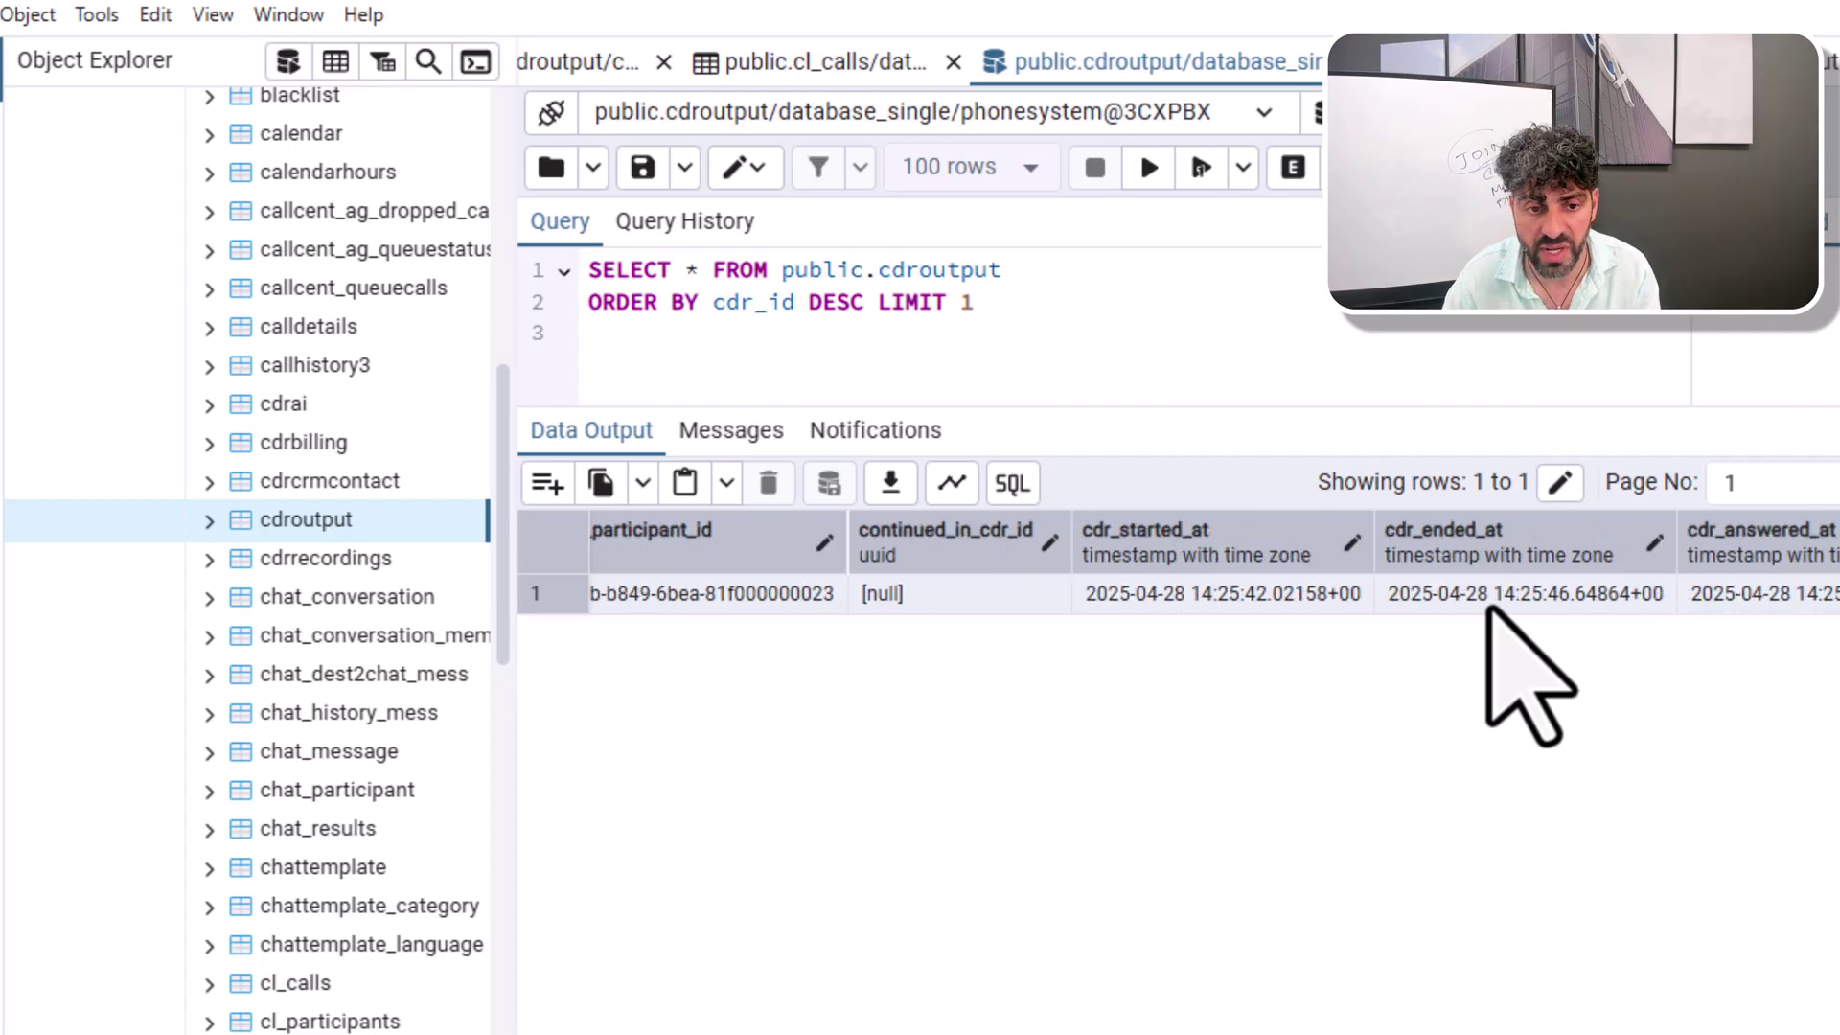
Examine the record's answered time, processed and migrated flags, and participant group name columns
key(Right)
key(Right)
key(Right)
key(Right)
key(Right)
key(Right)
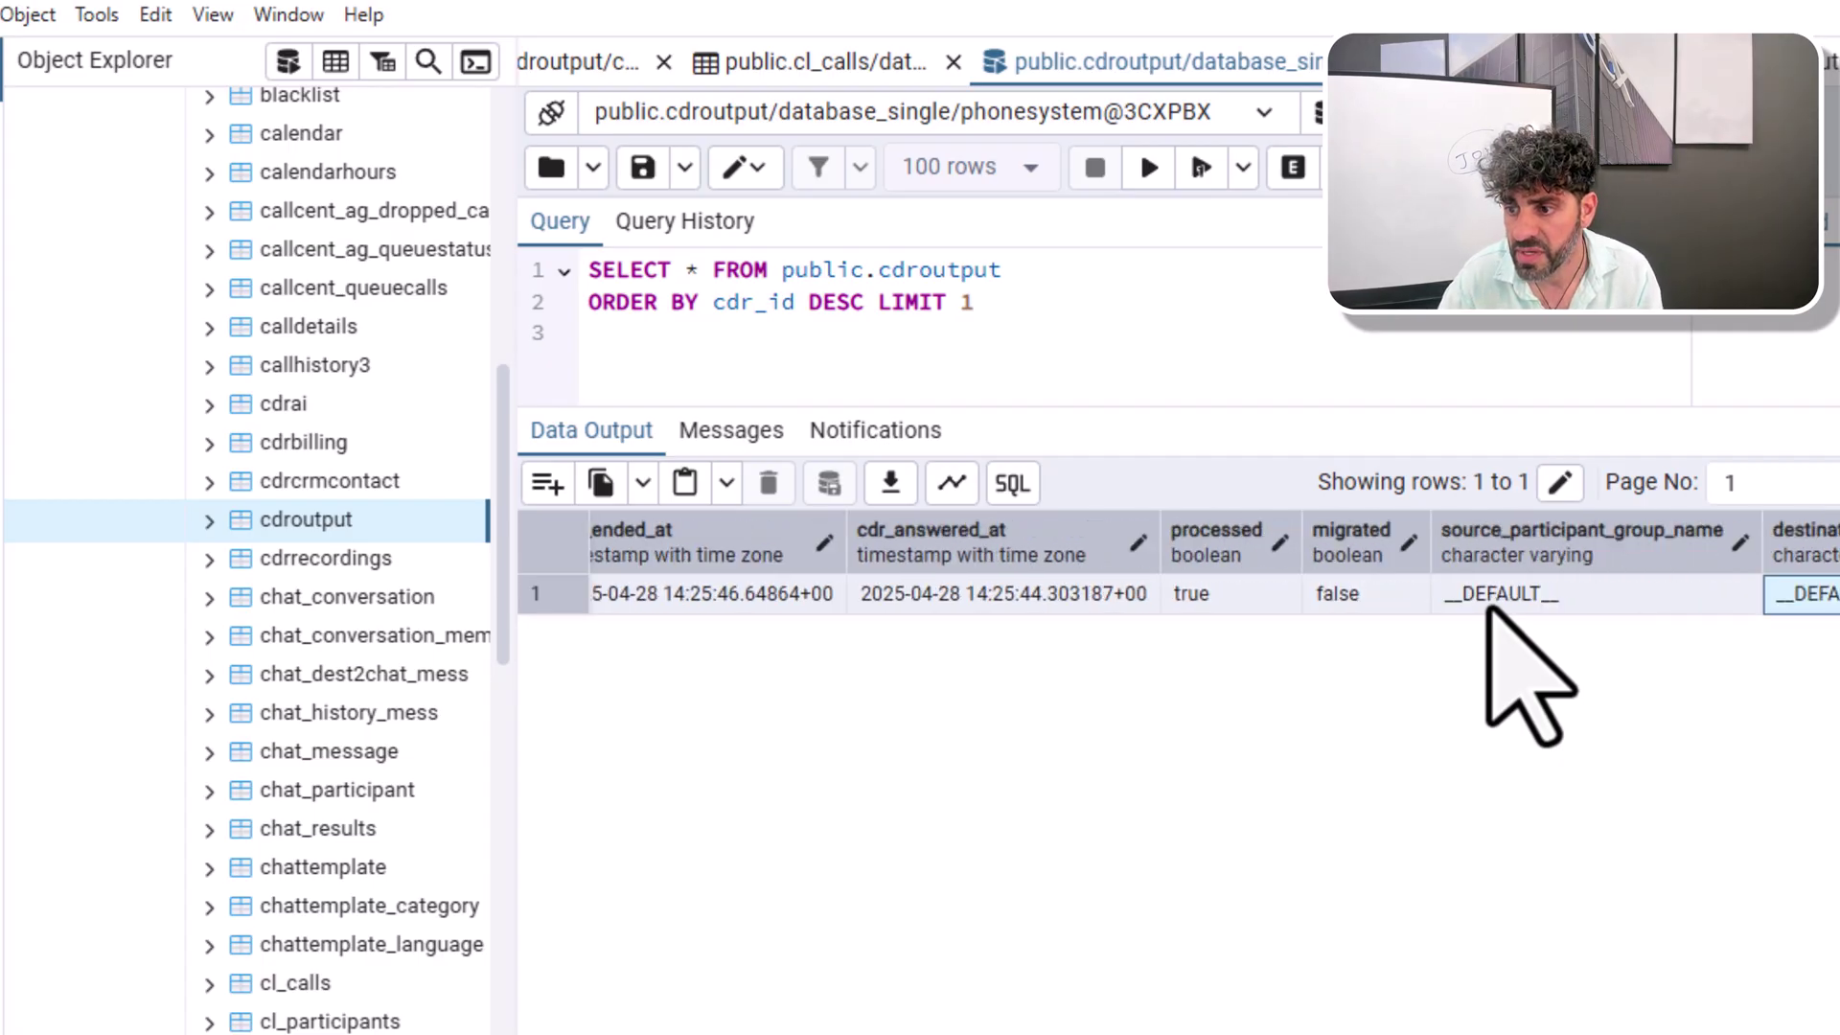
key(Right)
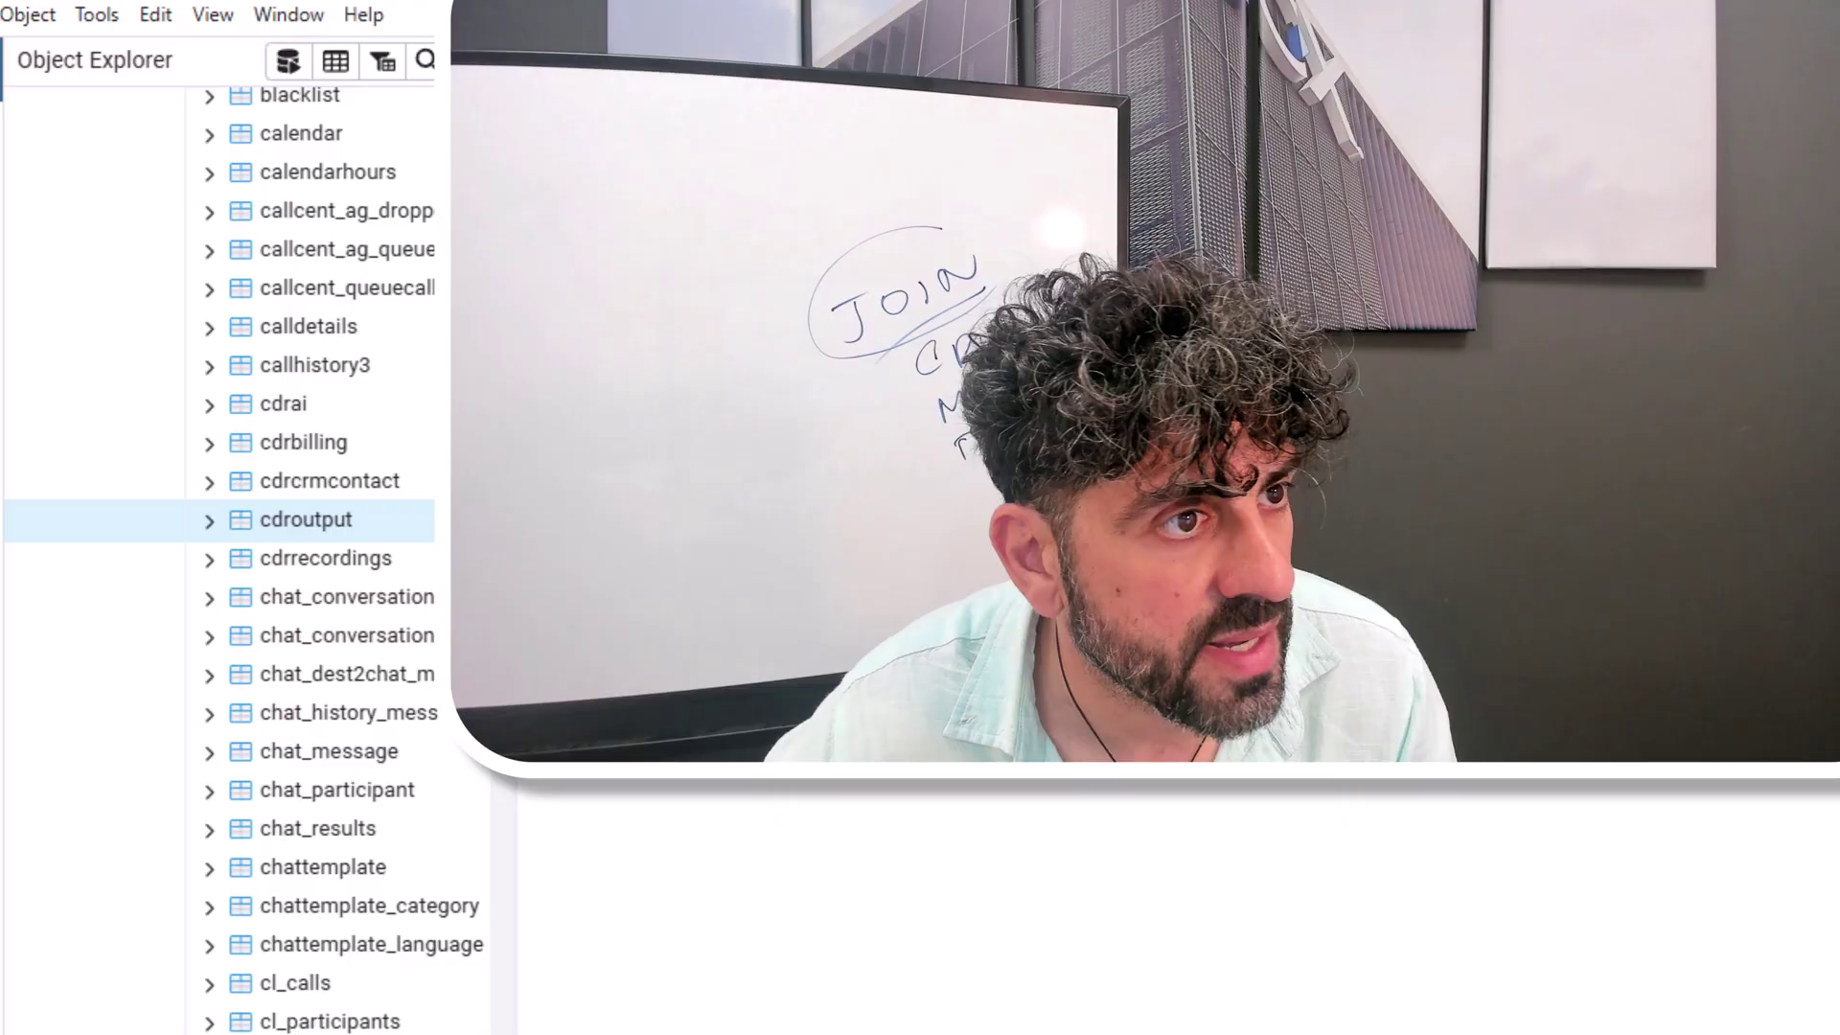
Switch to the 3CX Admin Console and review the Data Connectors database choices and PostgreSQL connection fields
key(alt+Tab)
drag(998, 300, 1030, 38)
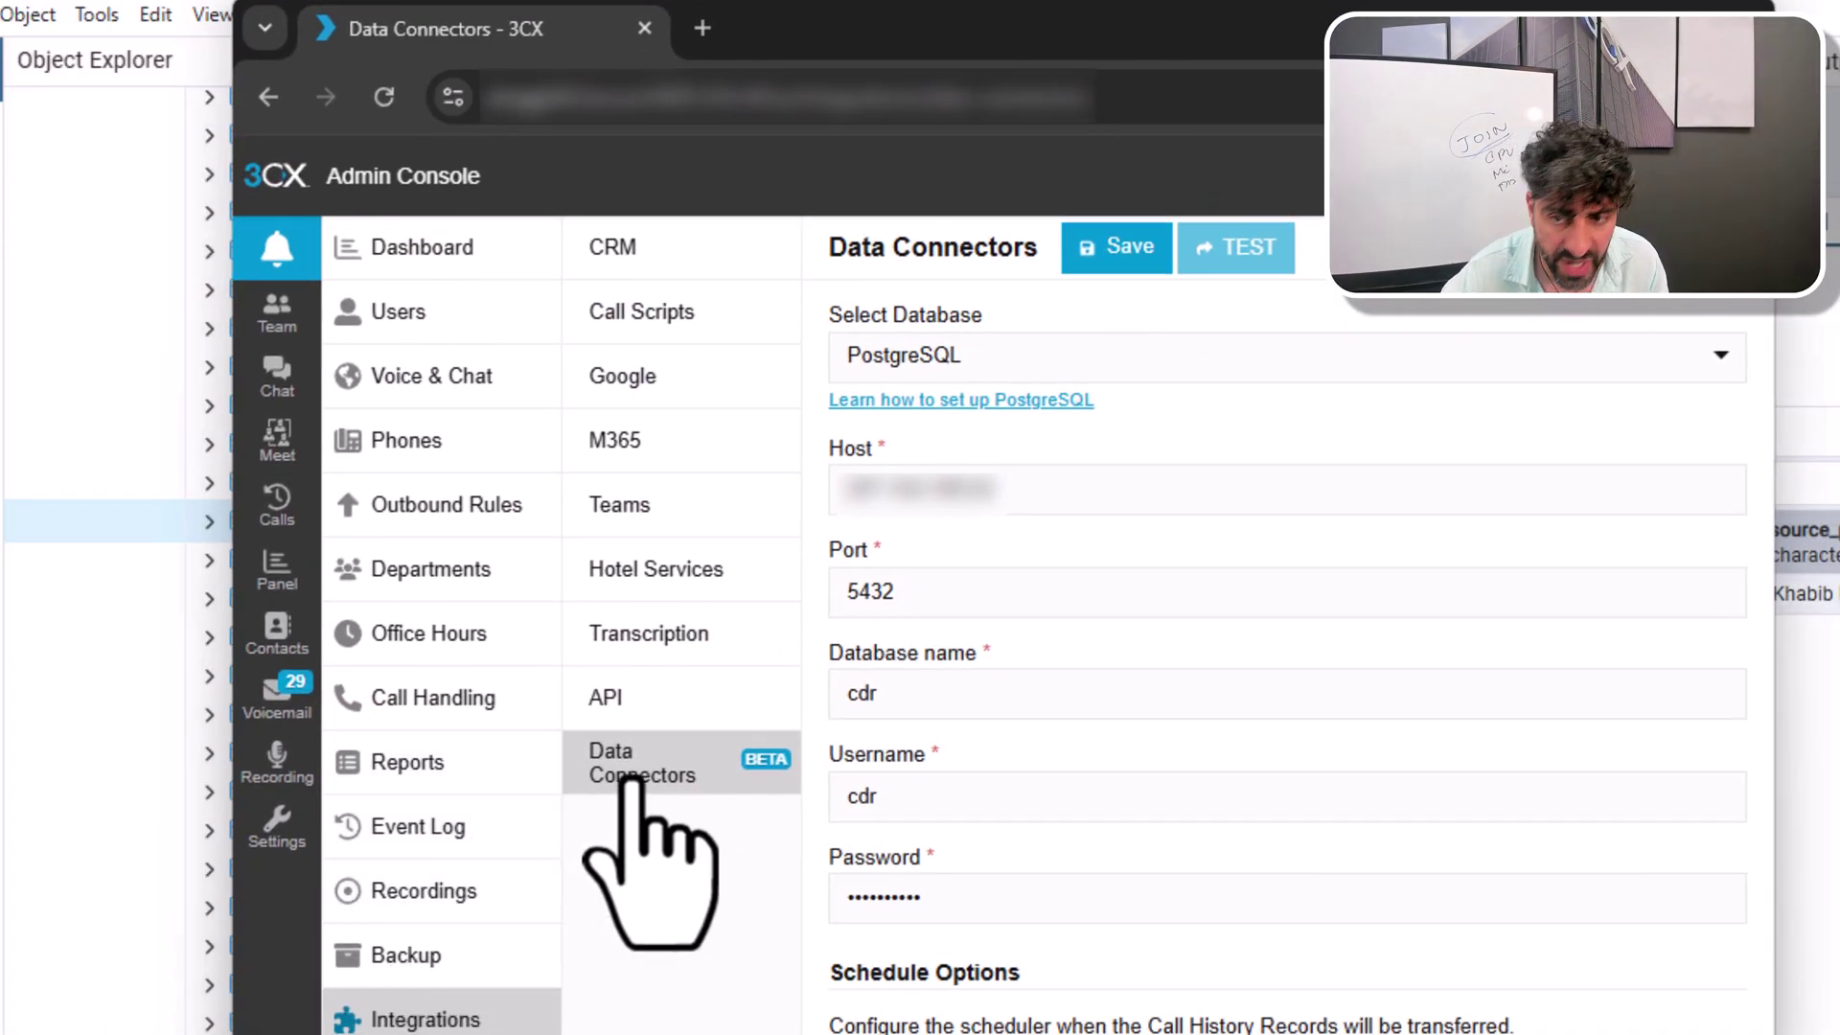
click(1096, 354)
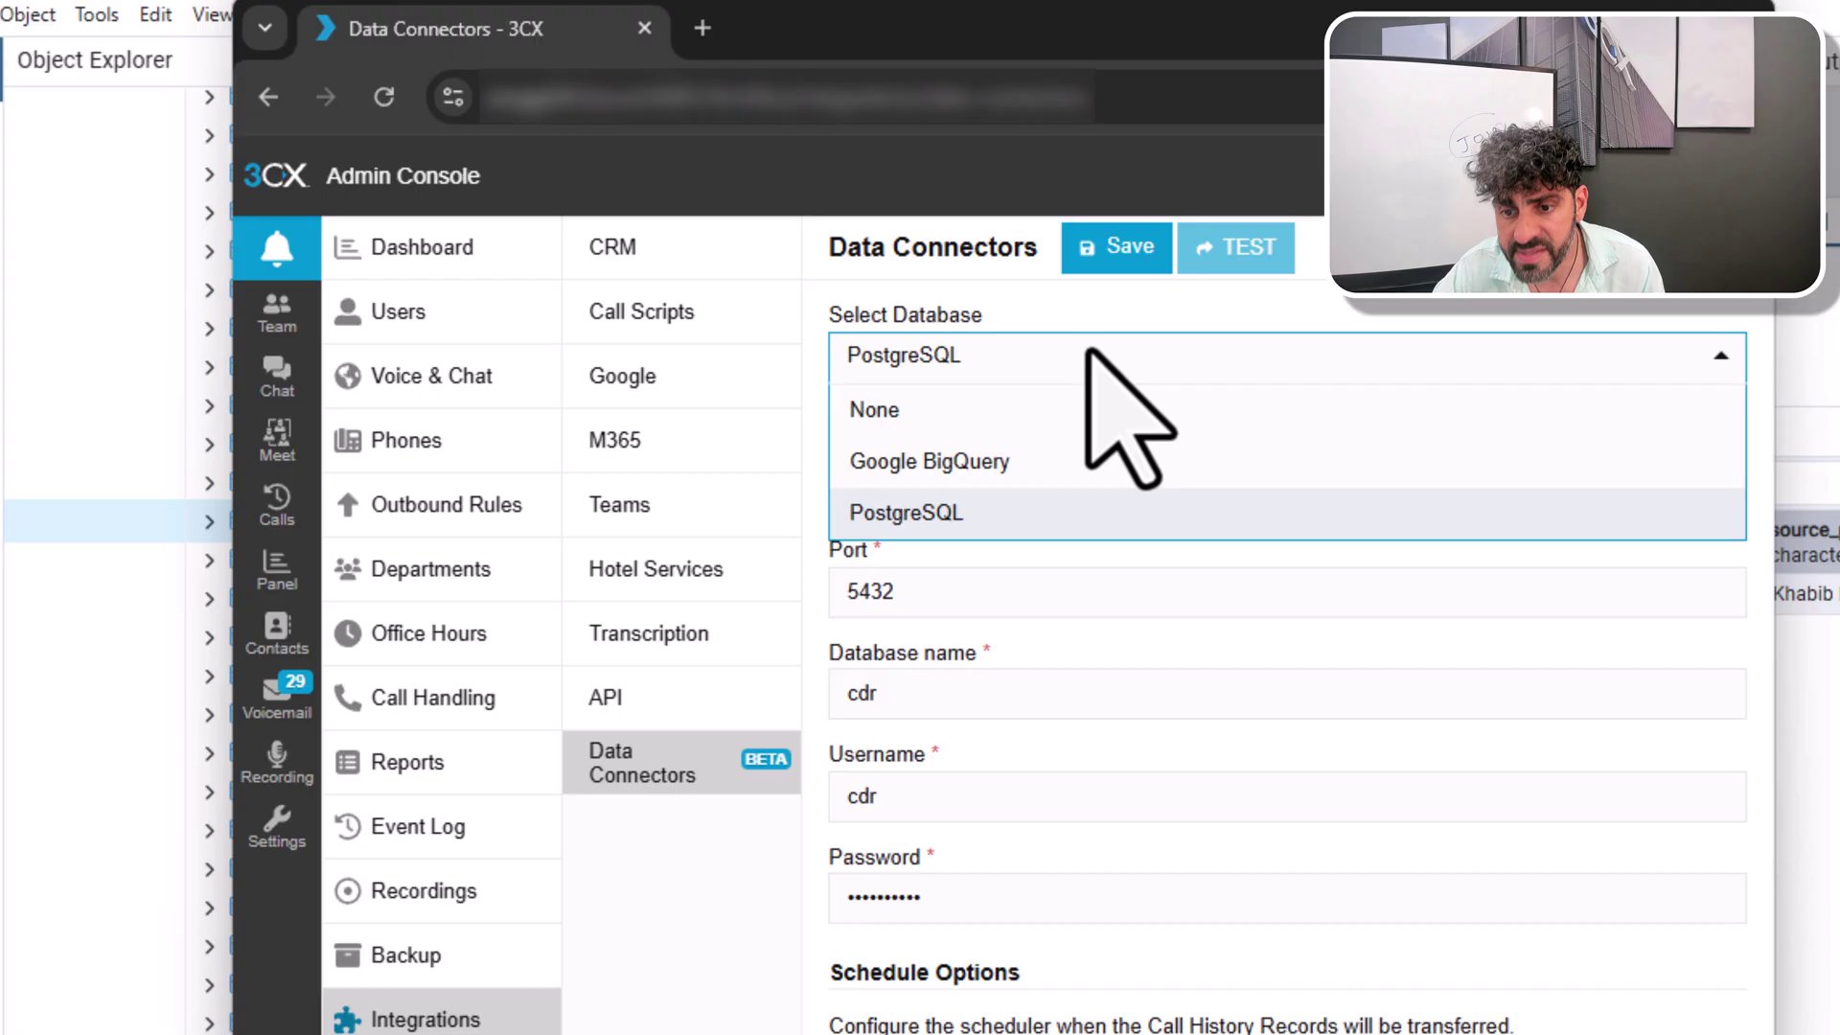
click(1111, 594)
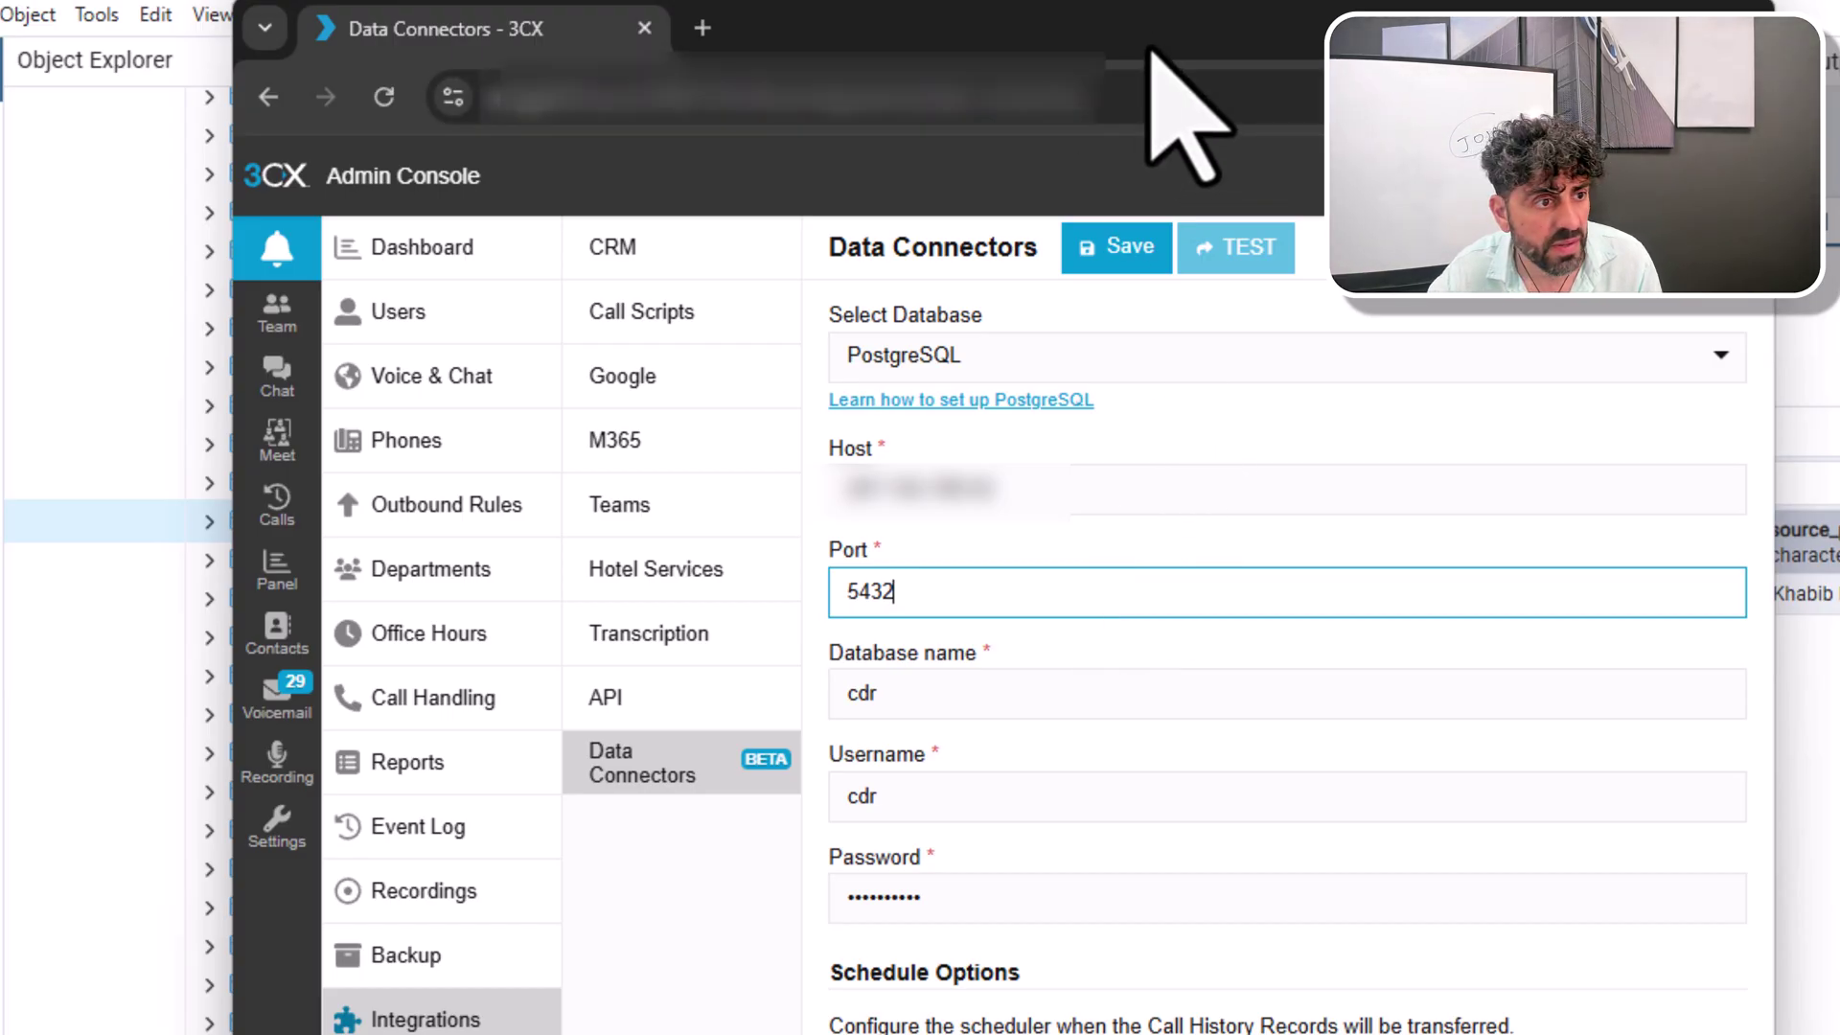
Return to pgAdmin and collapse the 3CXPBX server in the object tree to reveal the cdr offload server's database
key(alt+Tab)
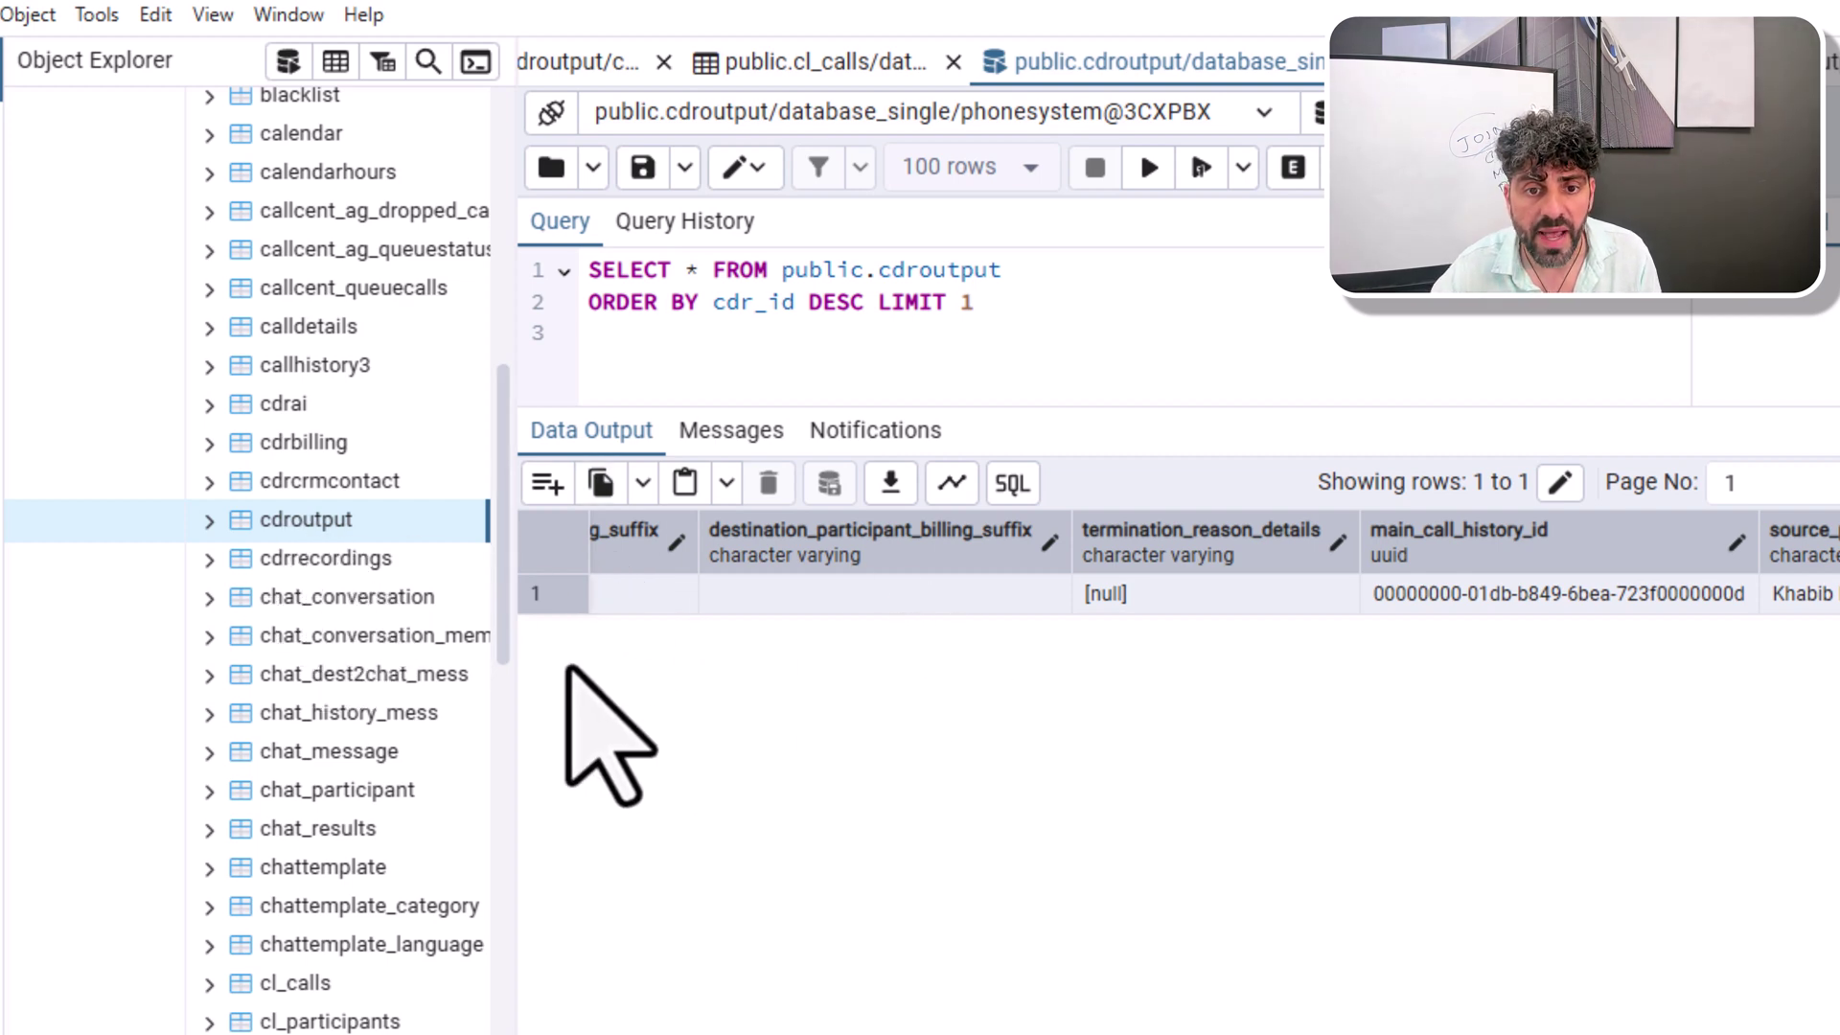
scroll(348, 636, up, 7)
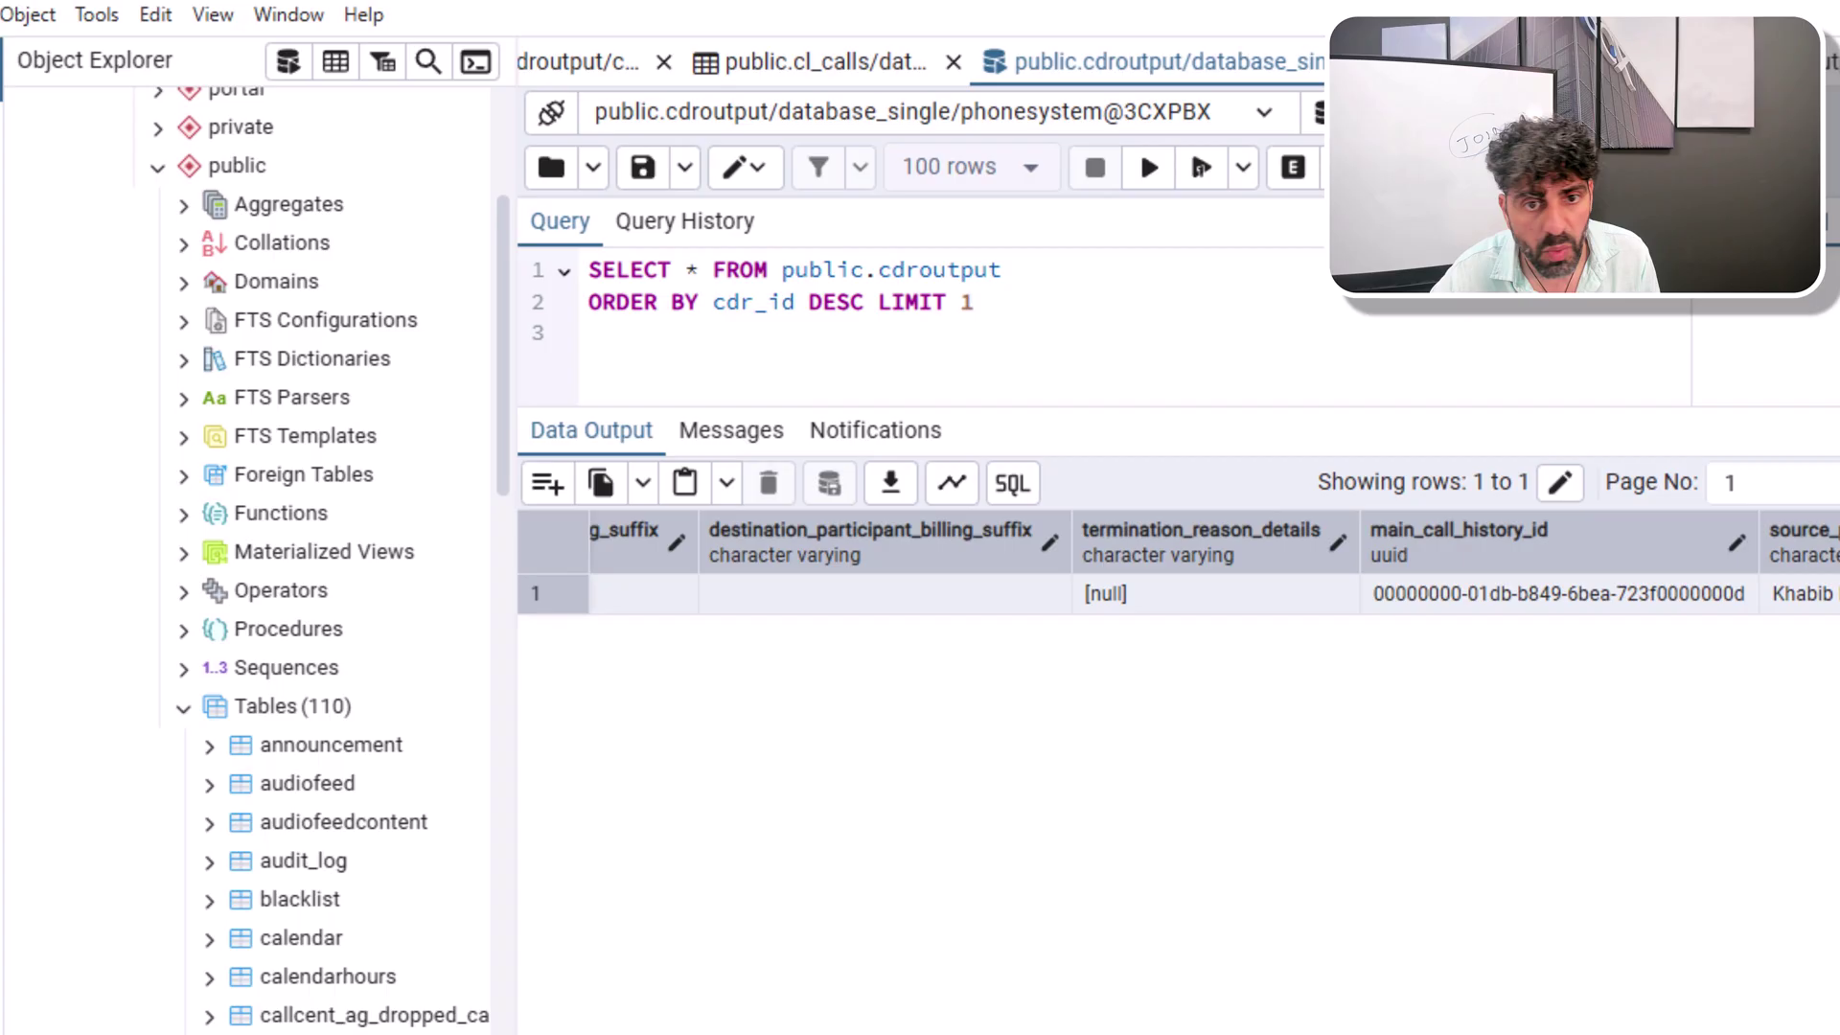
key(alt+Tab)
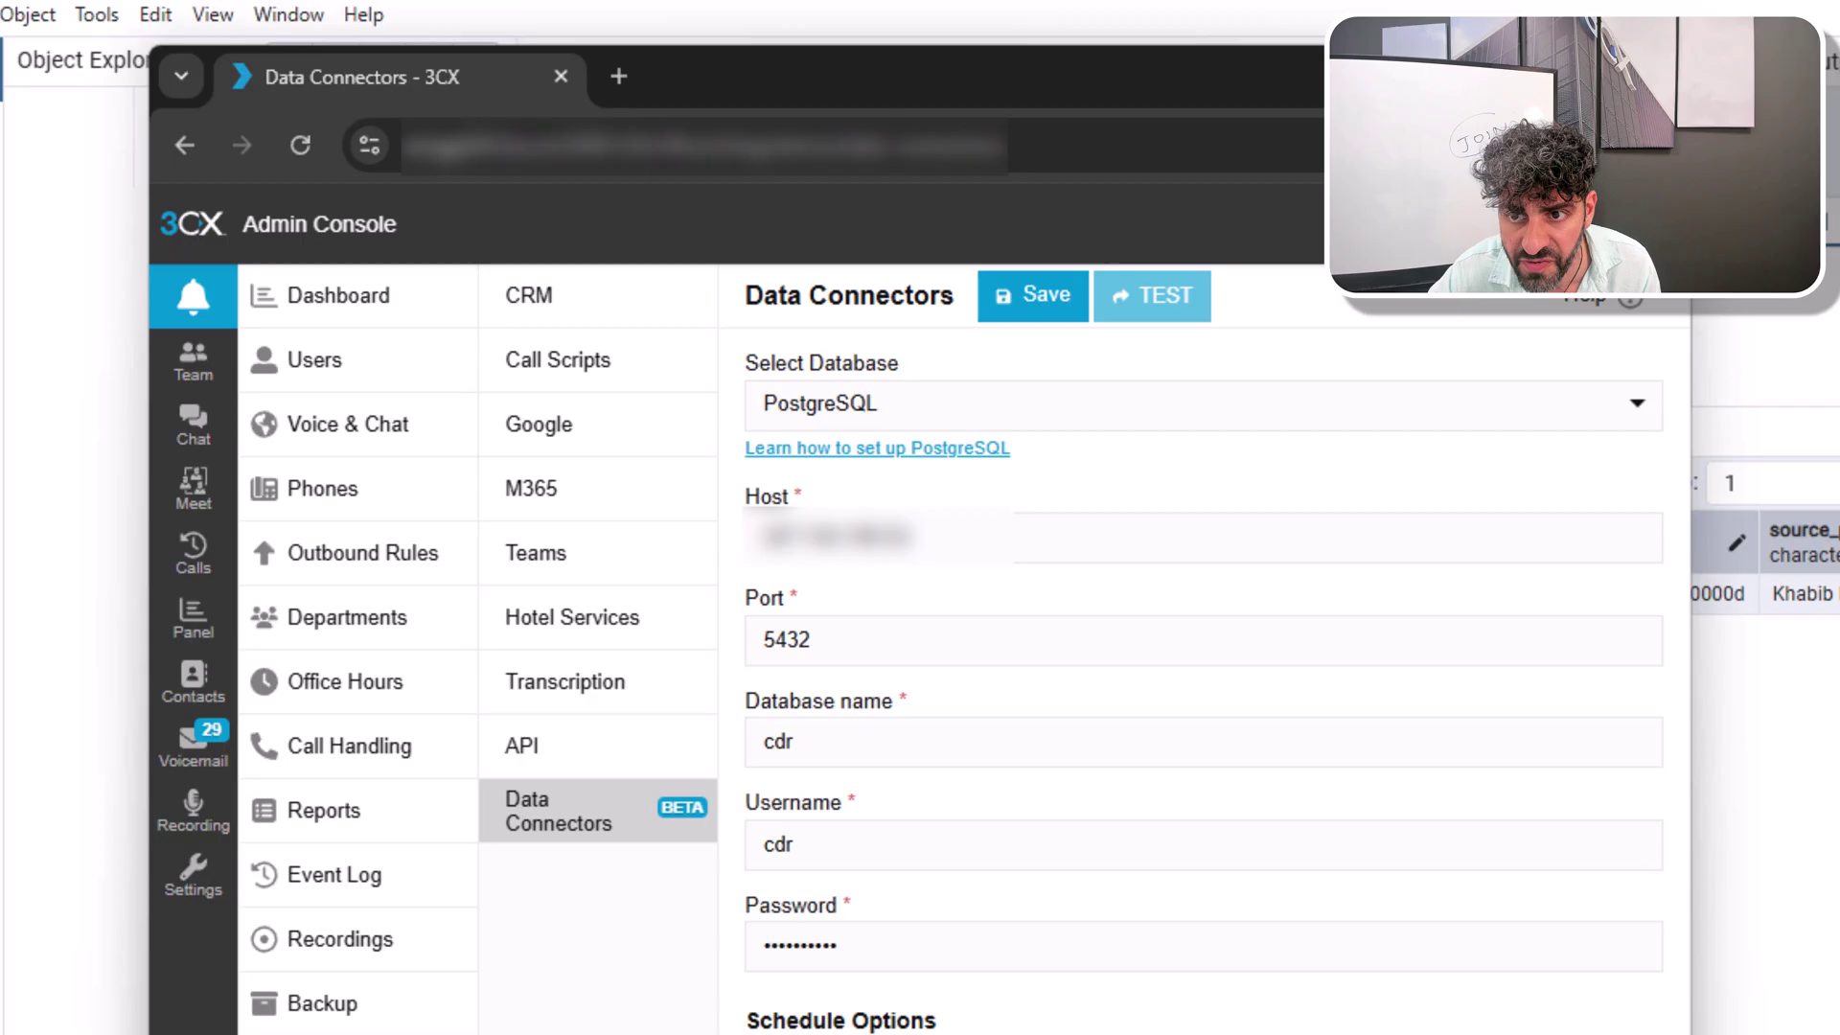
double_click(1179, 90)
key(alt+Tab)
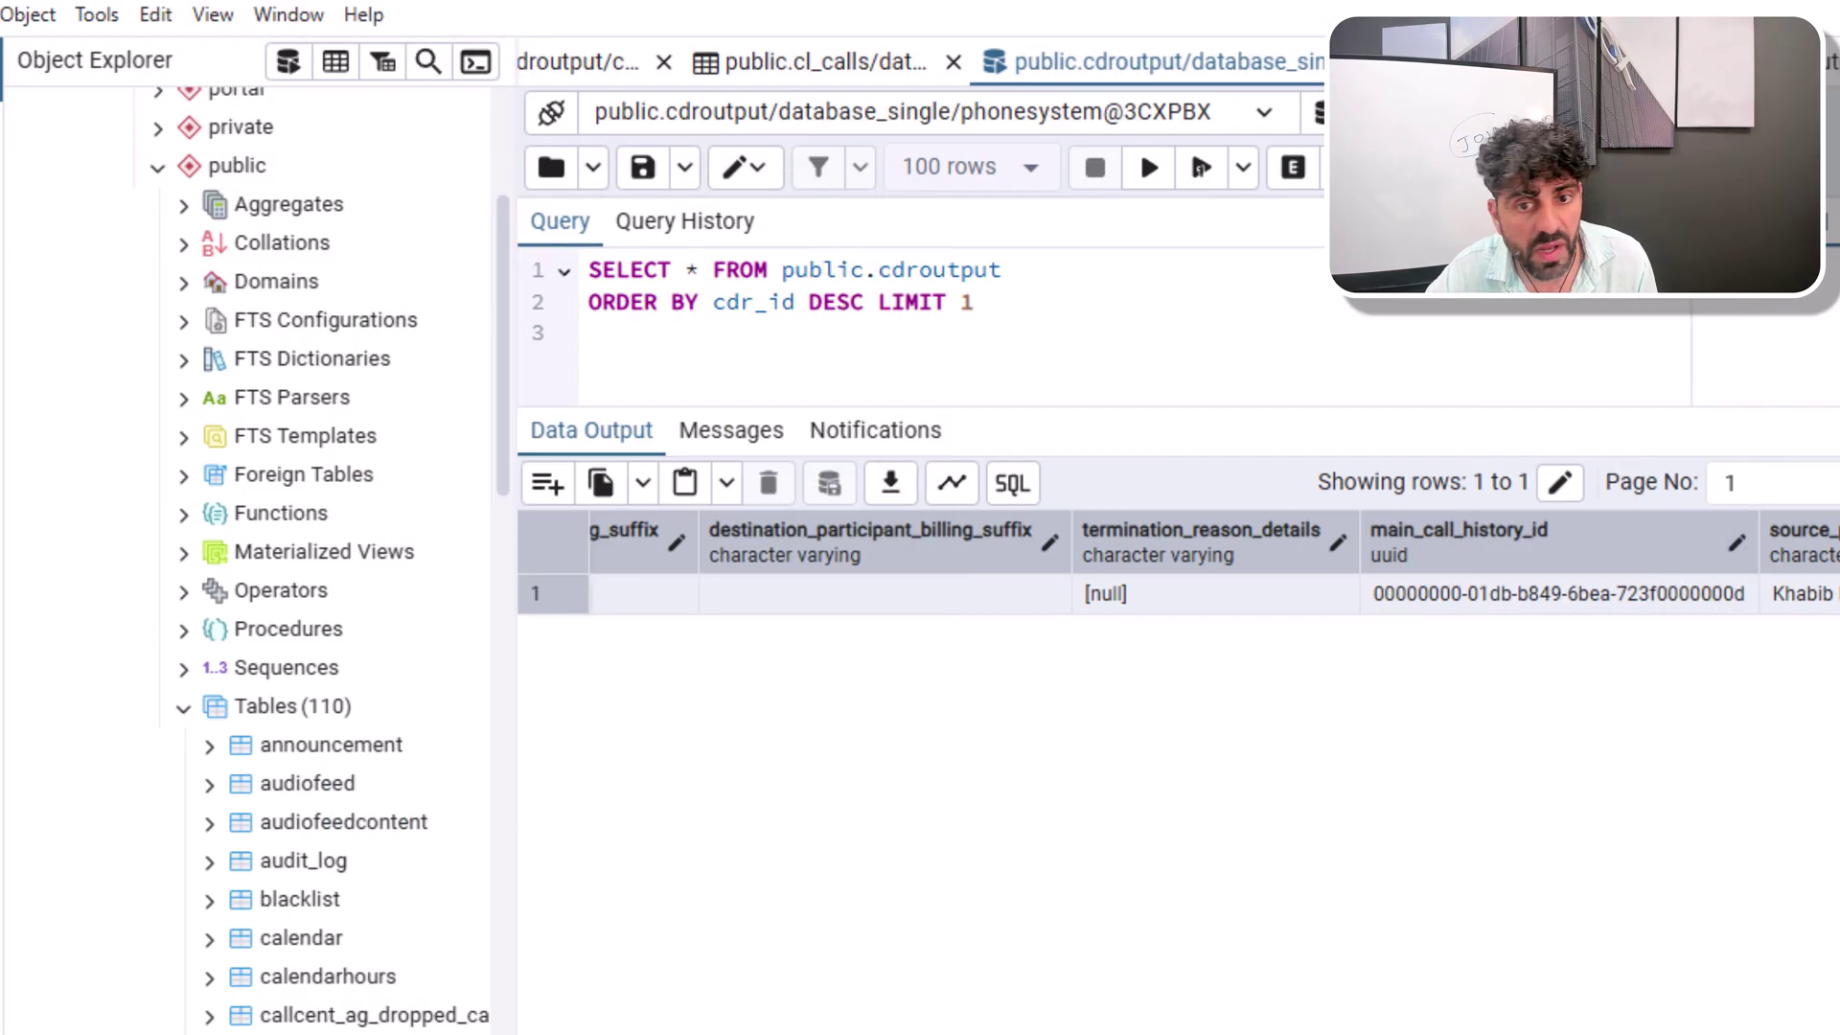
scroll(287, 469, up, 5)
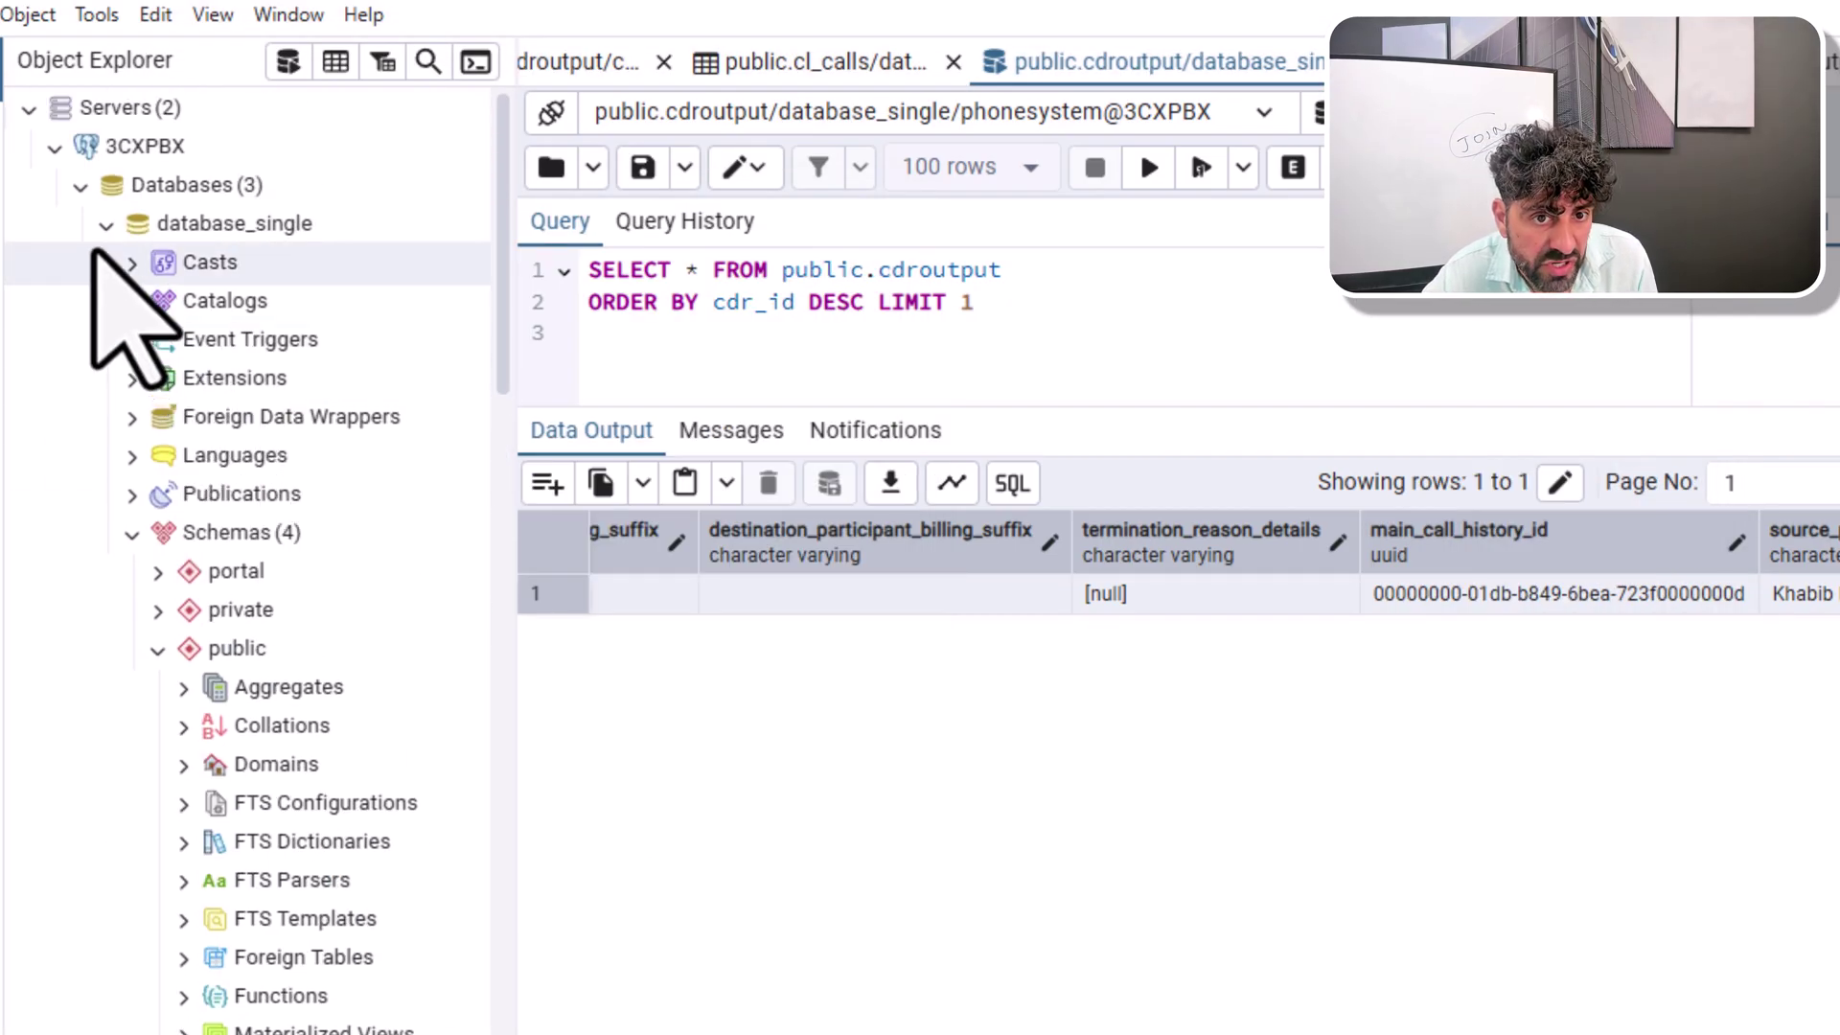
click(55, 145)
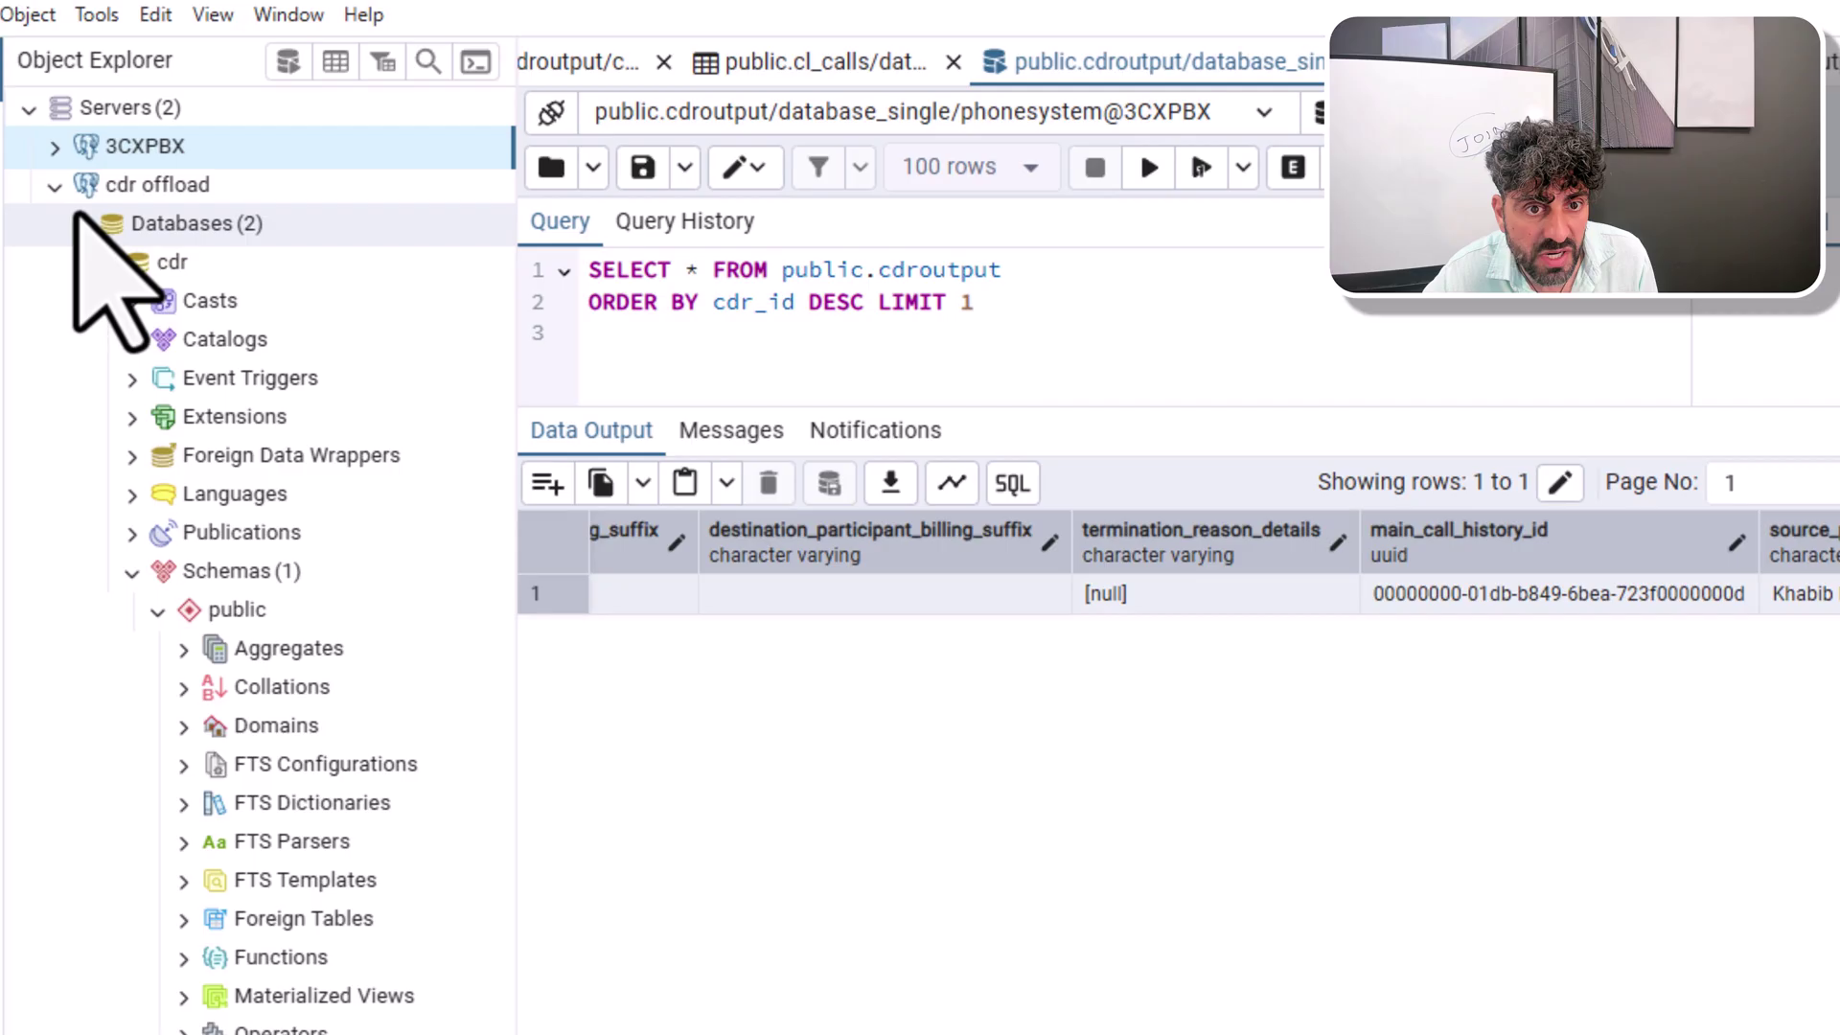
click(153, 185)
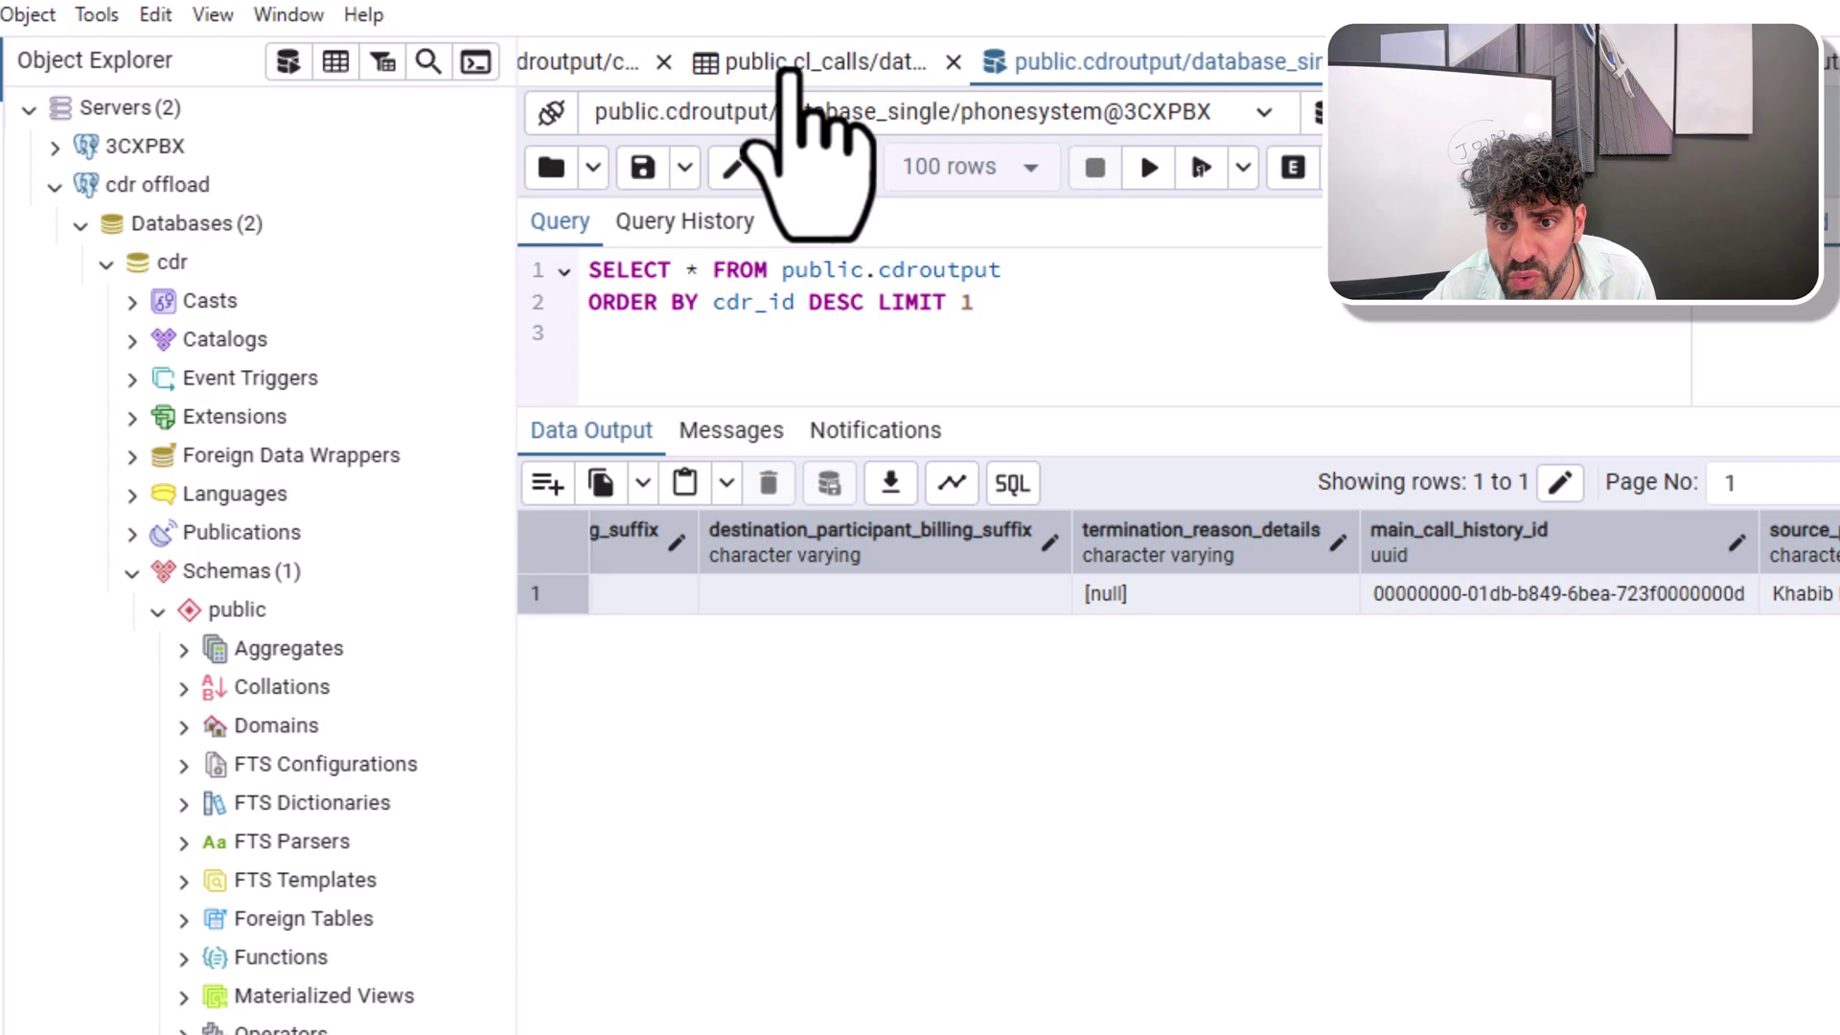
Show the cdr offload query on cdroutput filtered by call_history_id and select the cdr_id of row 6
click(784, 63)
click(580, 63)
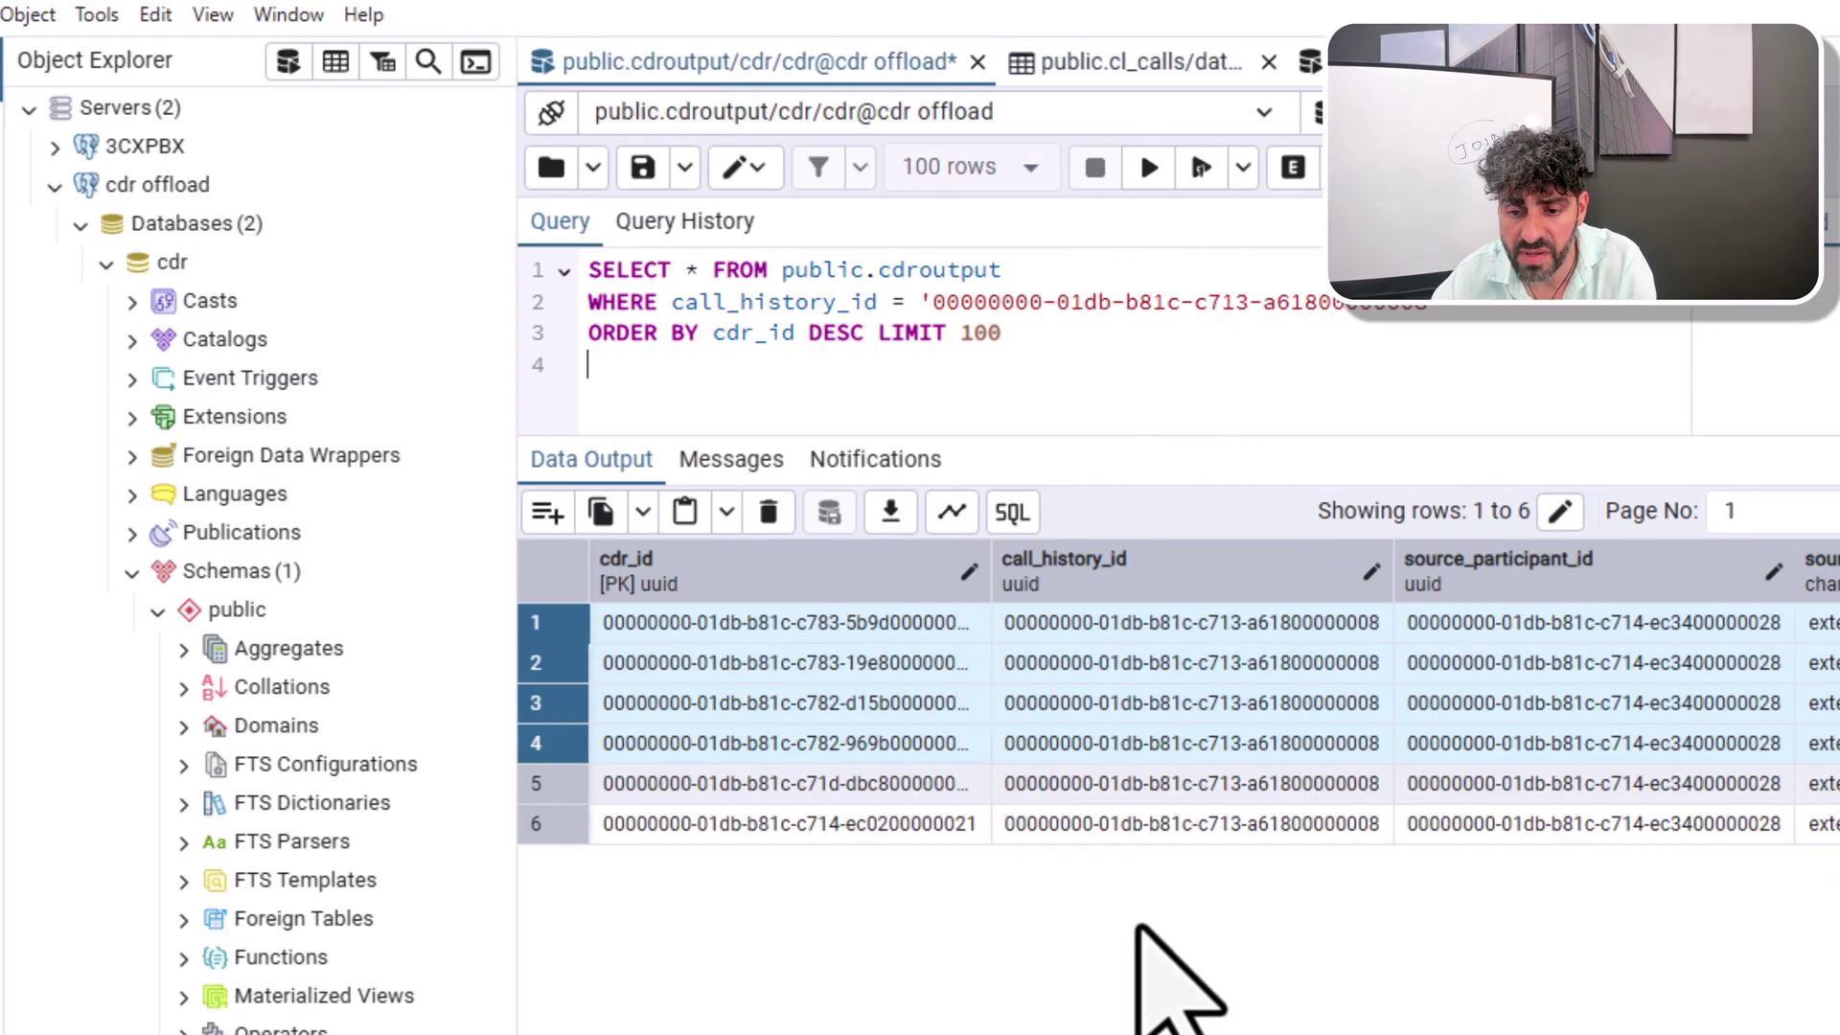
click(934, 826)
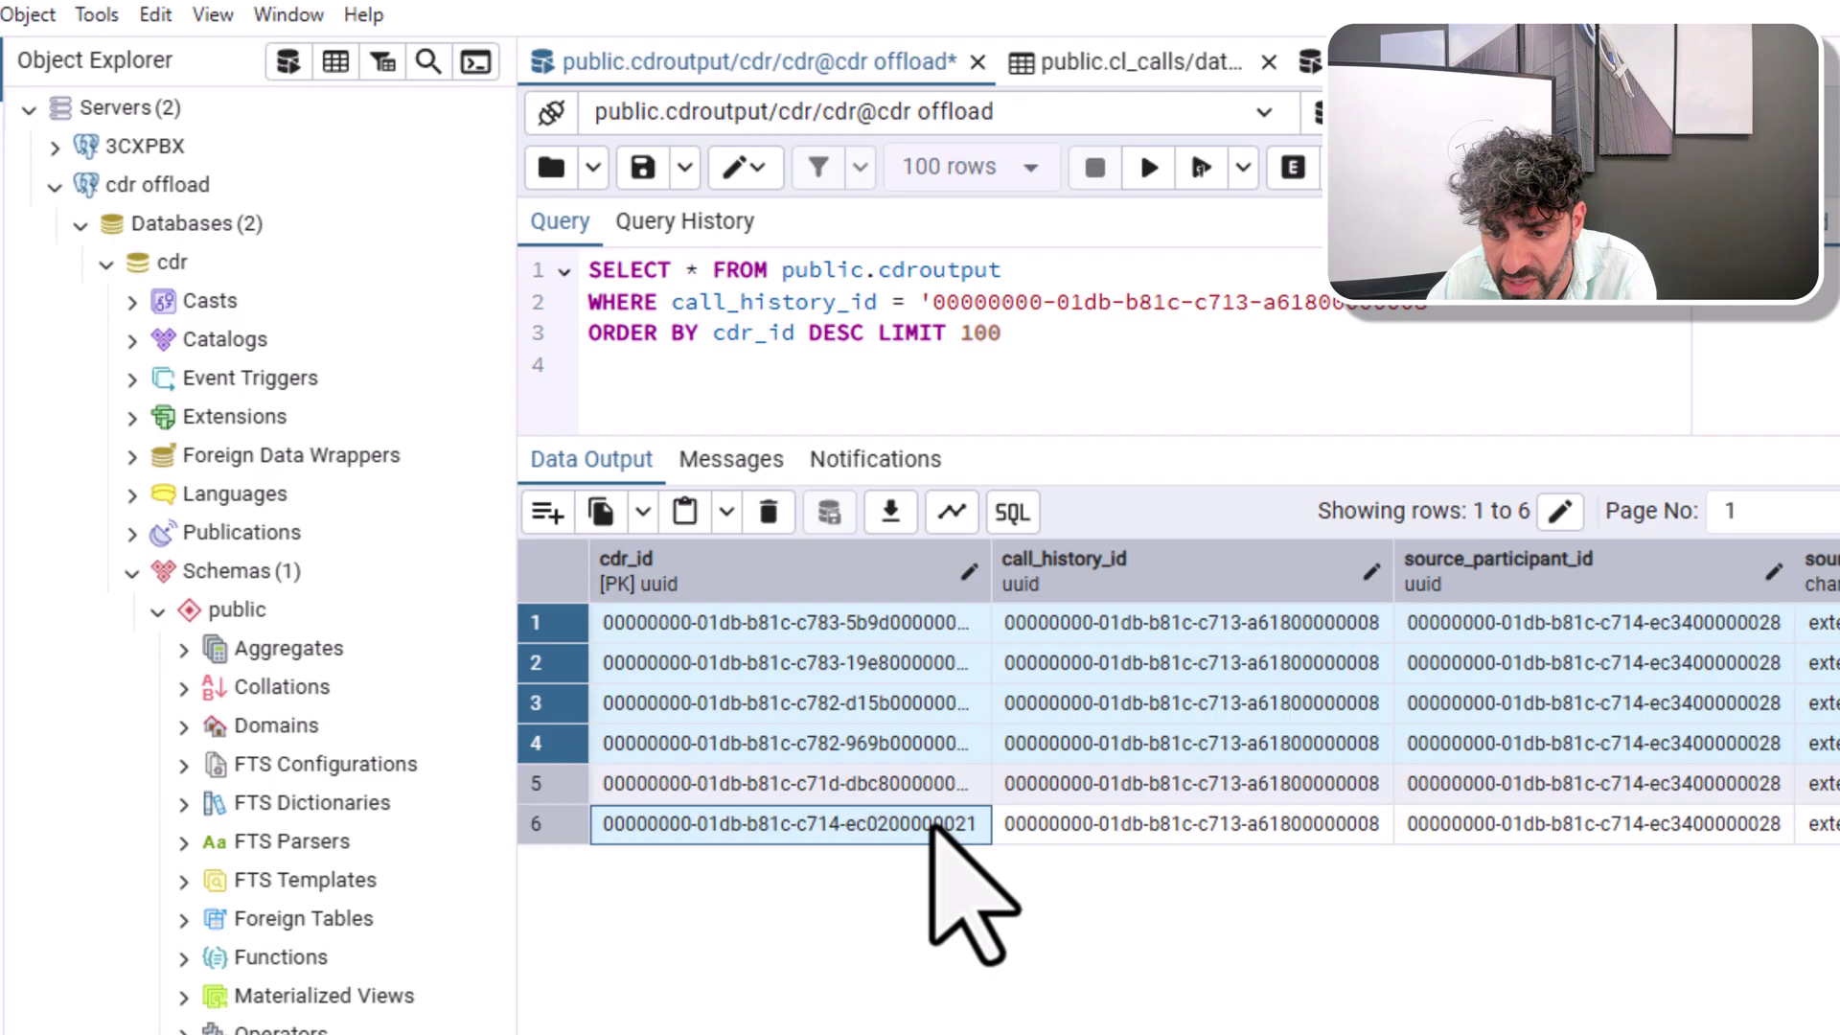
Examine the source participant columns along row 6, from the participant id and entity type through the incoming, already-connected and group name fields
key(Right)
key(Right)
key(Right)
key(Right)
key(Right)
key(Right)
key(Right)
key(Right)
key(Right)
key(Right)
key(Right)
key(Right)
key(Right)
key(Right)
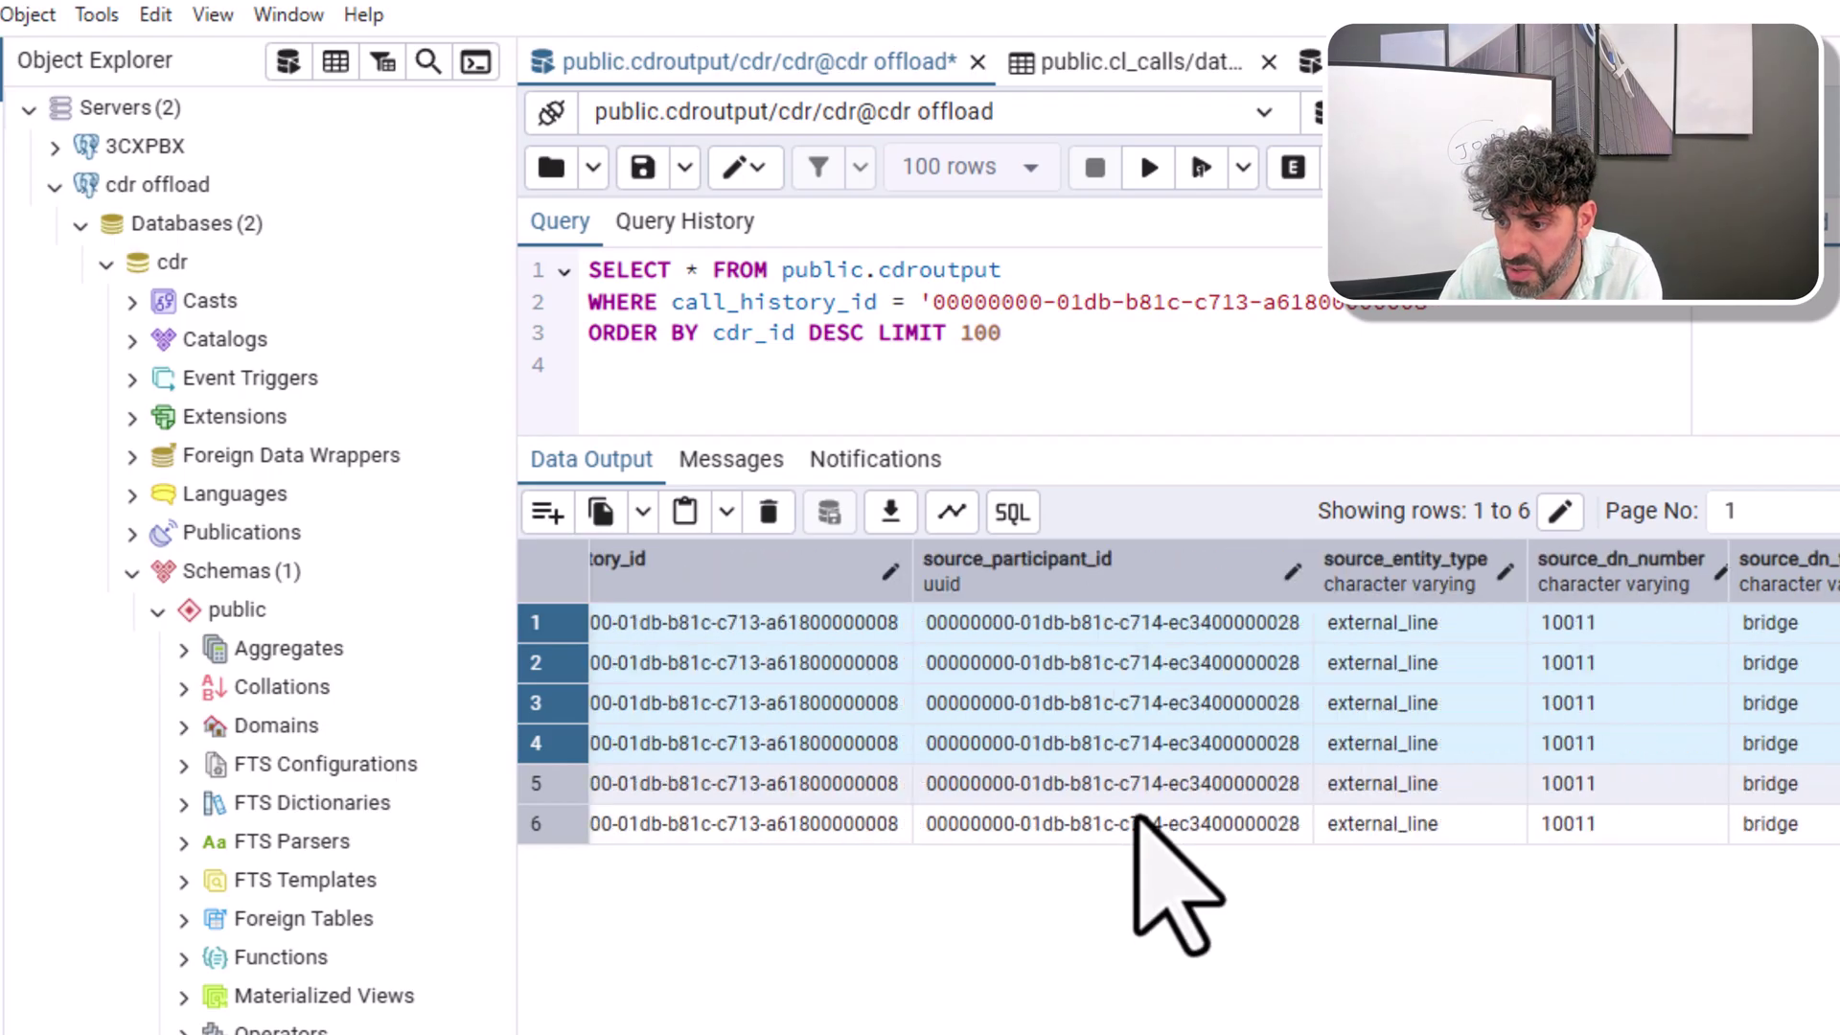
key(Right)
key(Right)
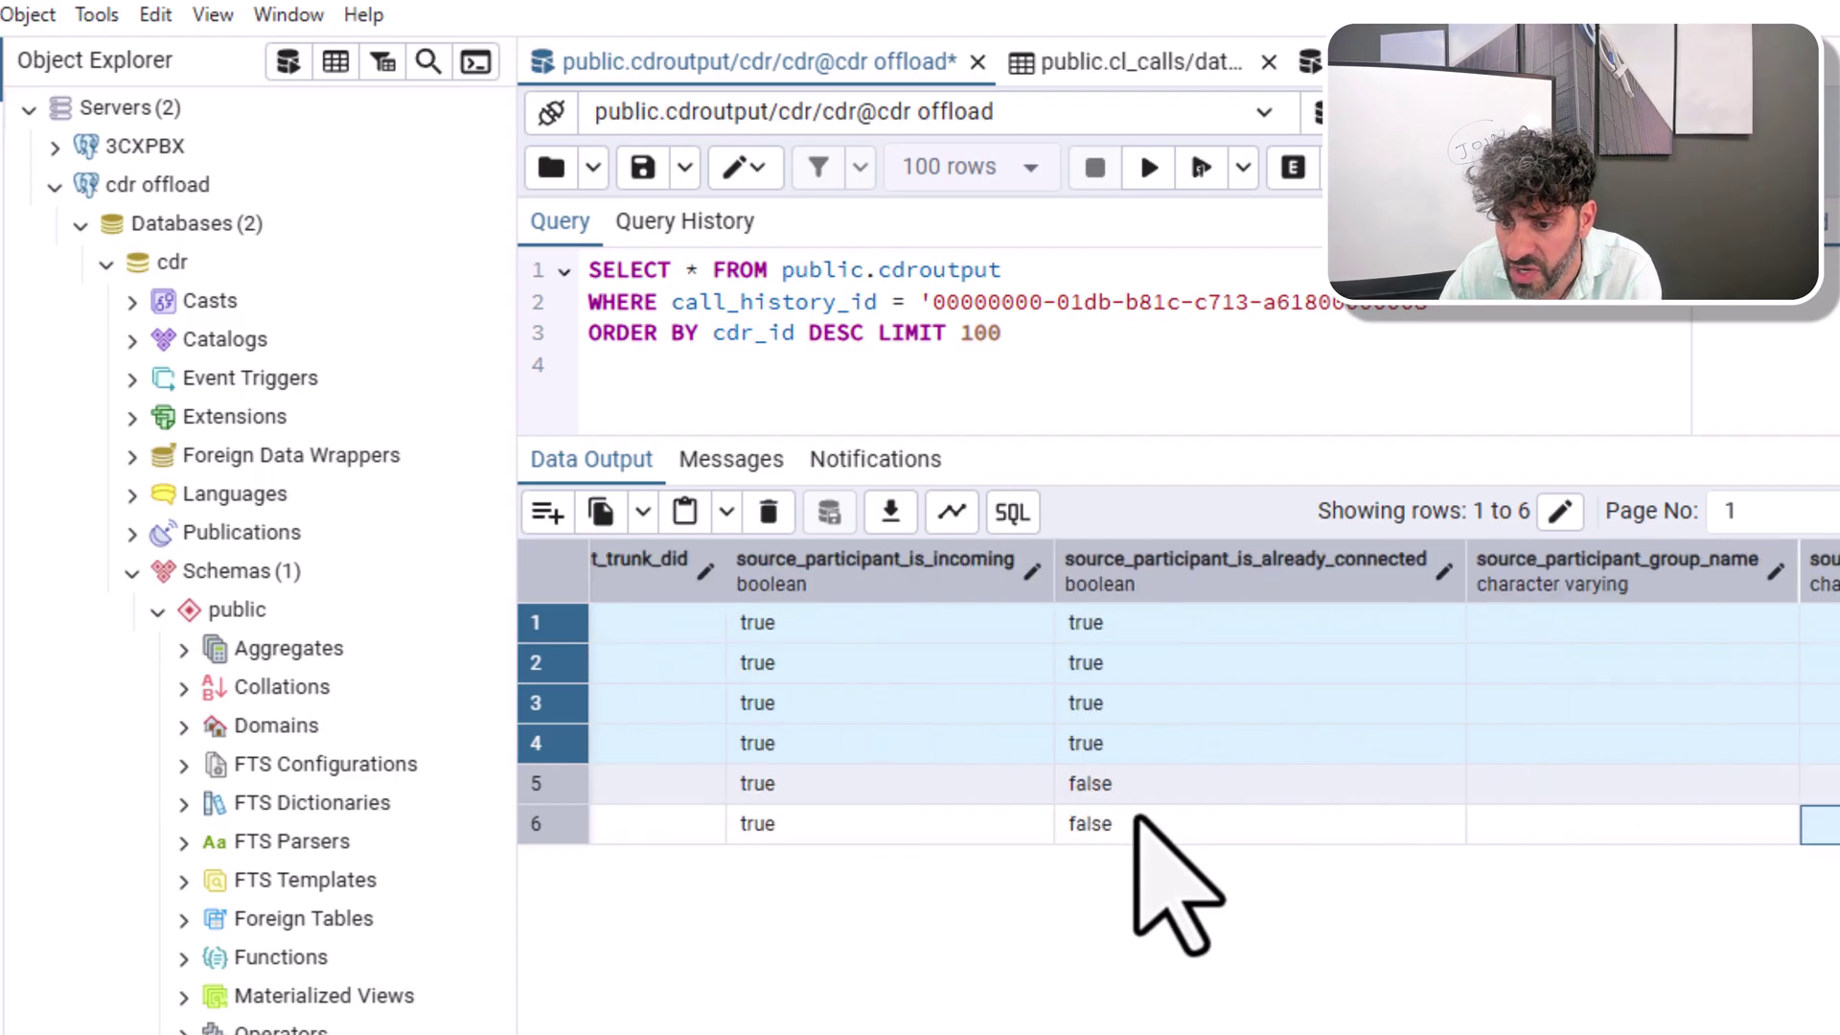
Examine the destination_entity_type values of rows 5 and 6
key(Left)
key(Left)
key(Left)
key(Right)
key(Right)
key(Right)
key(Right)
key(Right)
key(Right)
key(Right)
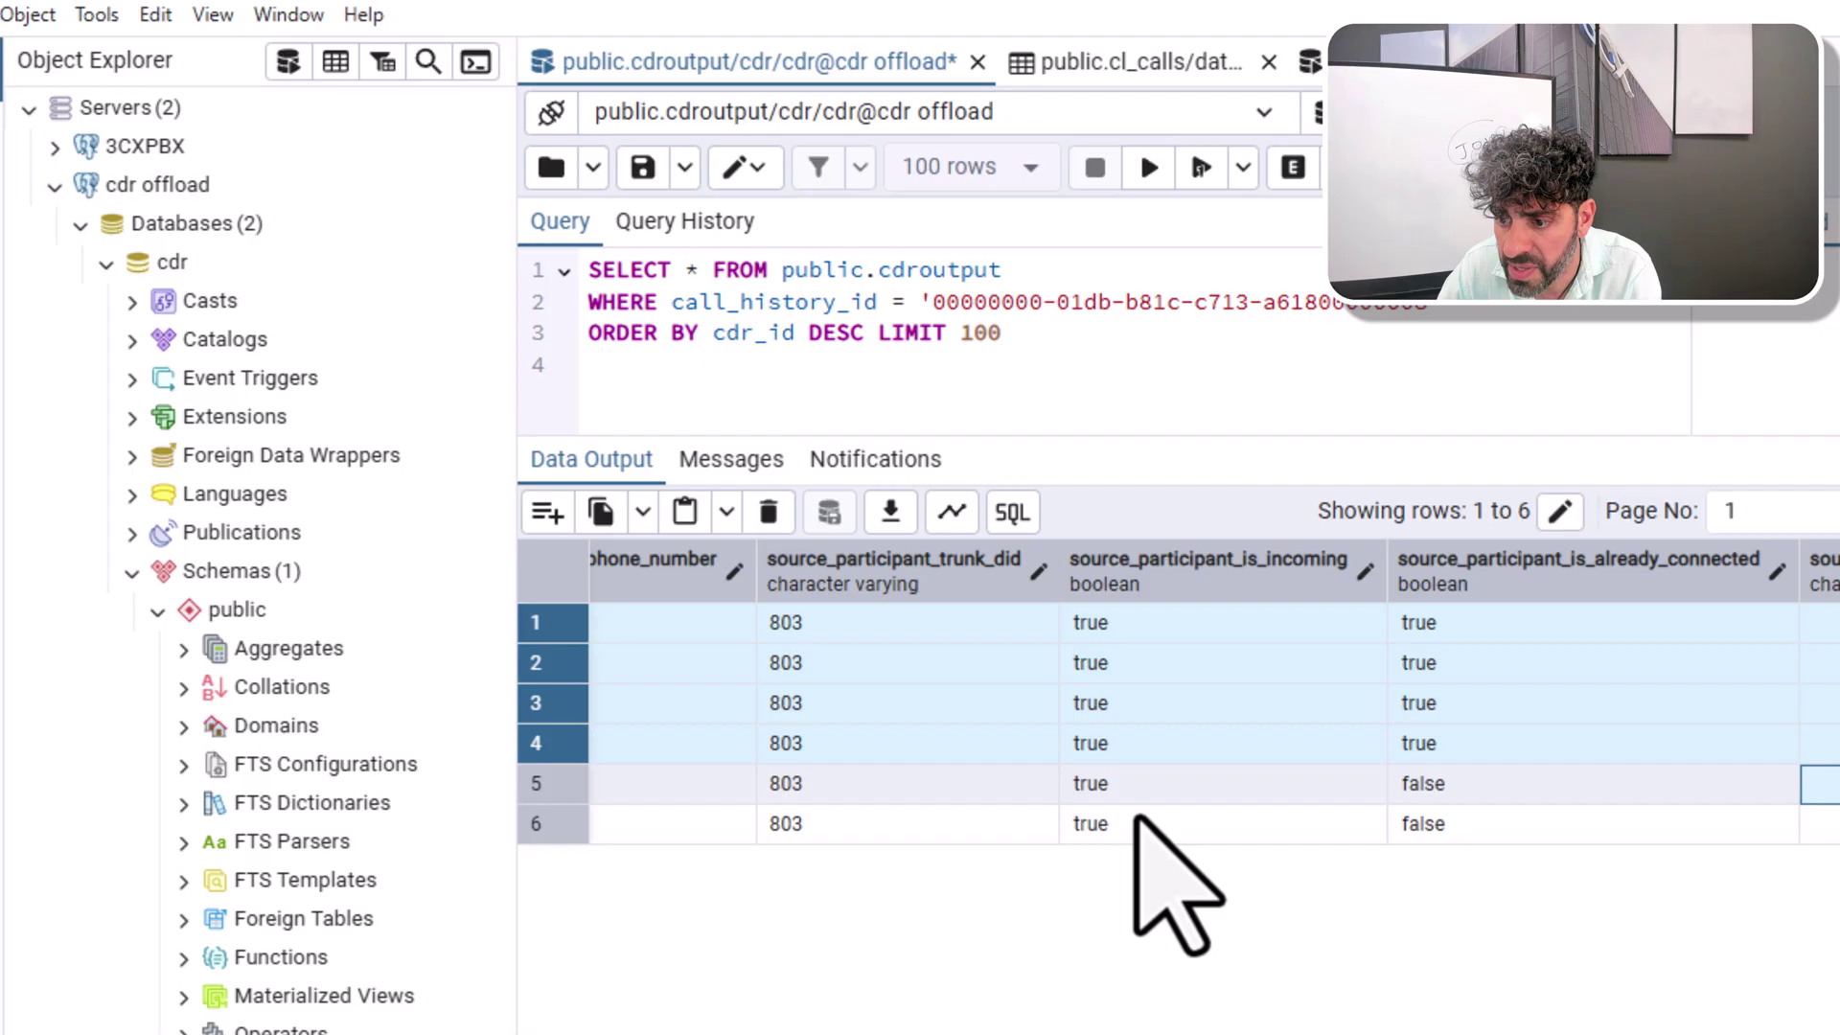
key(Right)
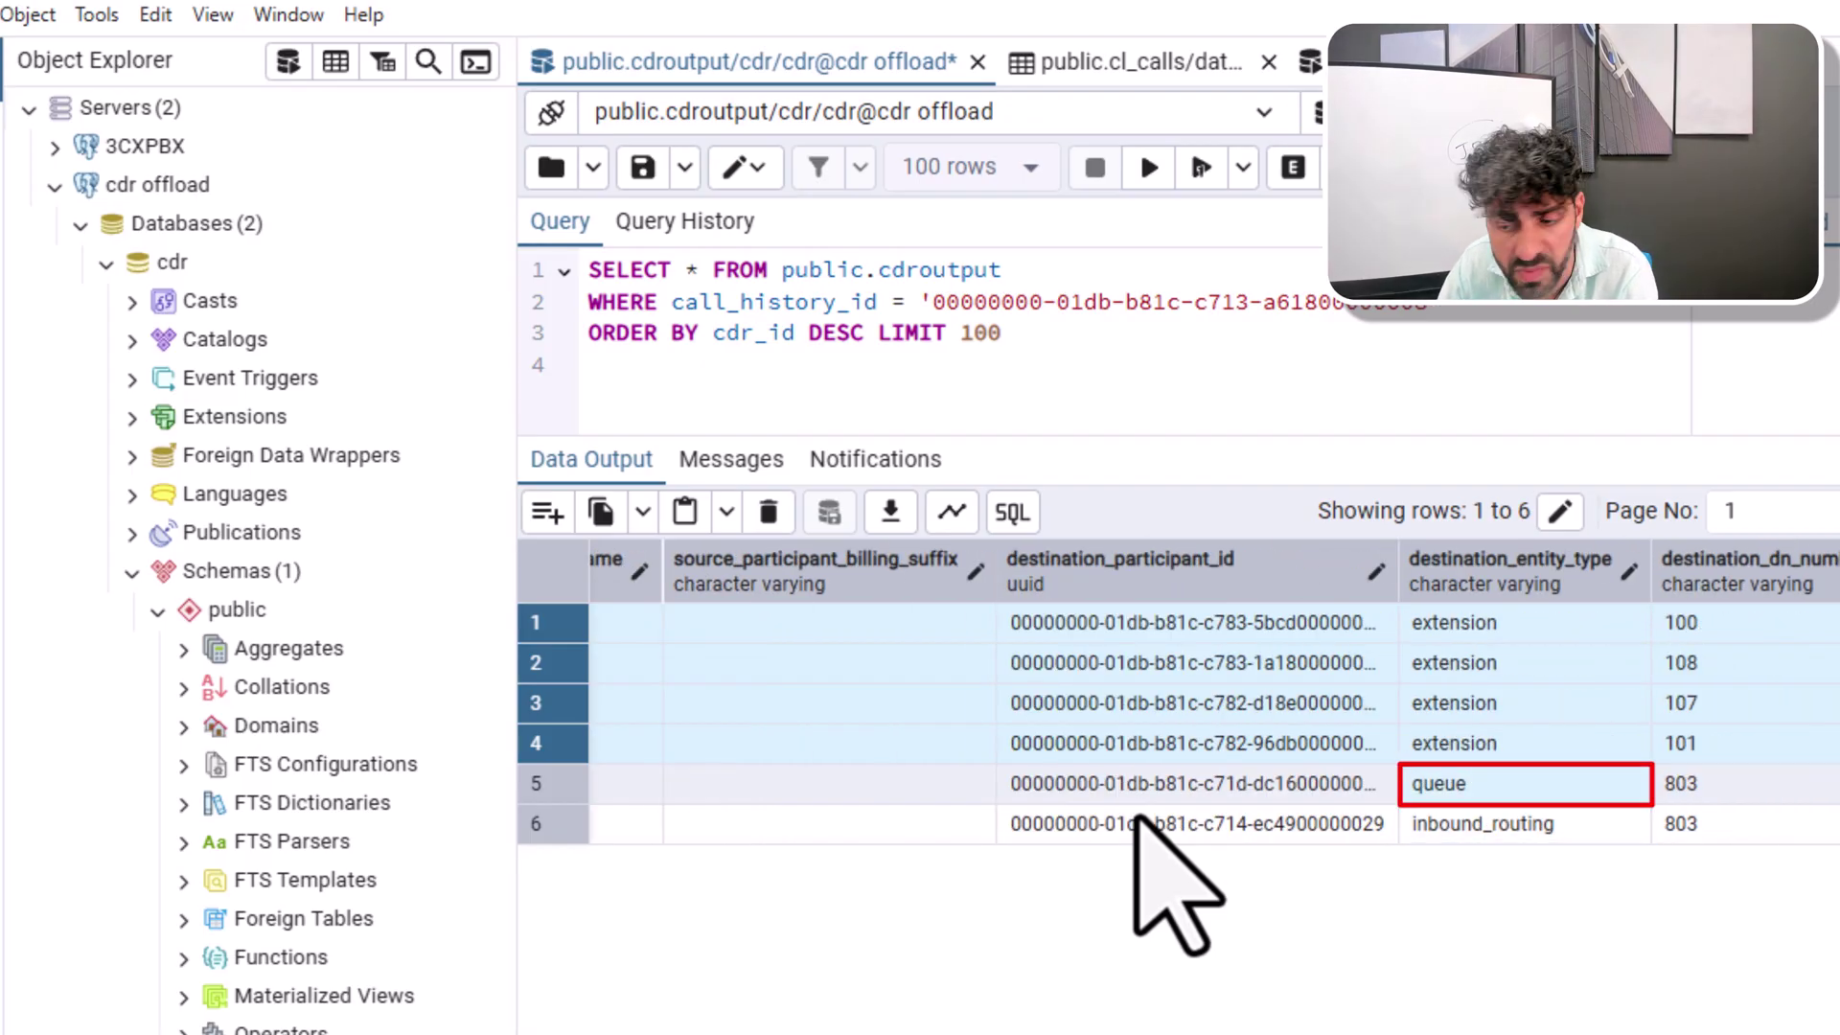
key(Down)
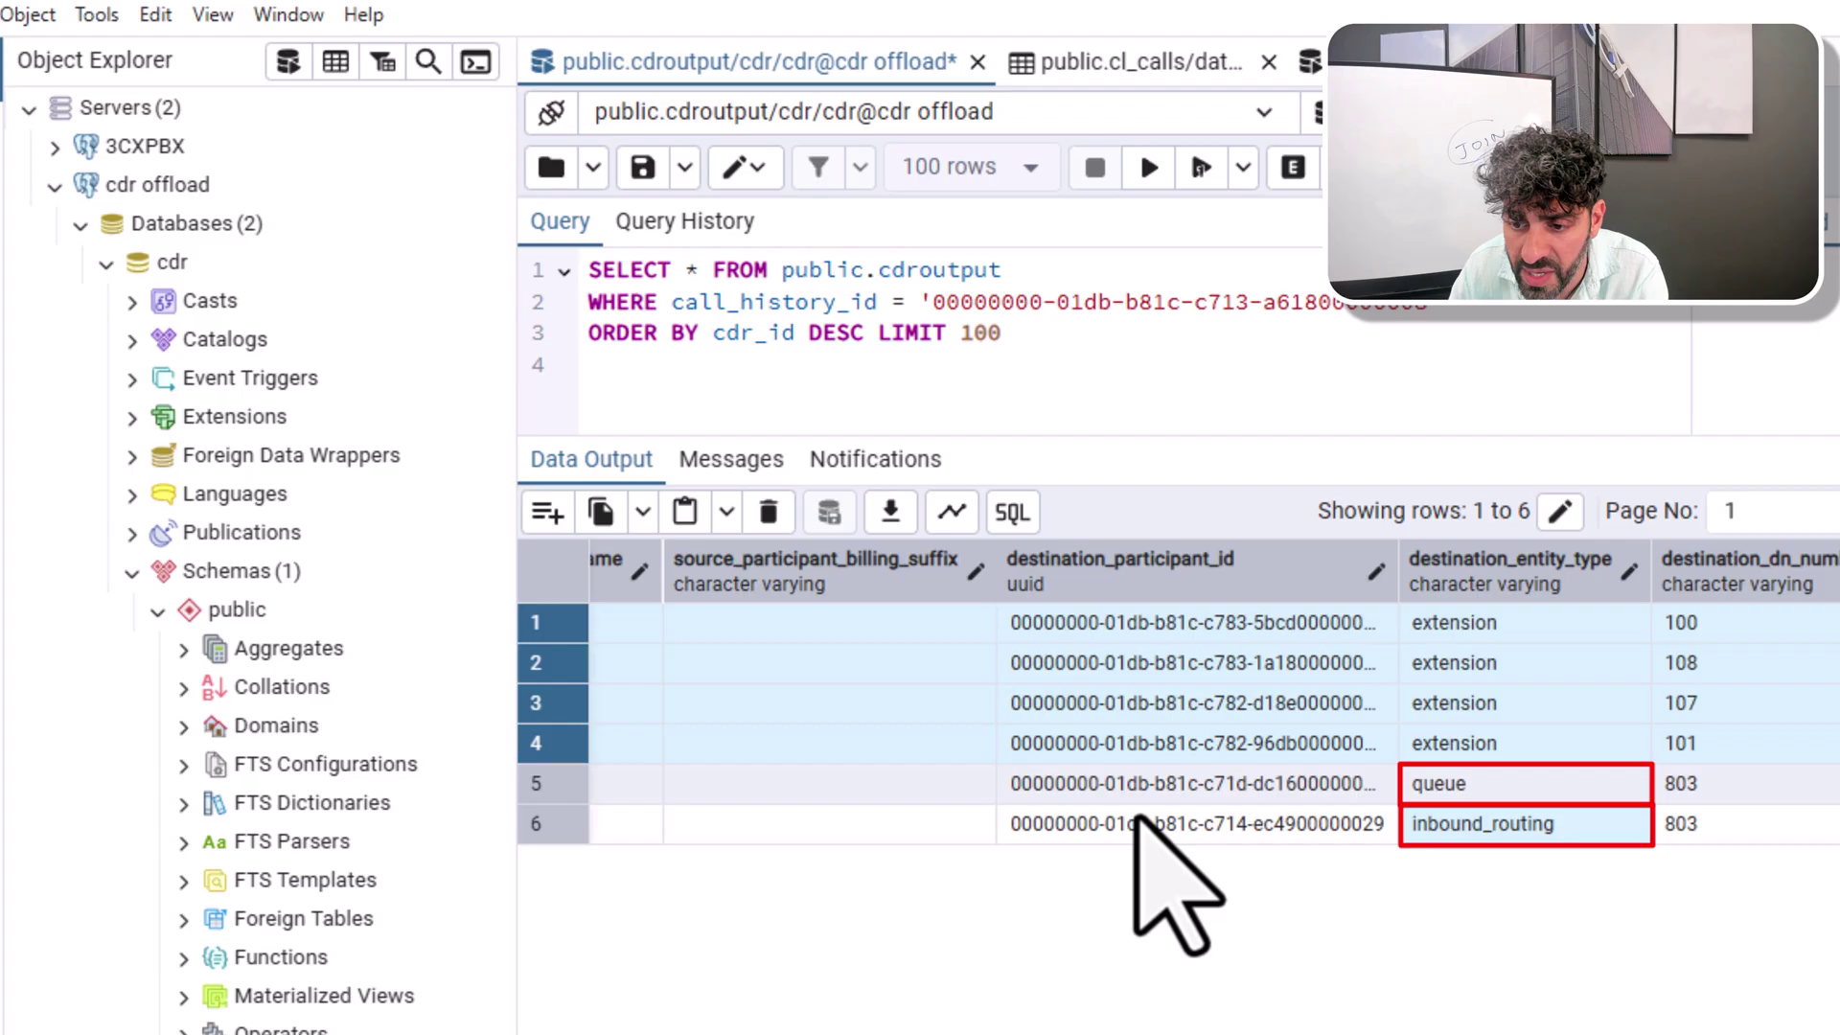
Compare the destination_entity_type values upward from row 5 to row 1
scroll(1140, 824, right, 3)
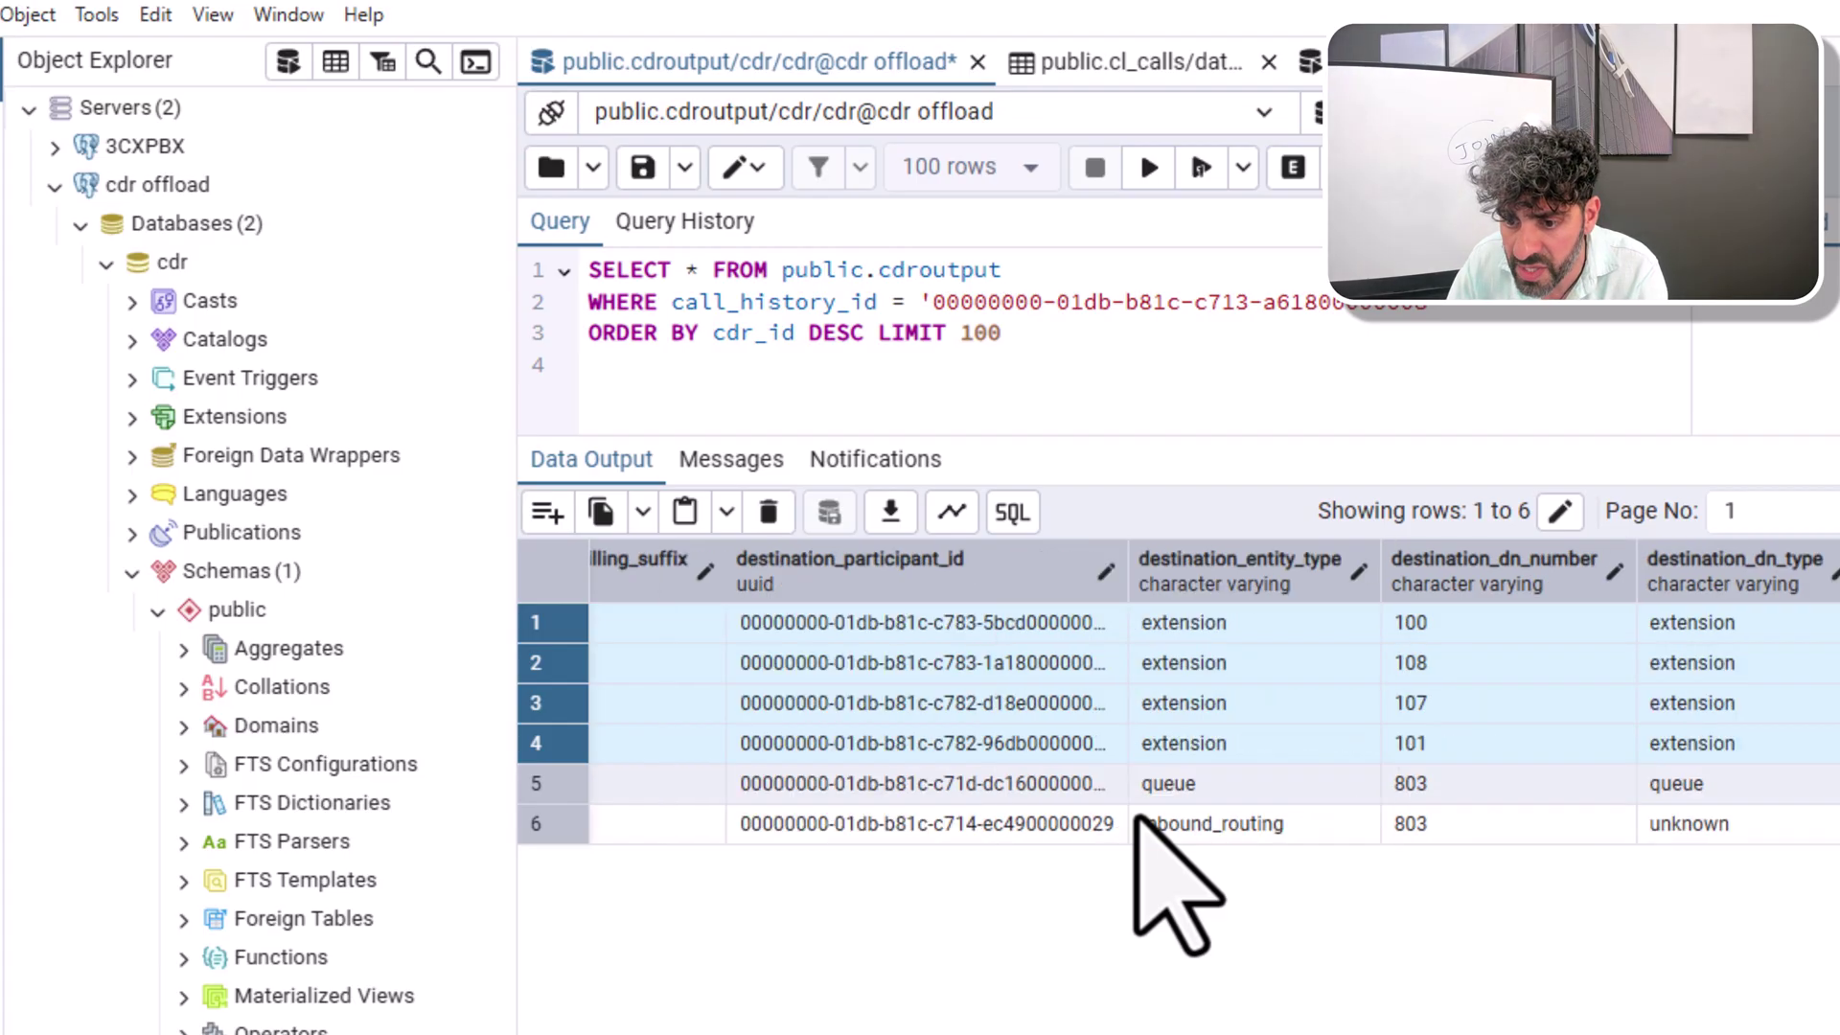
key(Up)
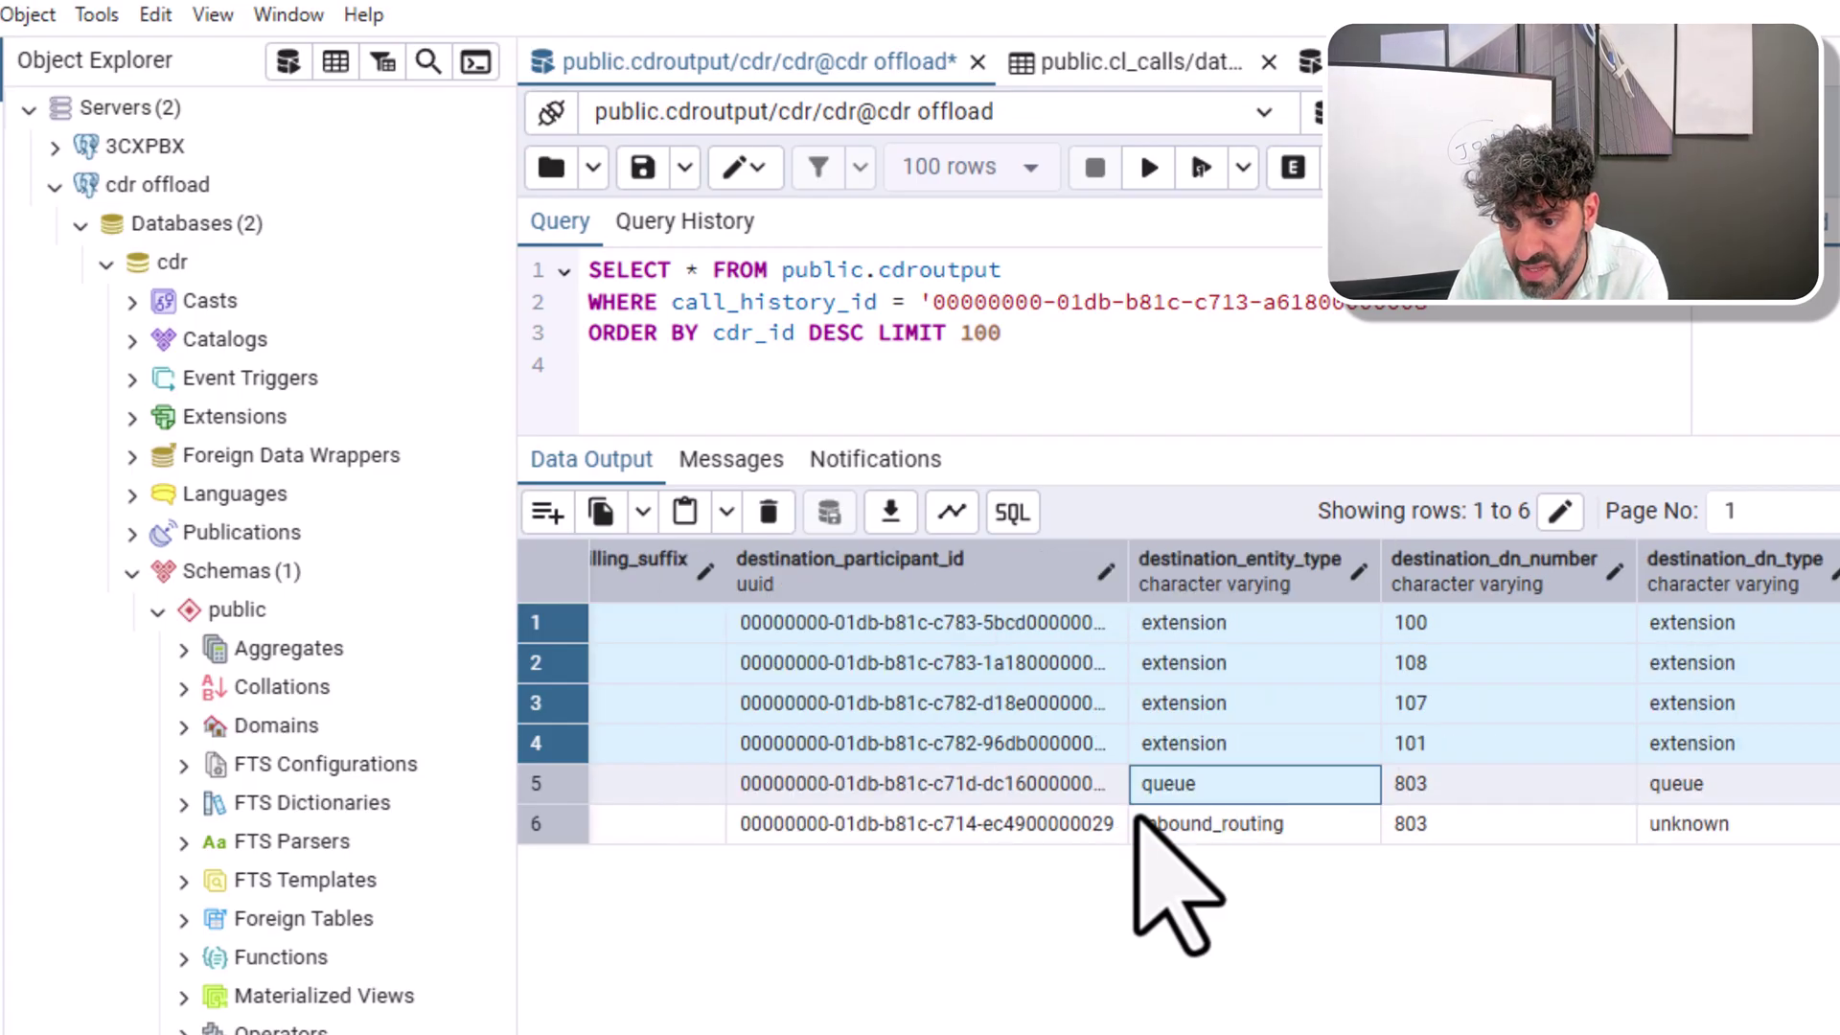
key(Up)
key(Up)
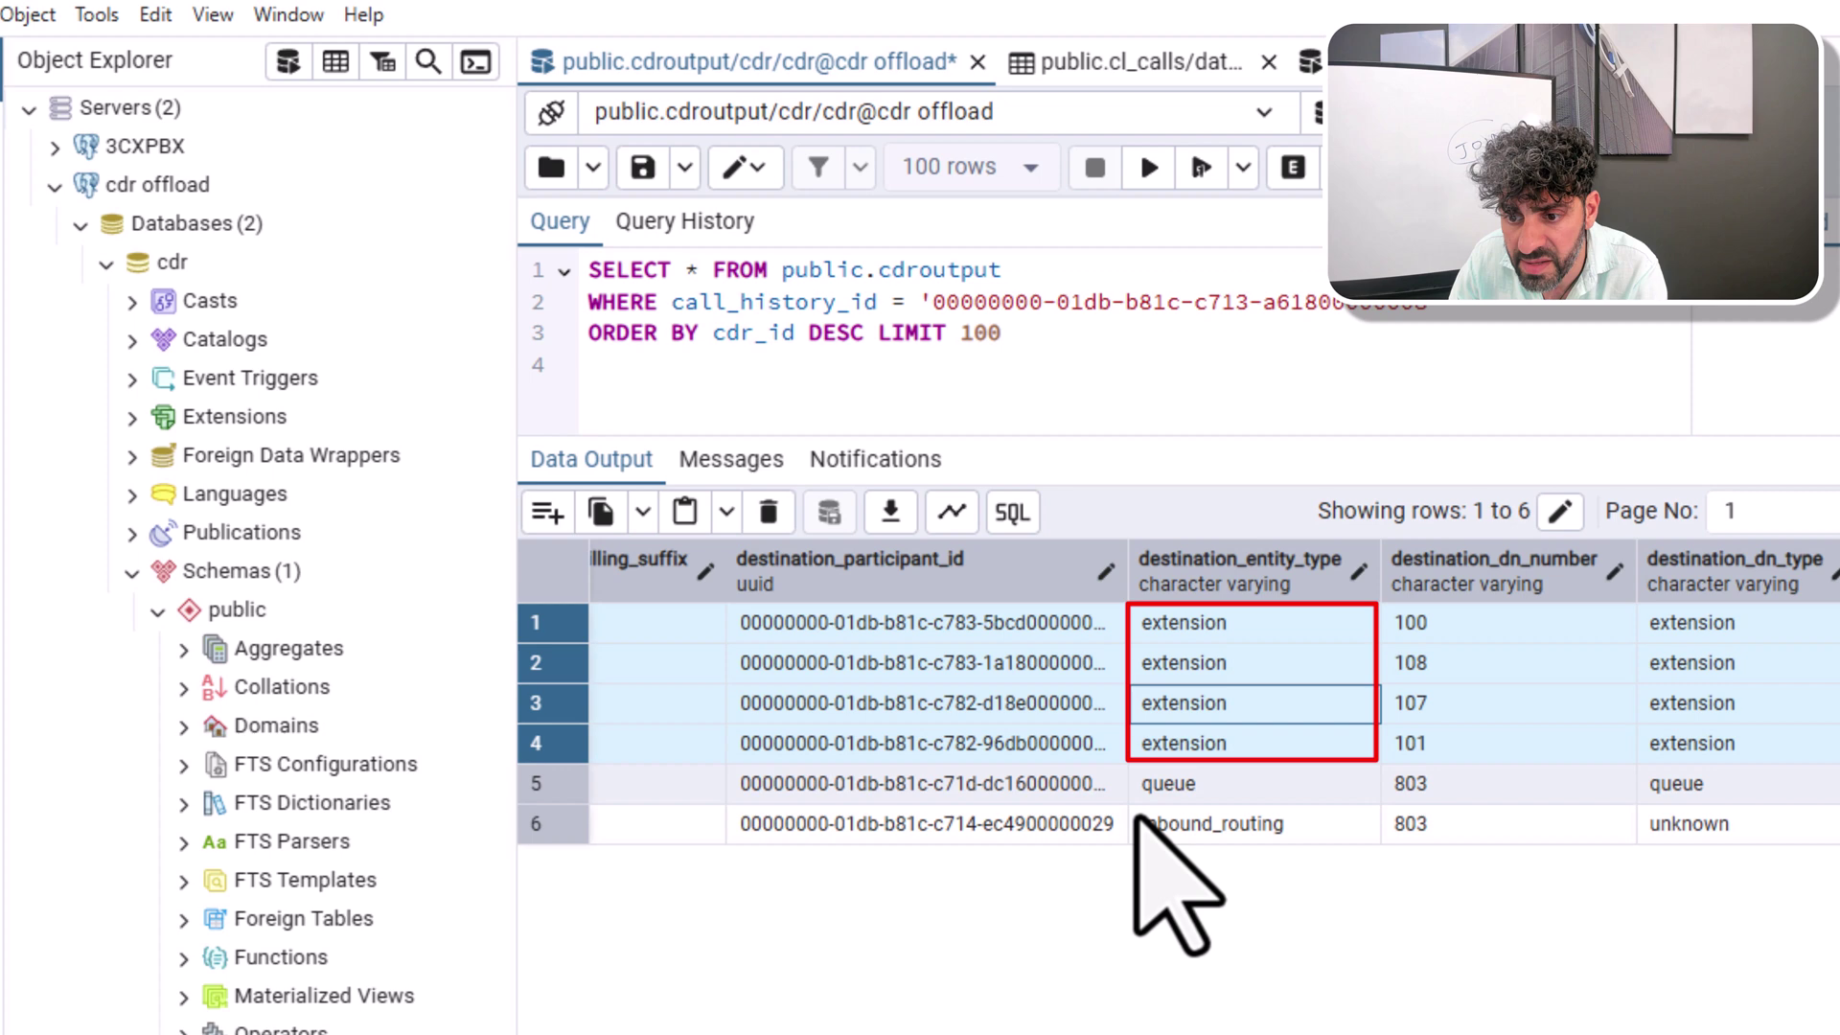
key(Up)
key(Up)
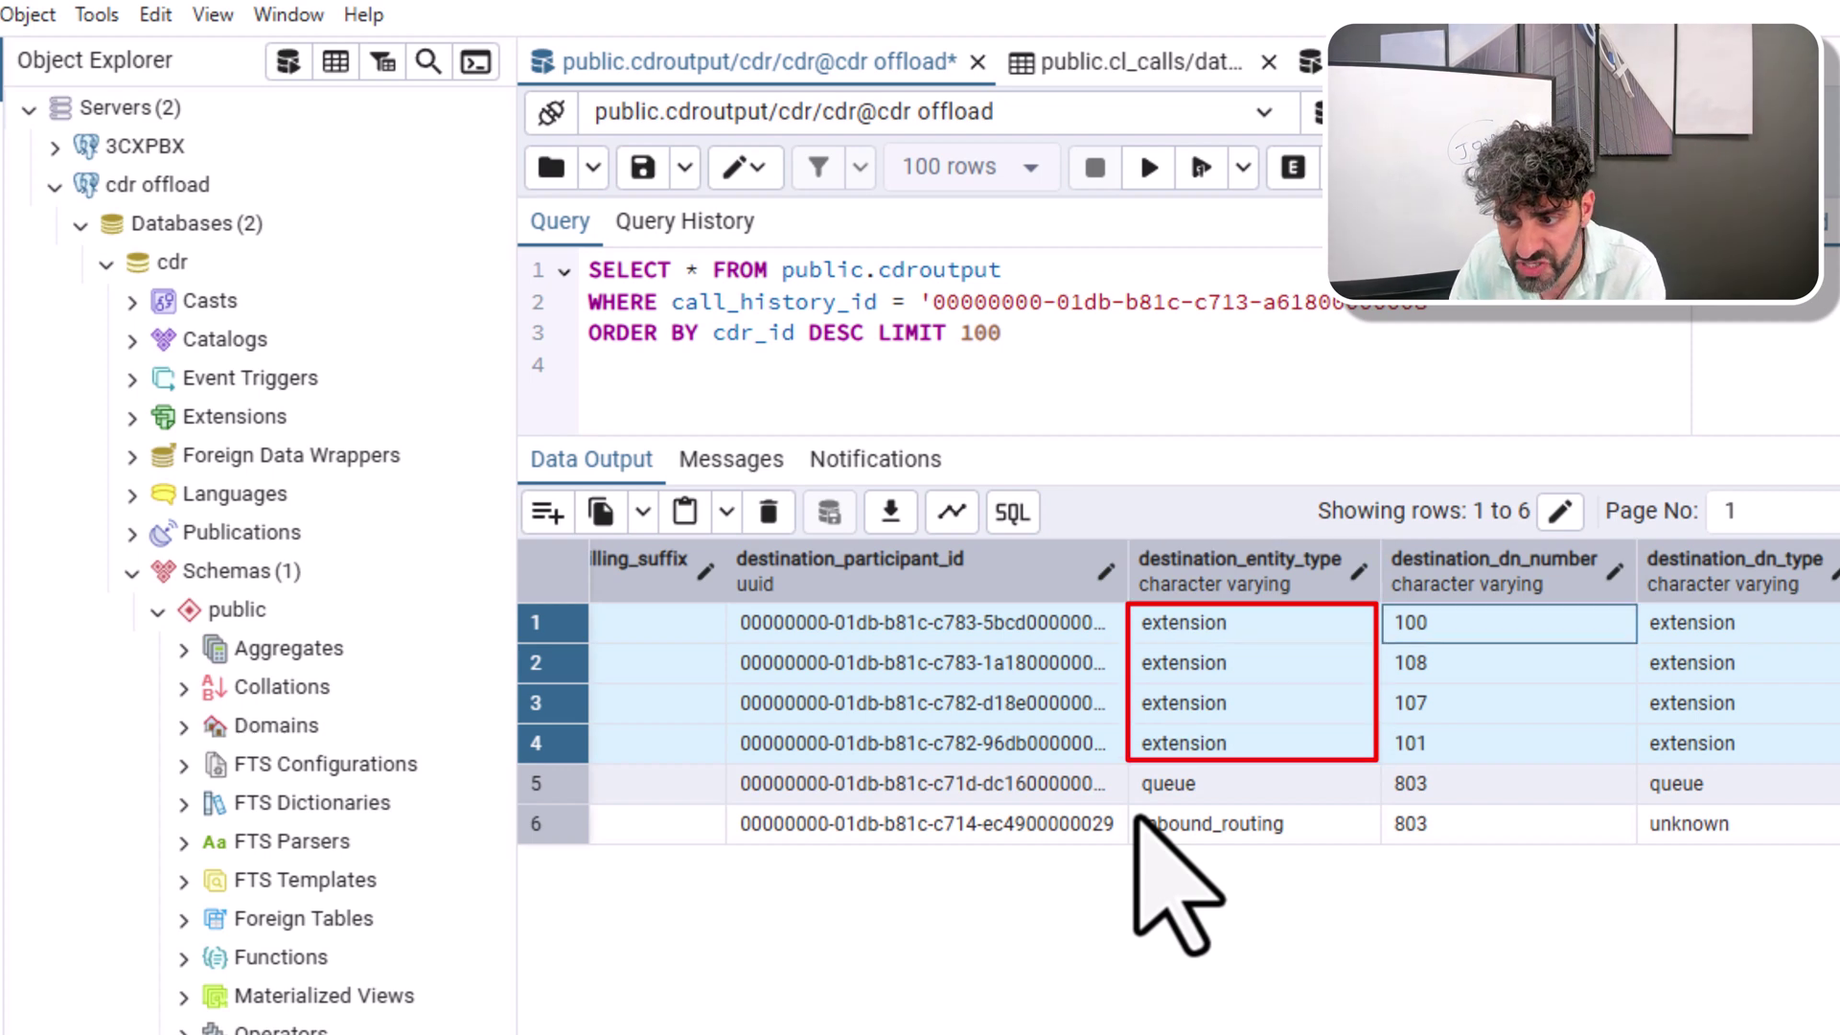
Review the destination DN number, type and name columns from row 1 down to the queue record in row 5
key(Right)
key(Right)
key(Right)
key(Left)
key(Left)
key(Down)
key(Down)
key(Down)
key(Down)
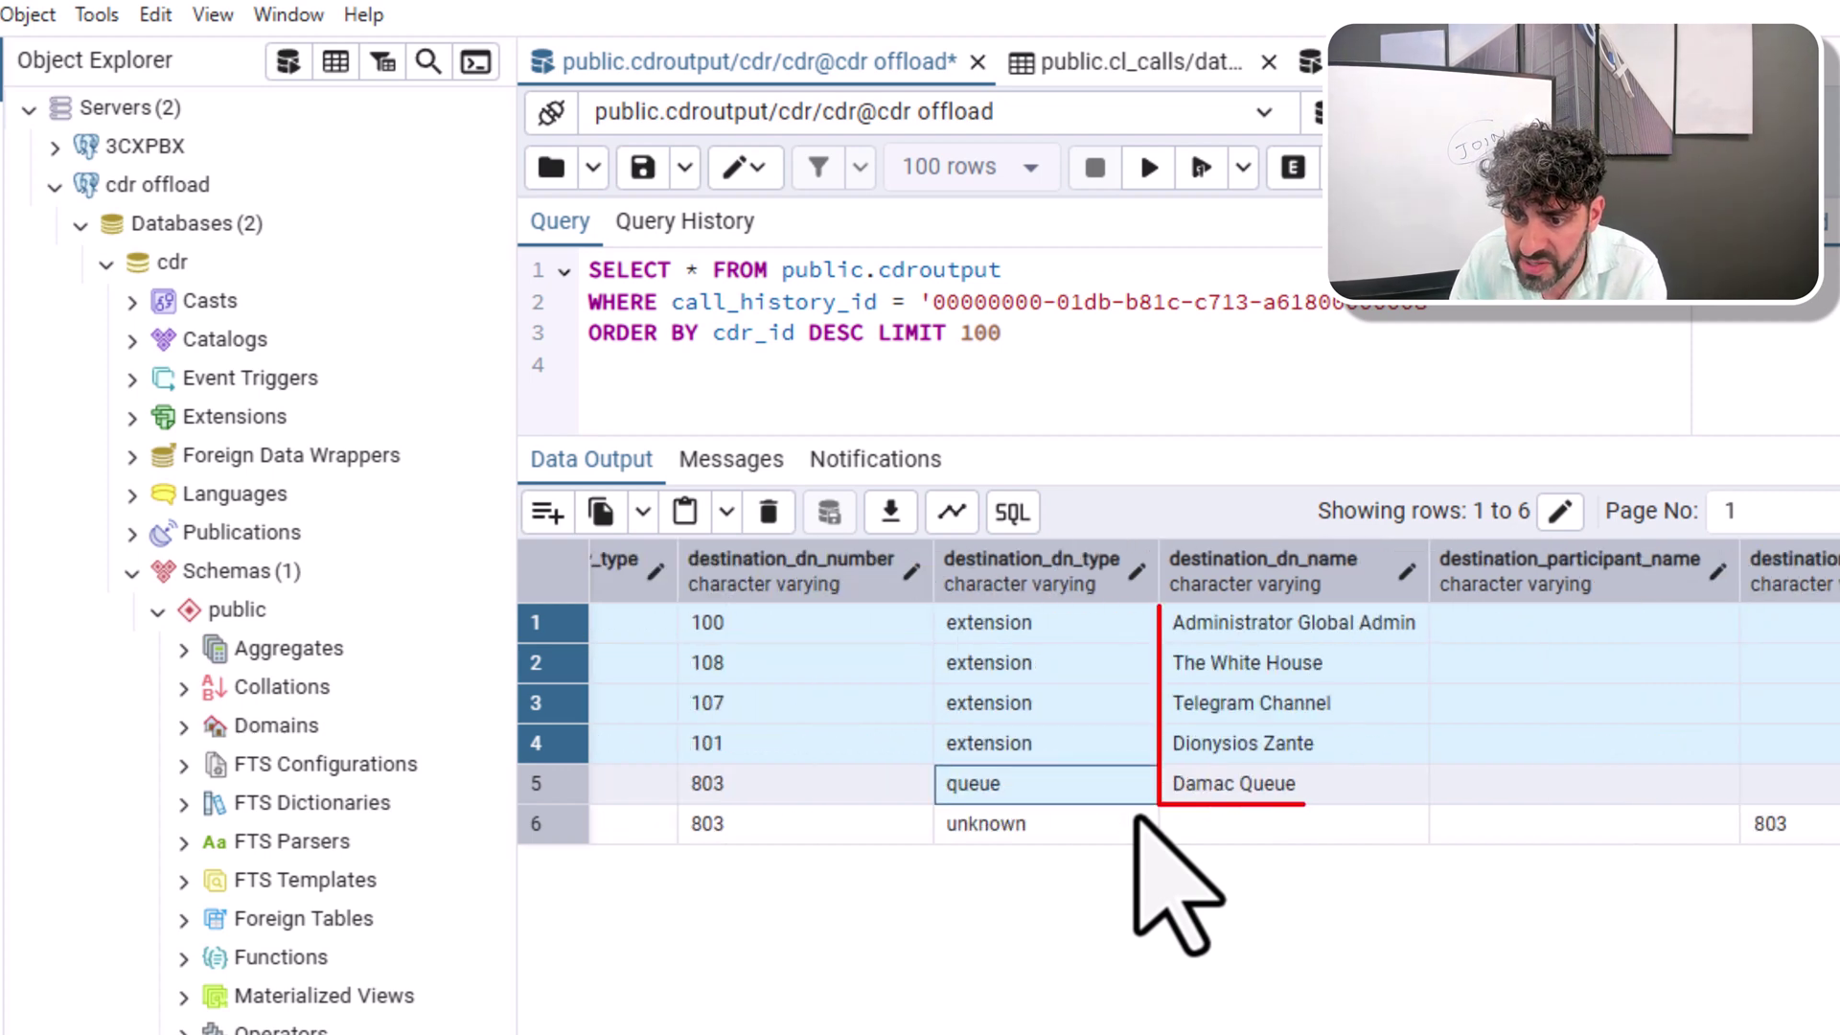
Examine row 5's destination participant name, phone number, trunk DID, incoming and already-connected flags, and group name
key(Up)
key(Right)
key(Right)
key(Down)
key(Right)
key(Right)
key(Right)
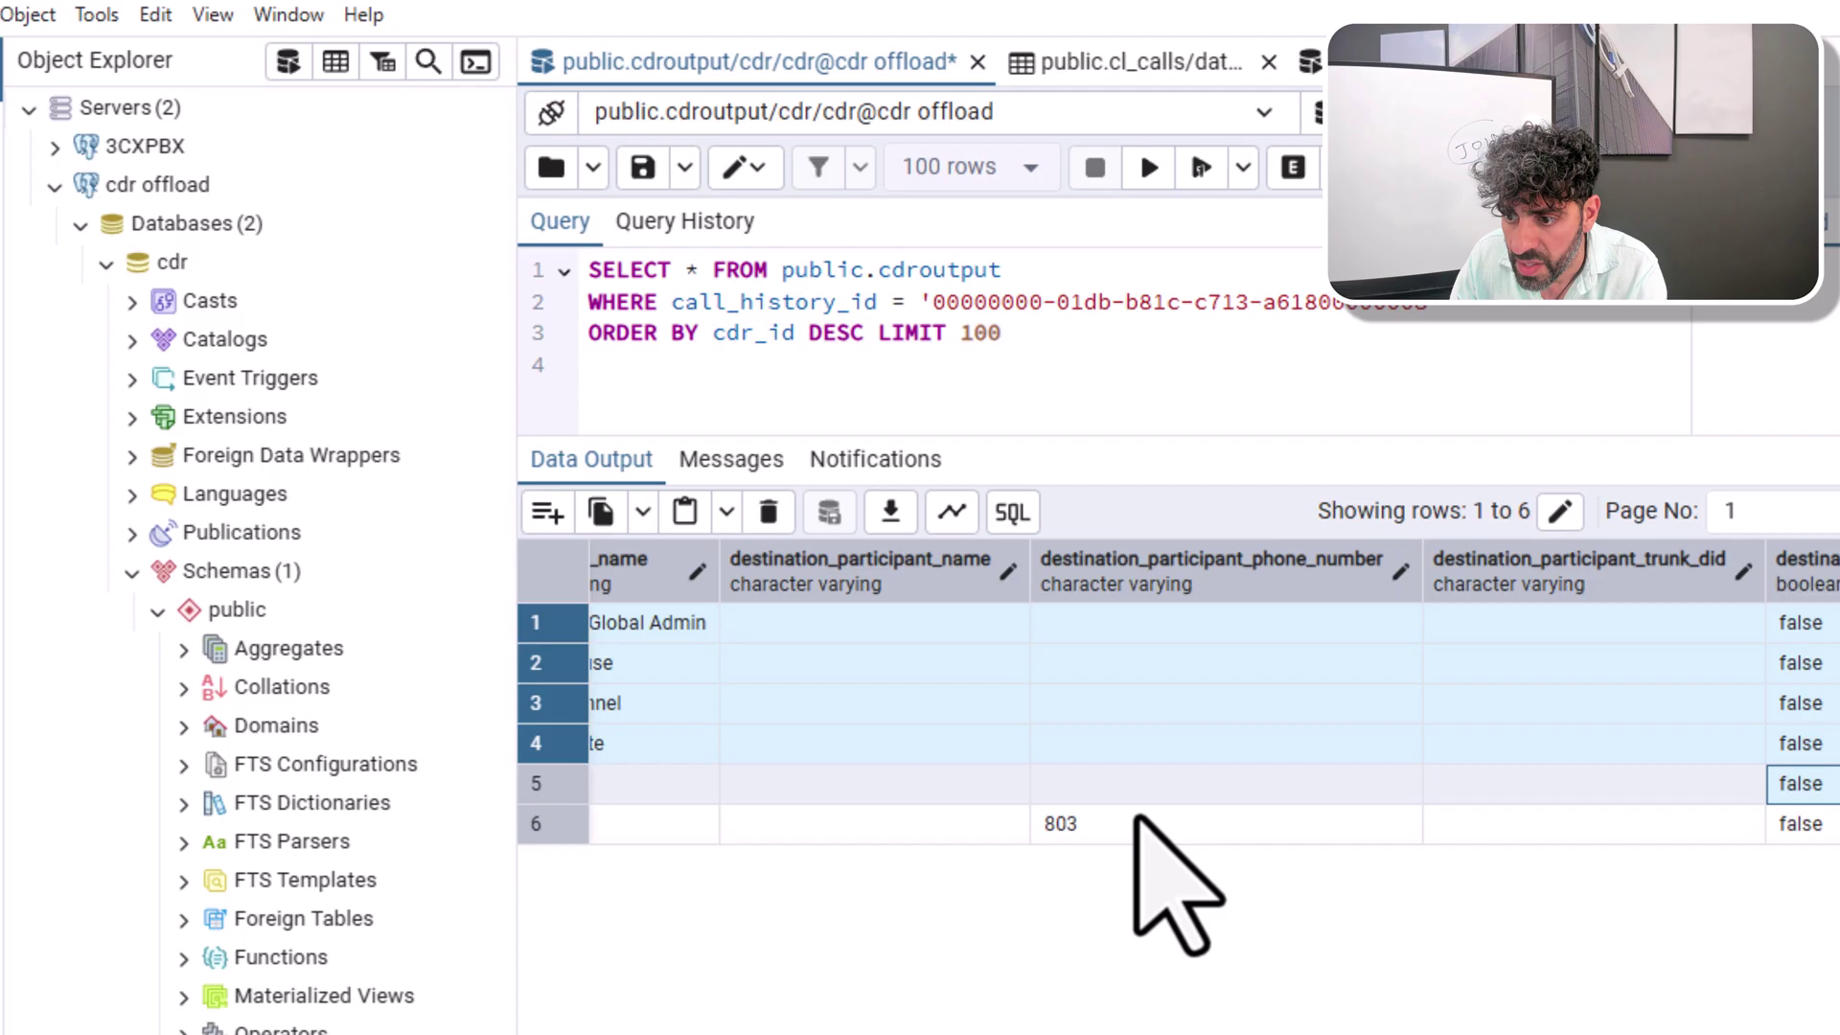
key(Right)
key(Right)
key(Right)
key(Left)
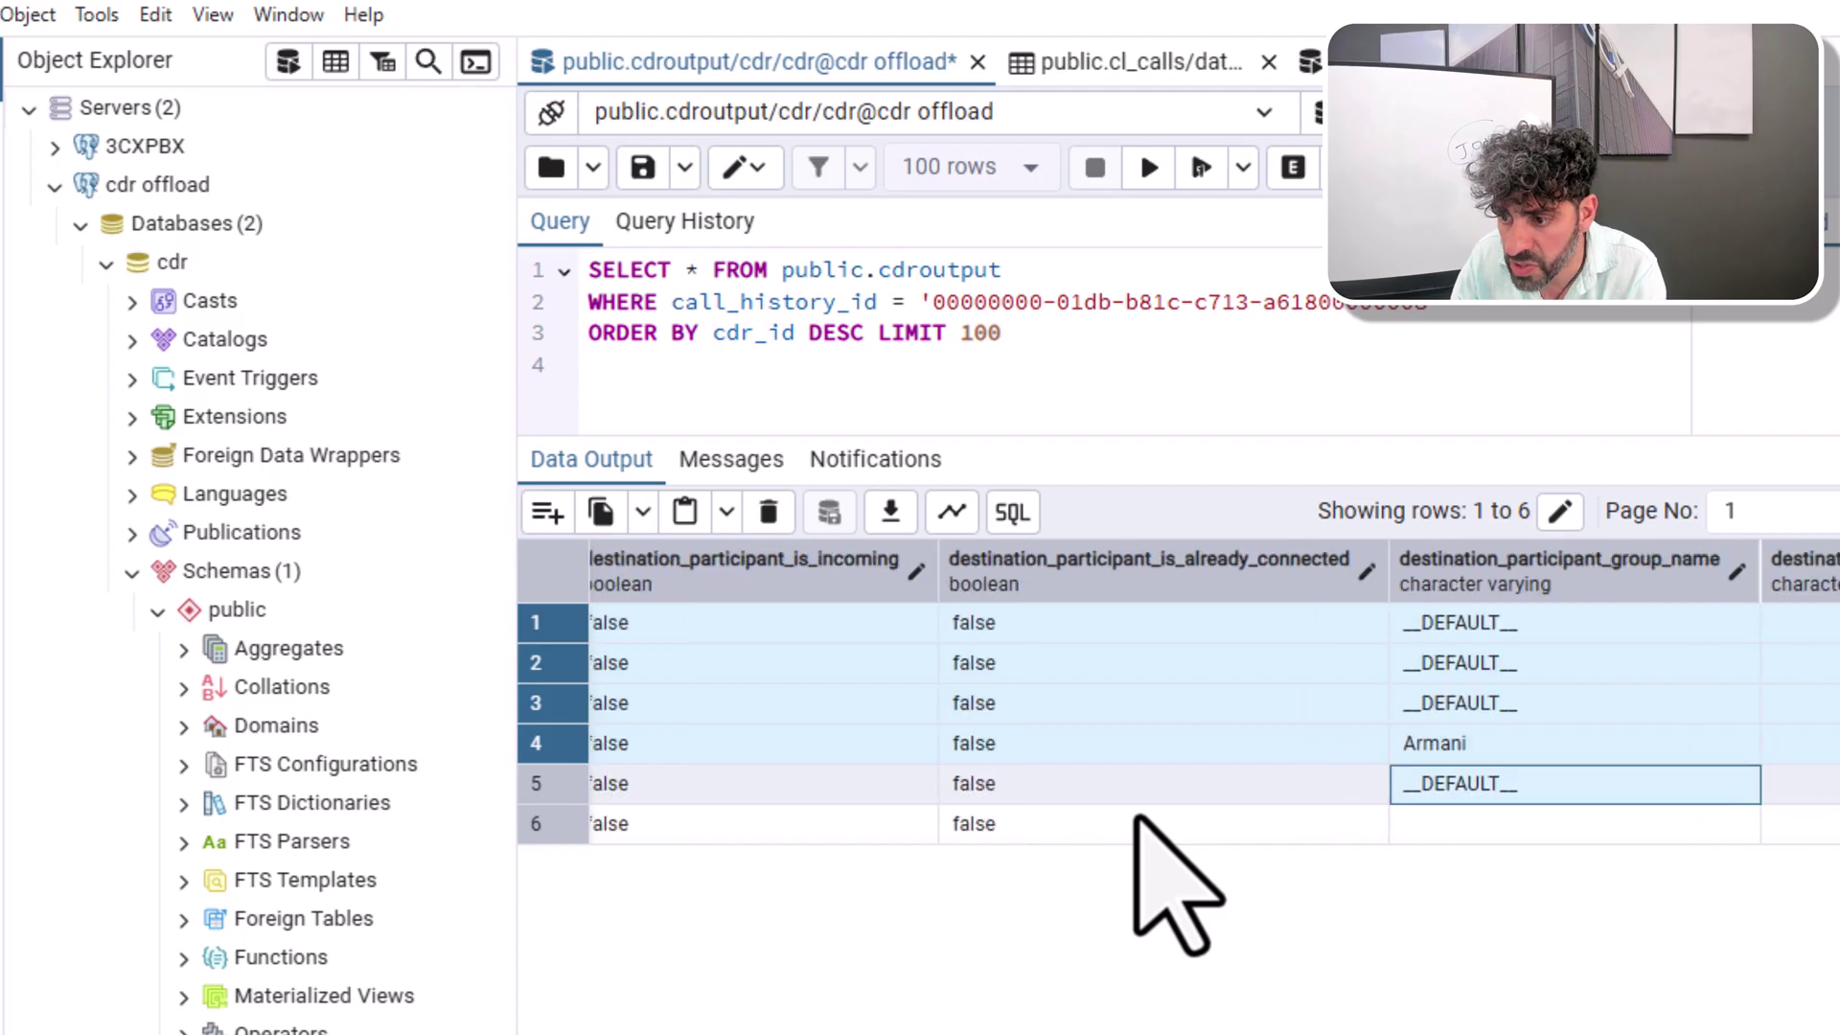
Inspect row 5's base and originating CDR ids, creation method and creation forward reason
key(Right)
key(Right)
key(Right)
key(Right)
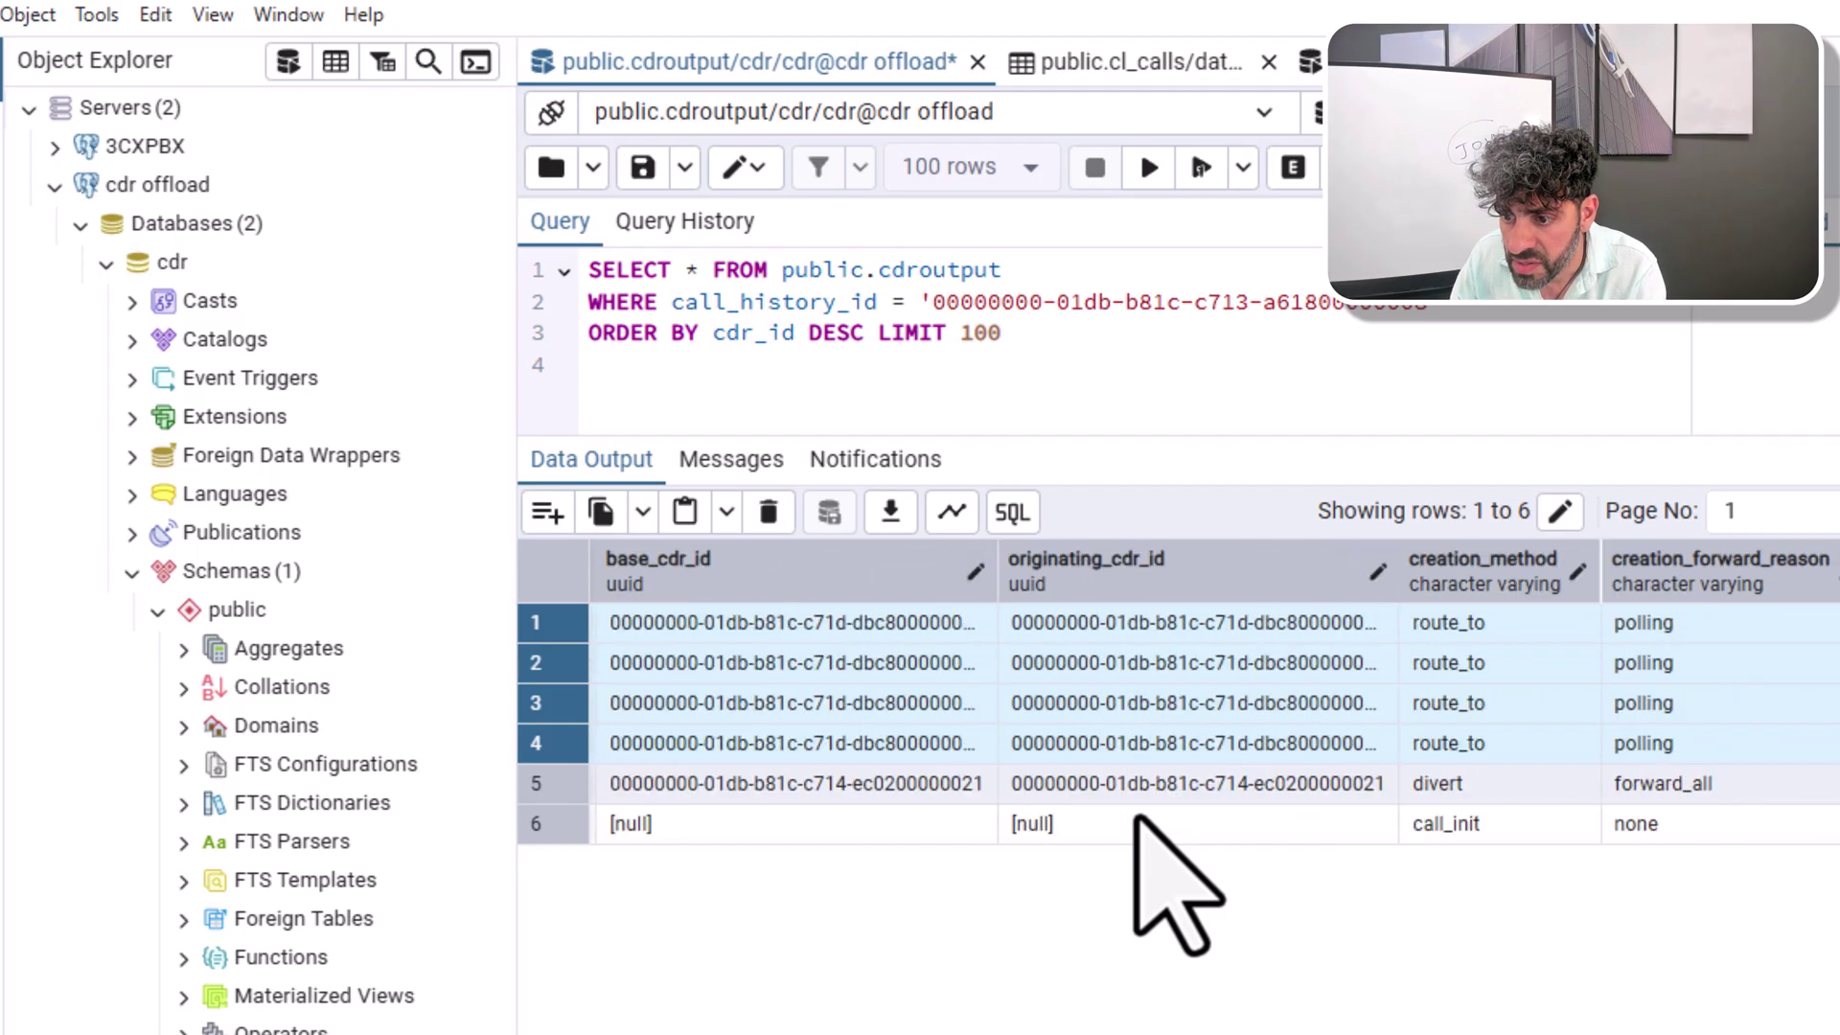
key(Right)
key(Left)
key(Left)
key(Left)
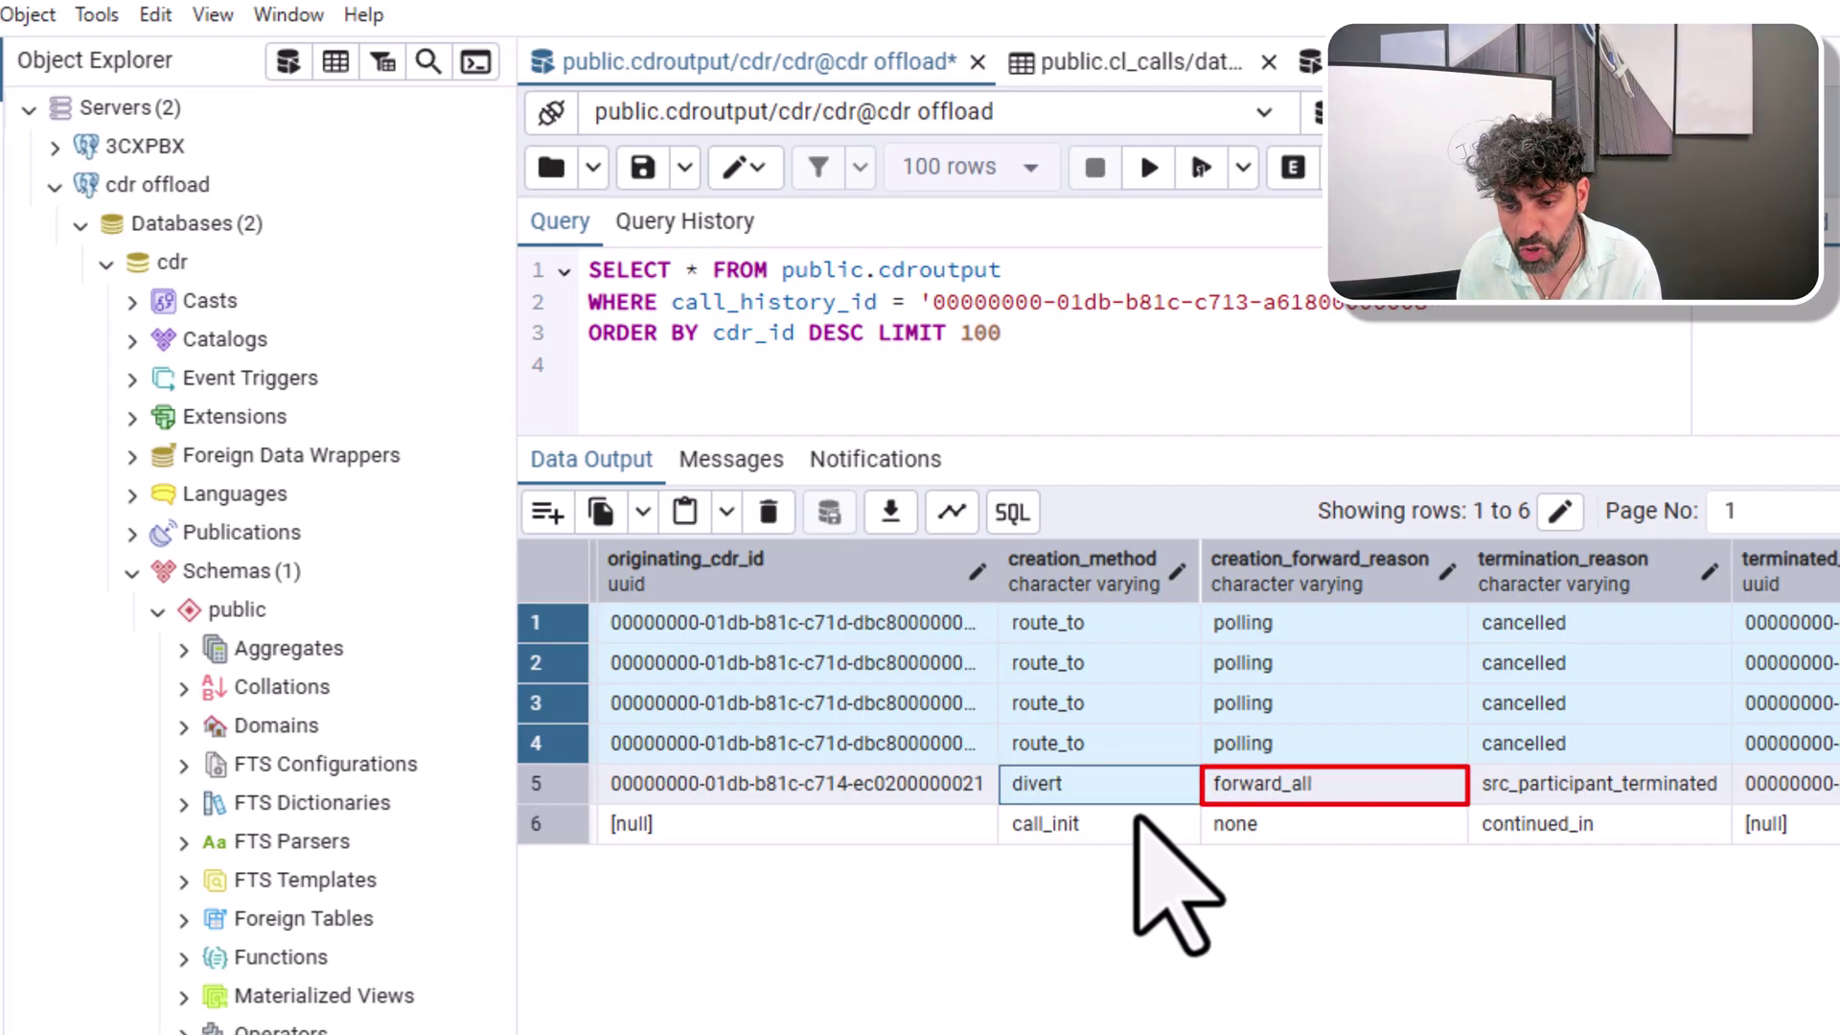
Check row 5's termination_reason and return to its base_cdr_id cell
key(Right)
key(Right)
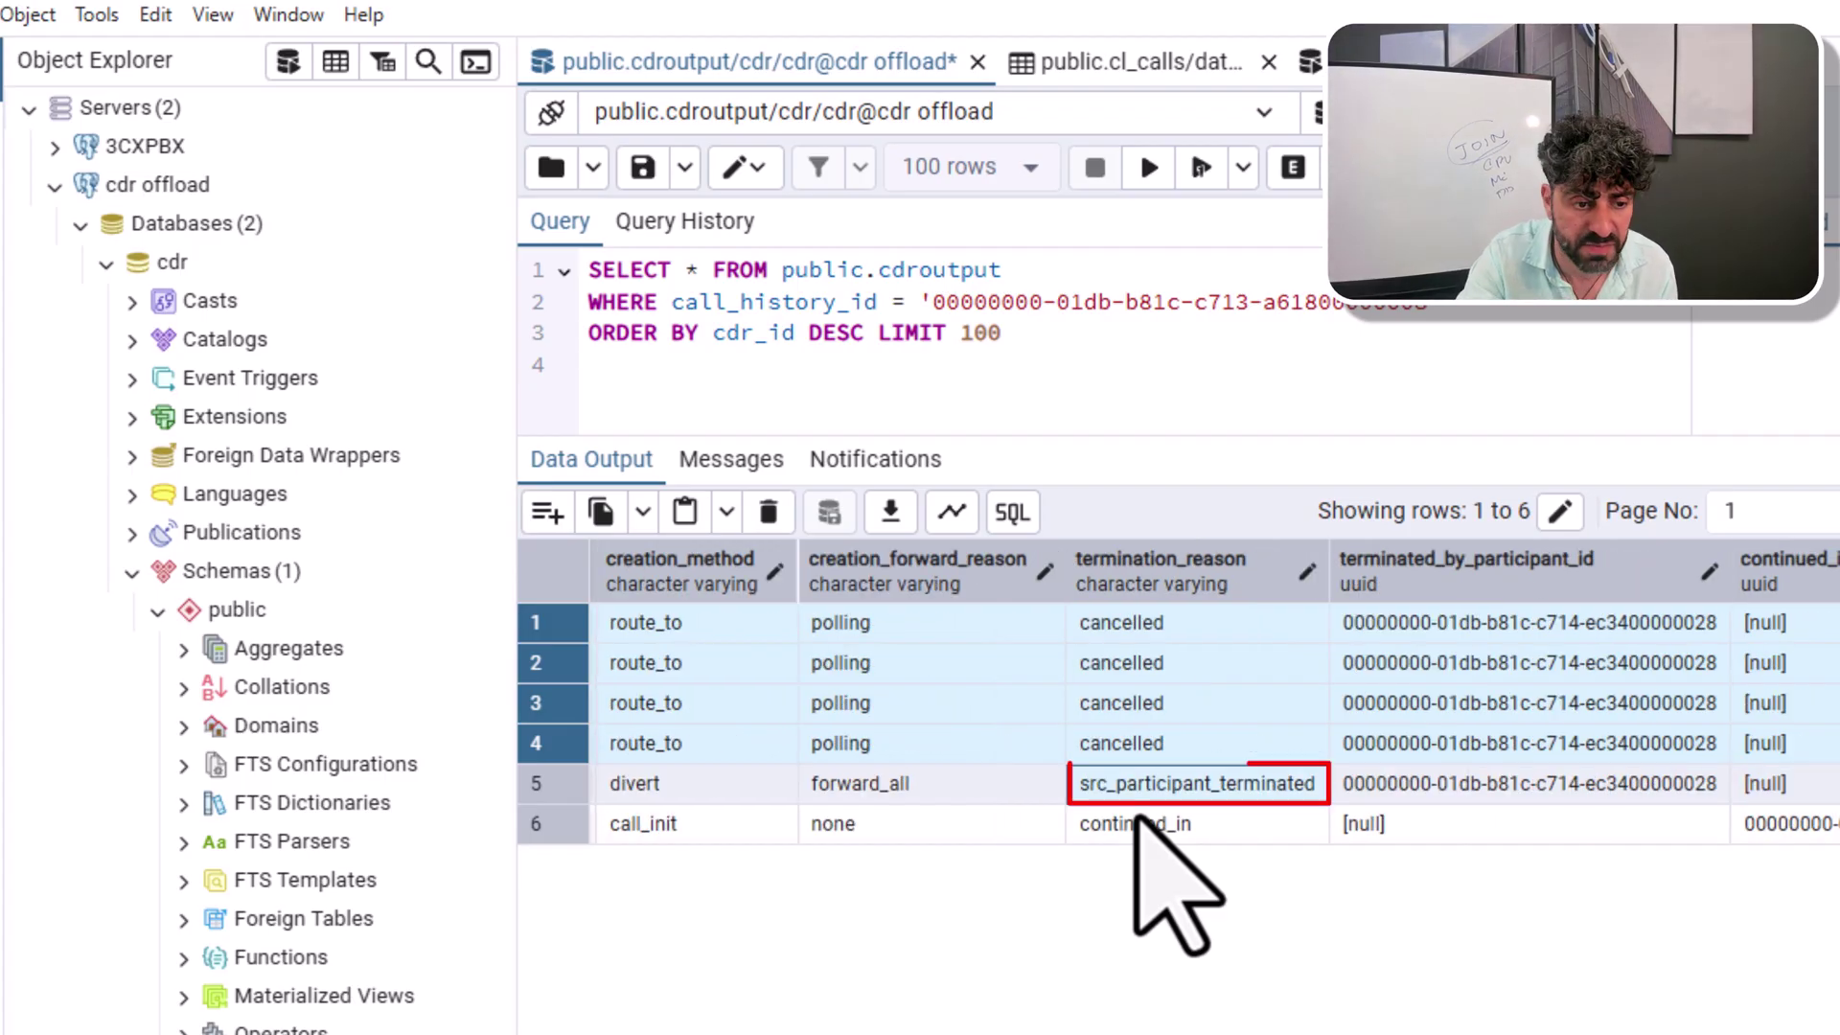
key(Left)
key(Left)
key(Left)
key(Left)
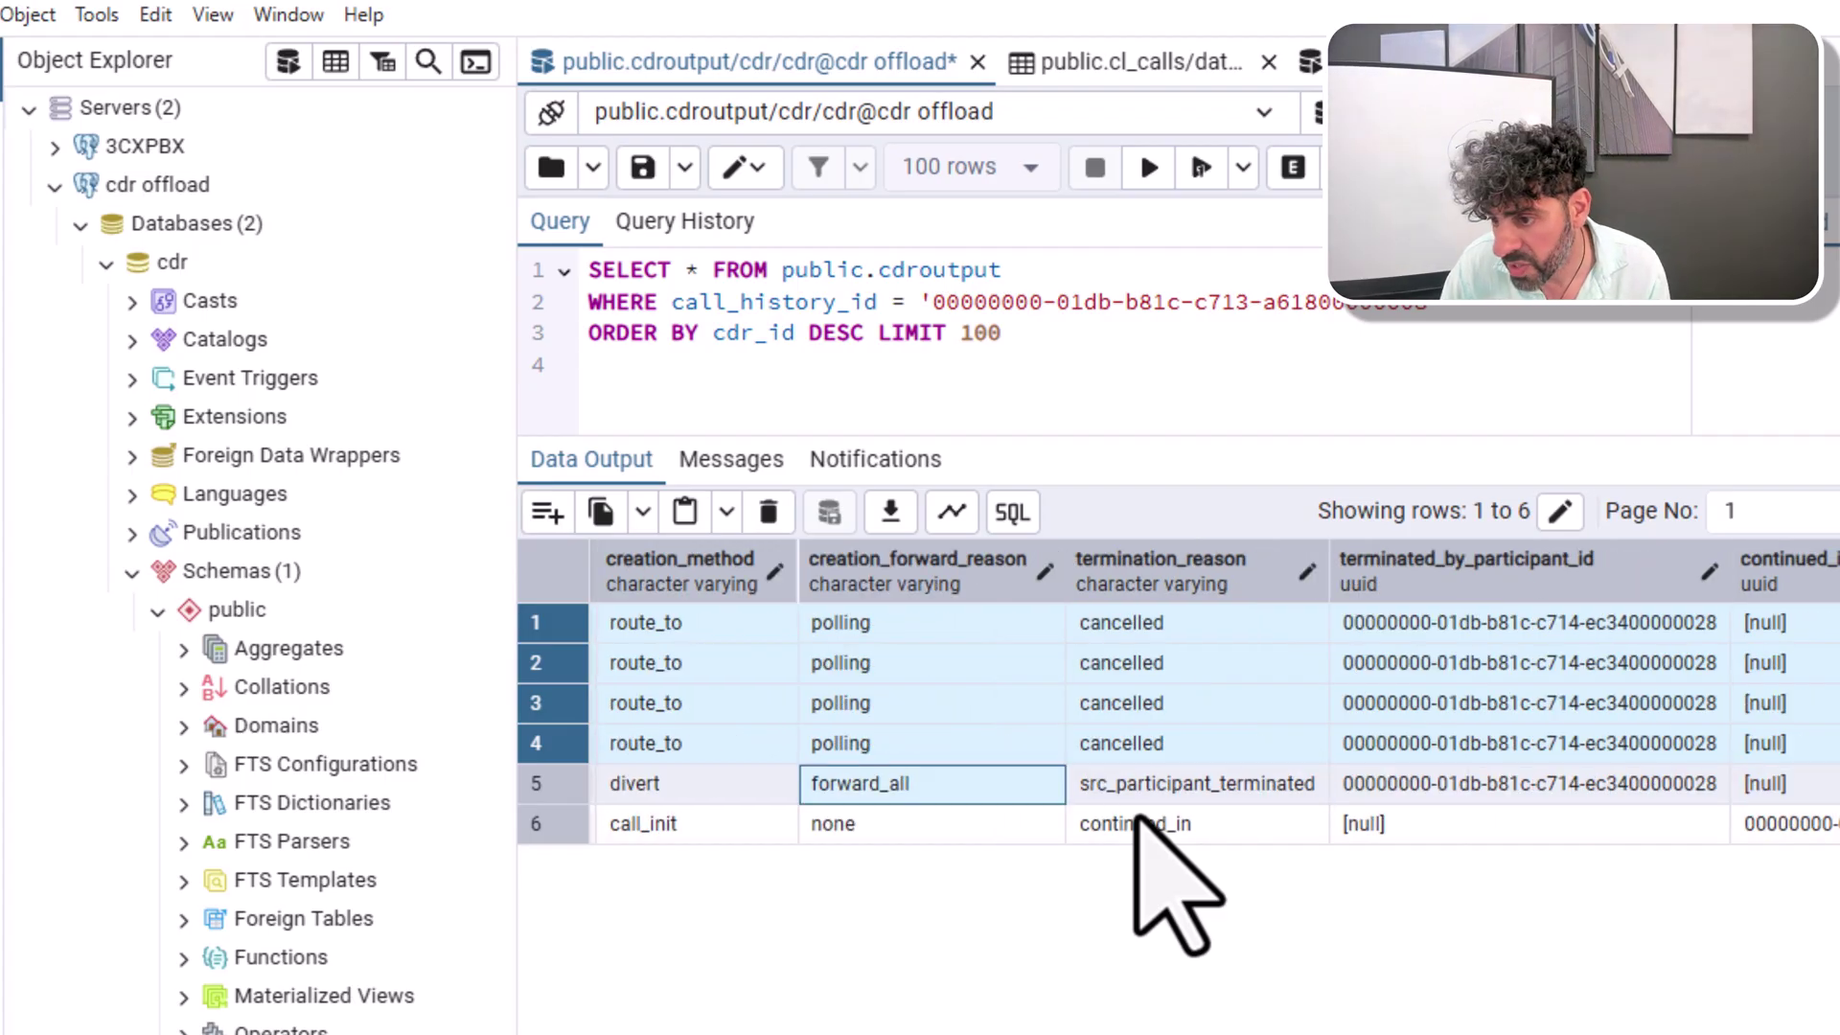
right_click(1136, 819)
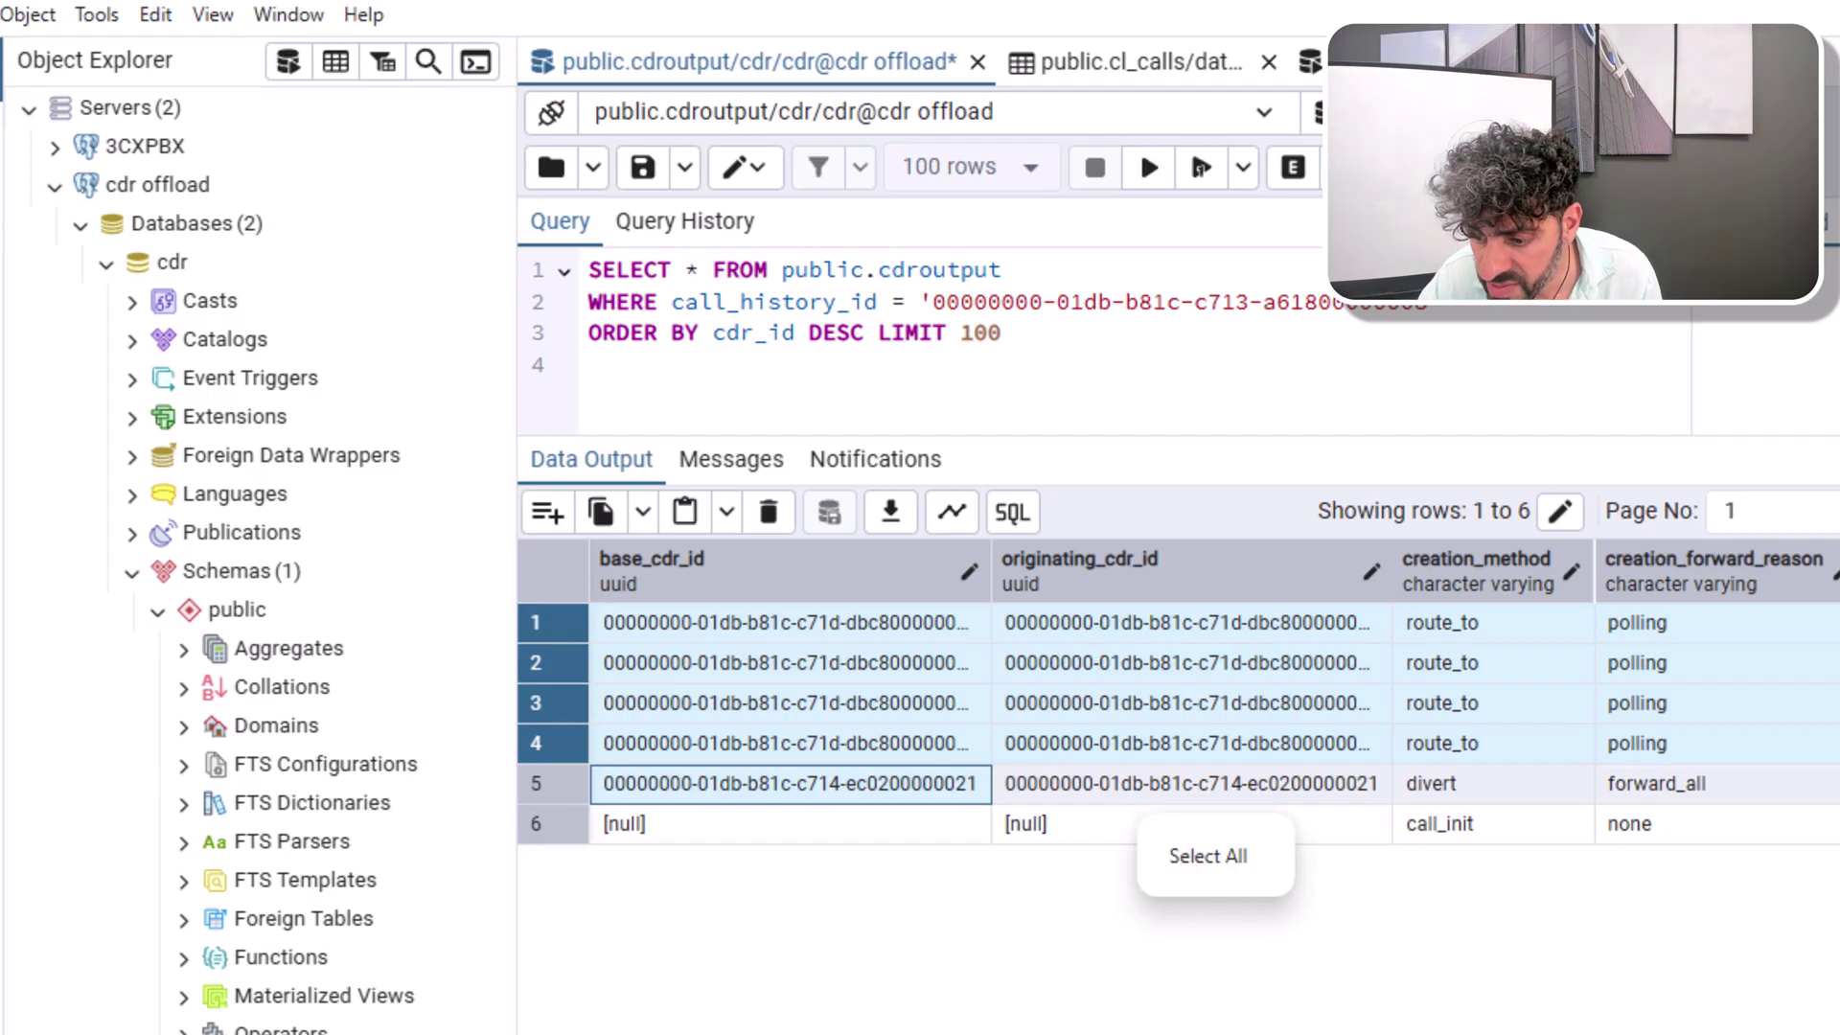
Select the termination_reason of row 1 and compare it down through row 4
scroll(1214, 690, right, 5)
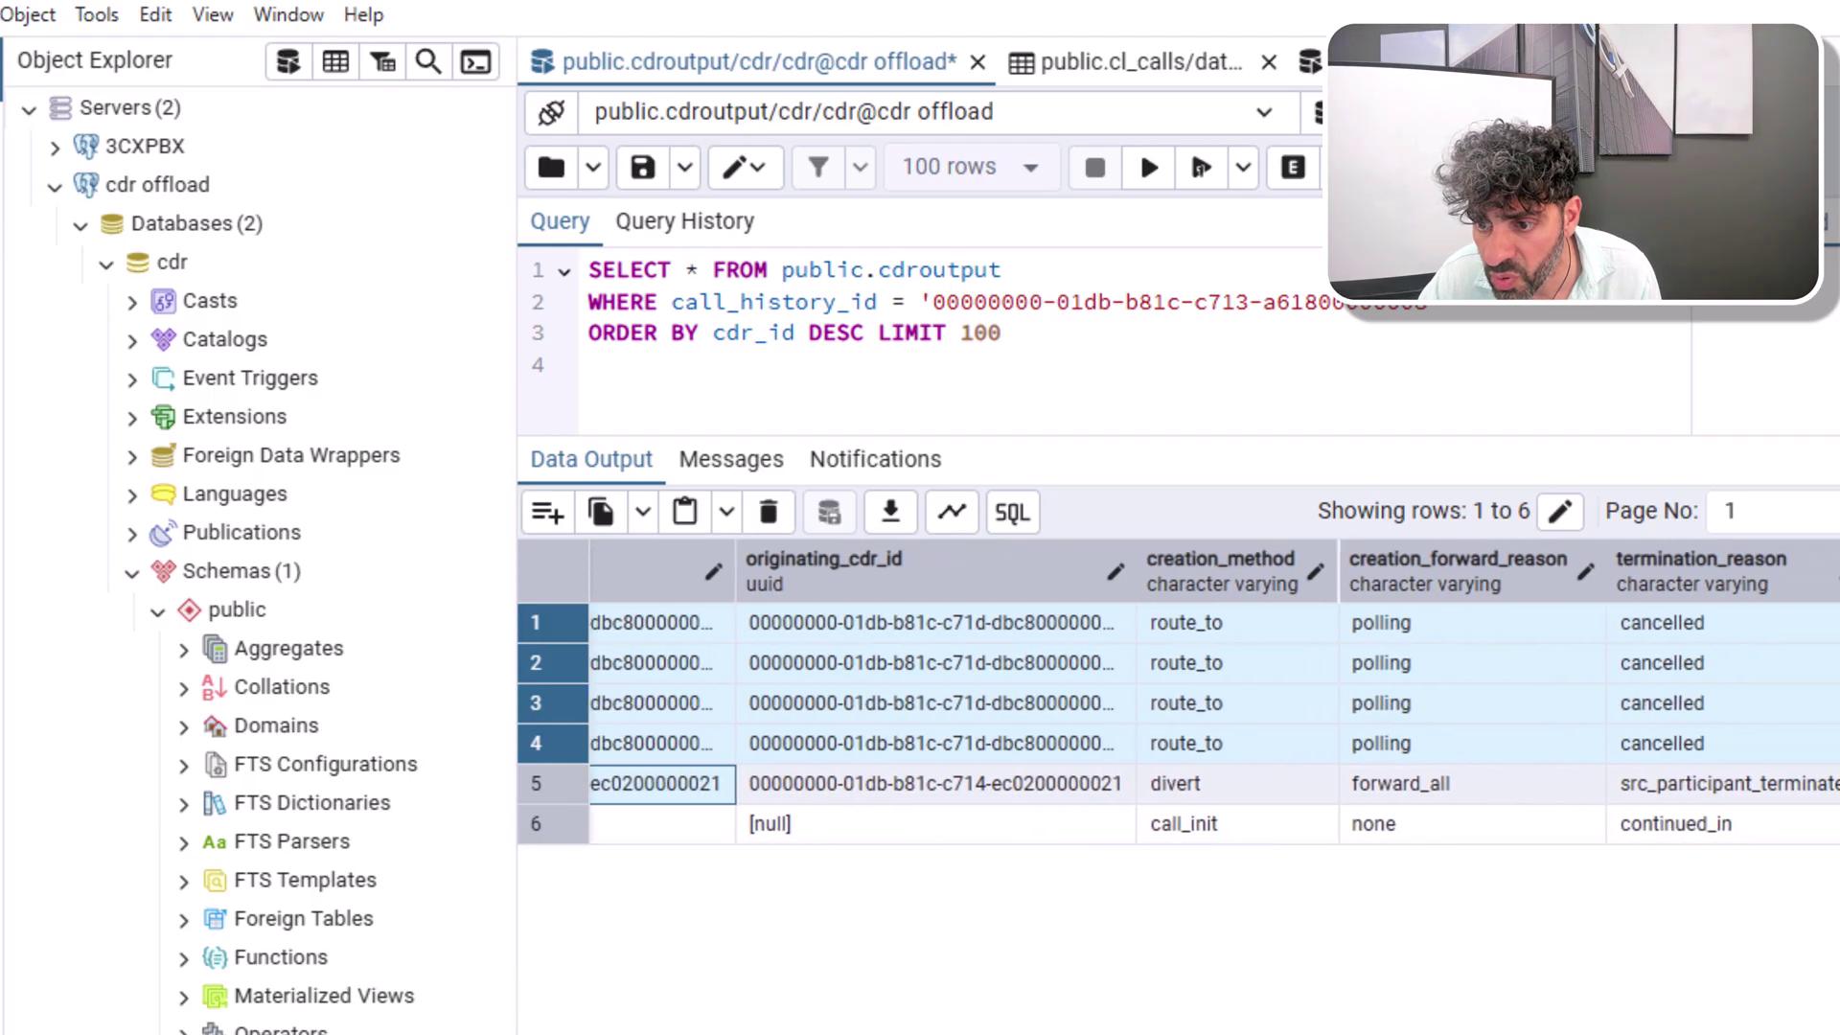
click(1598, 623)
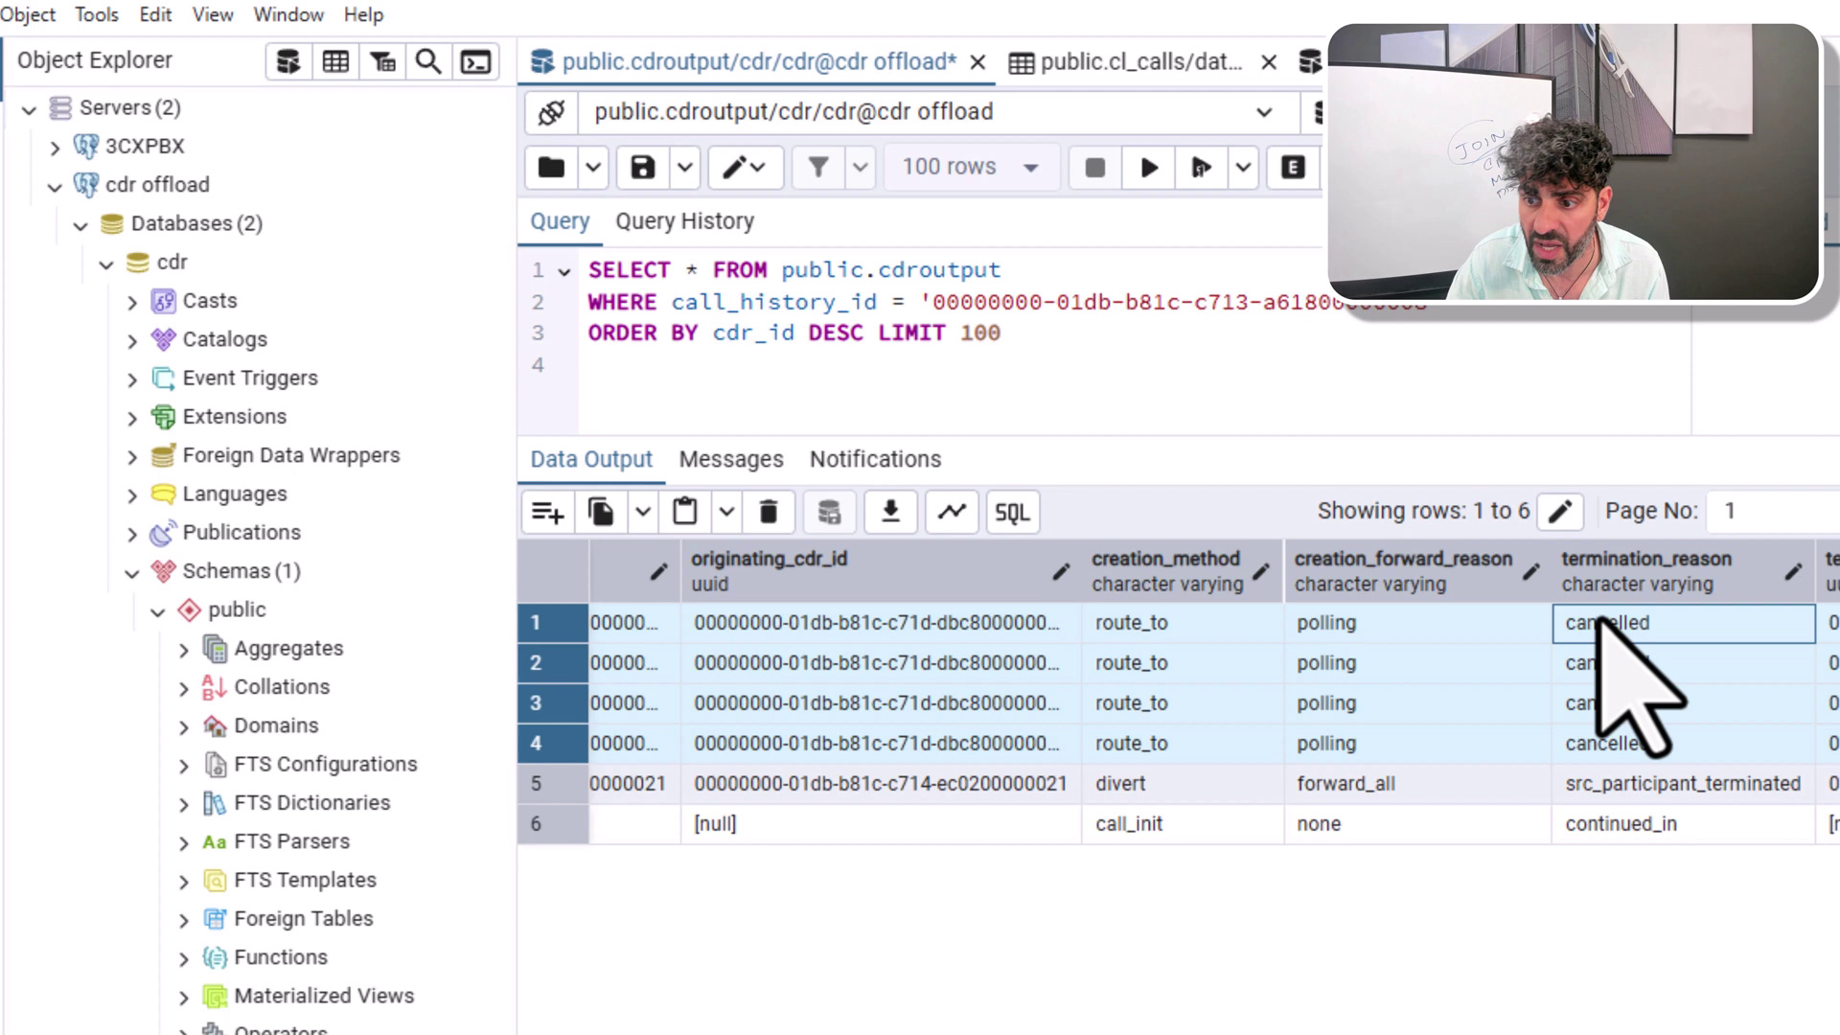
key(Down)
key(Down)
key(Down)
Examine the terminated_by_participant_id, continued_in_cdr_id, and started, ended and answered timestamps for rows 1 to 4
key(Right)
key(Right)
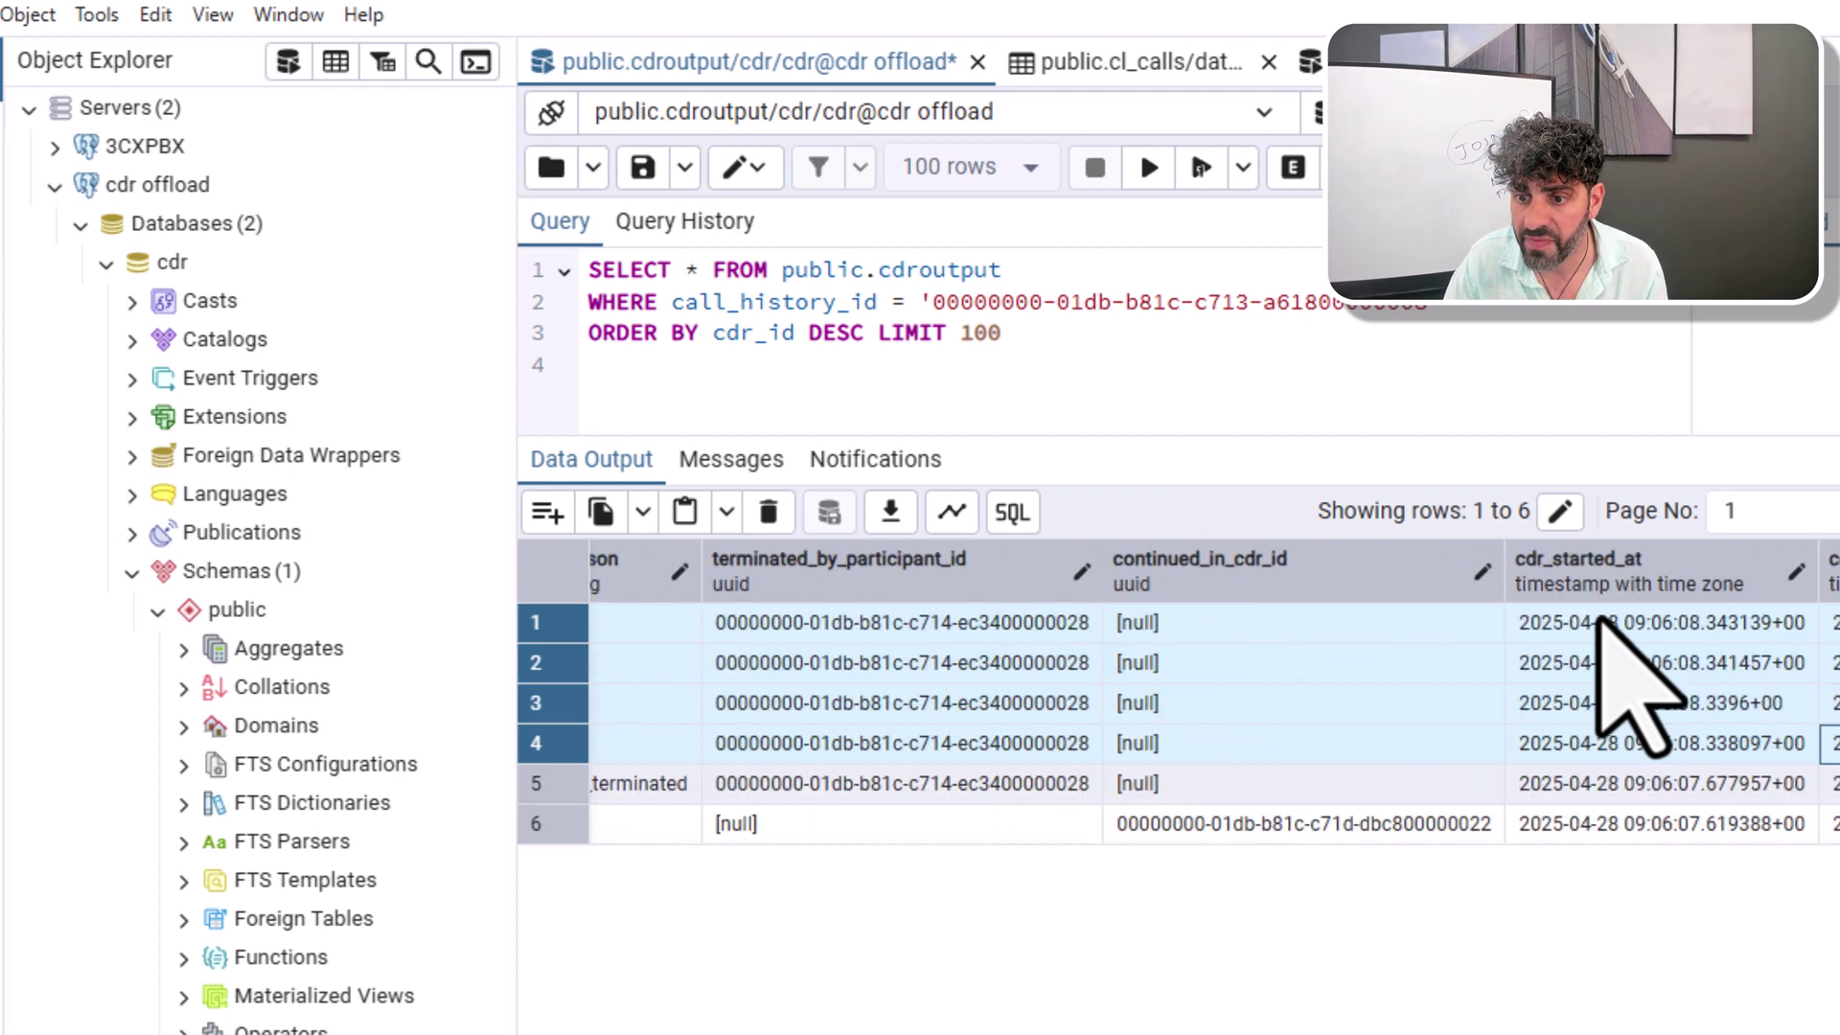
key(Right)
key(Right)
key(Right)
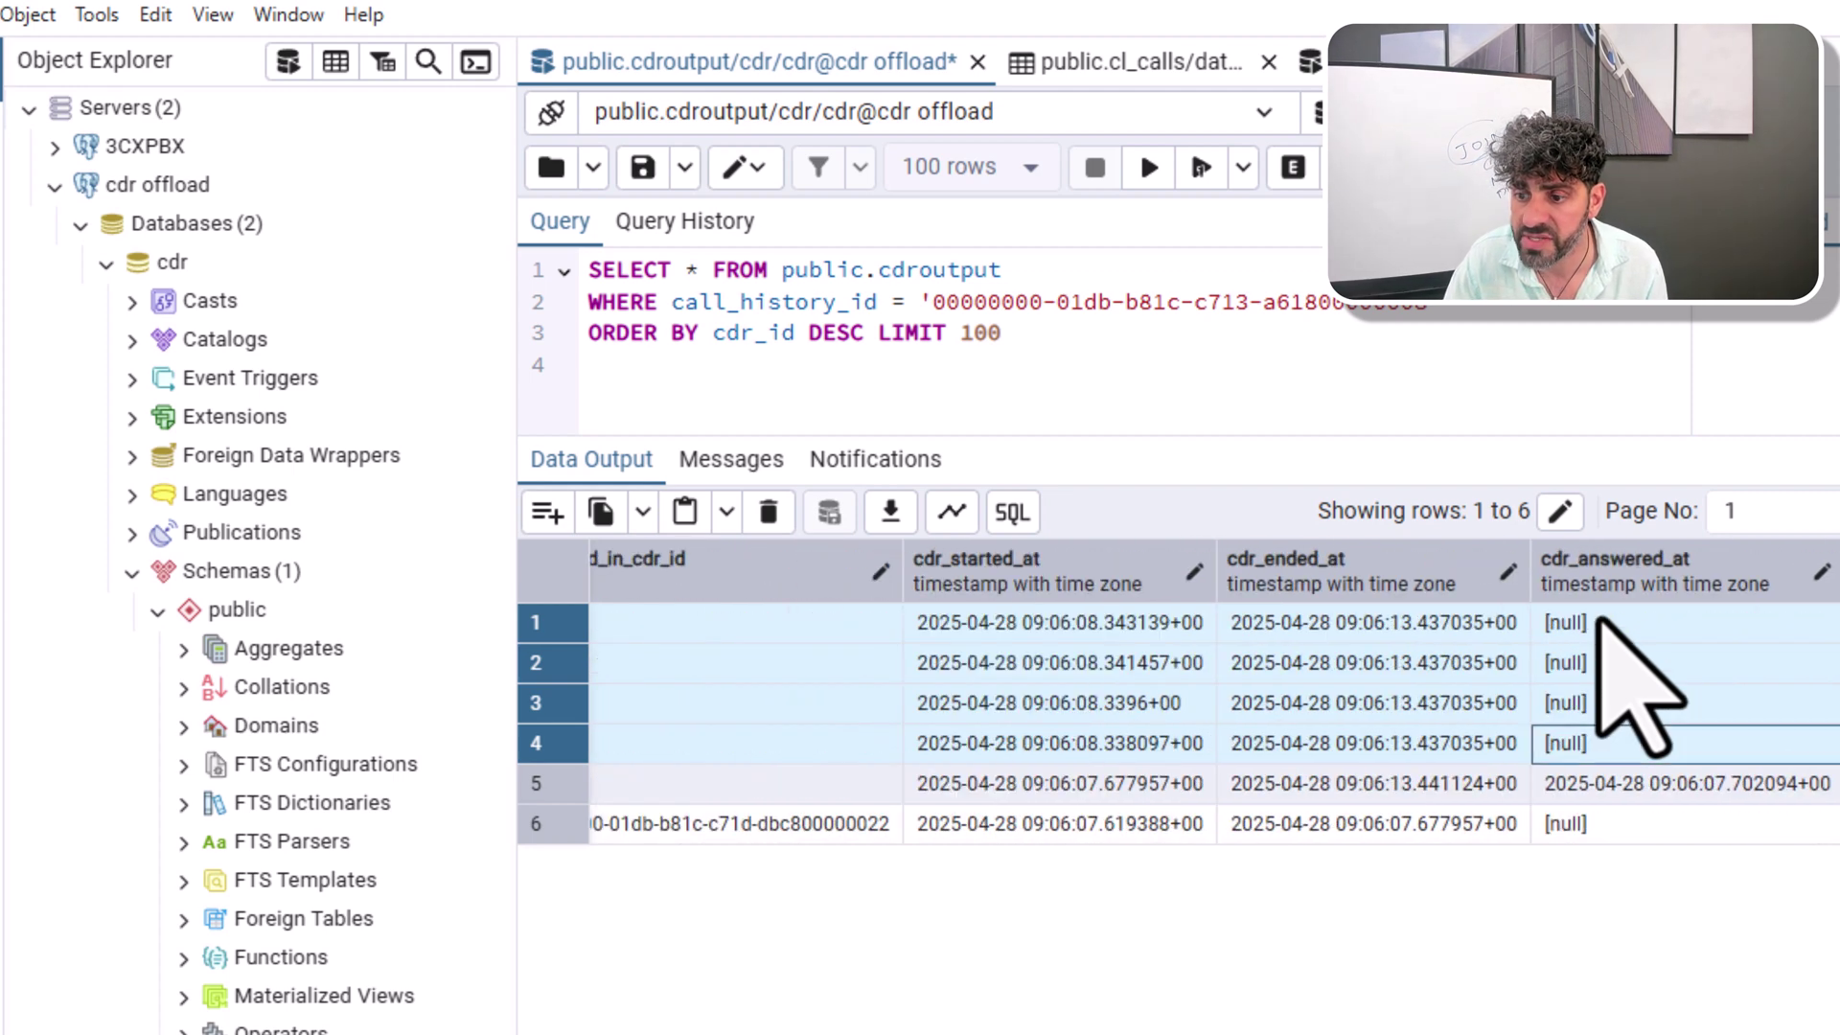
key(Up)
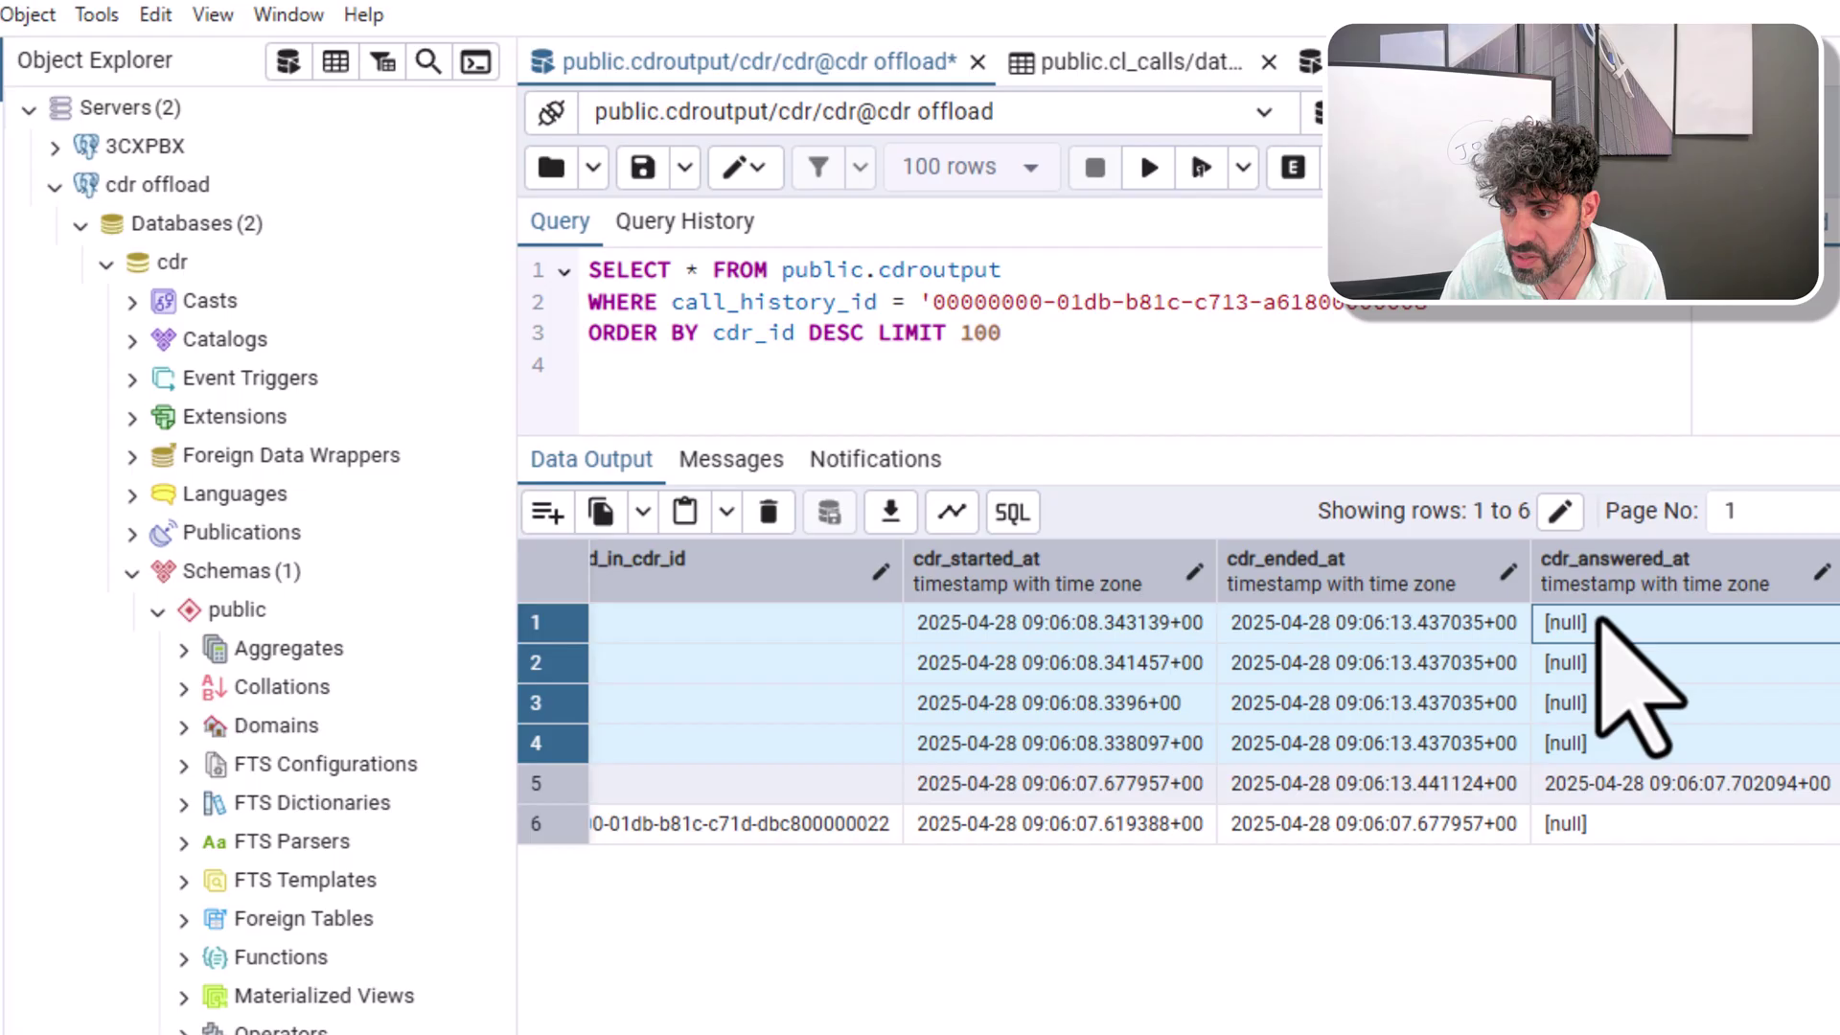
Review the termination_reason_details, processed, migrated and main_call_history_id columns from row 1
key(Right)
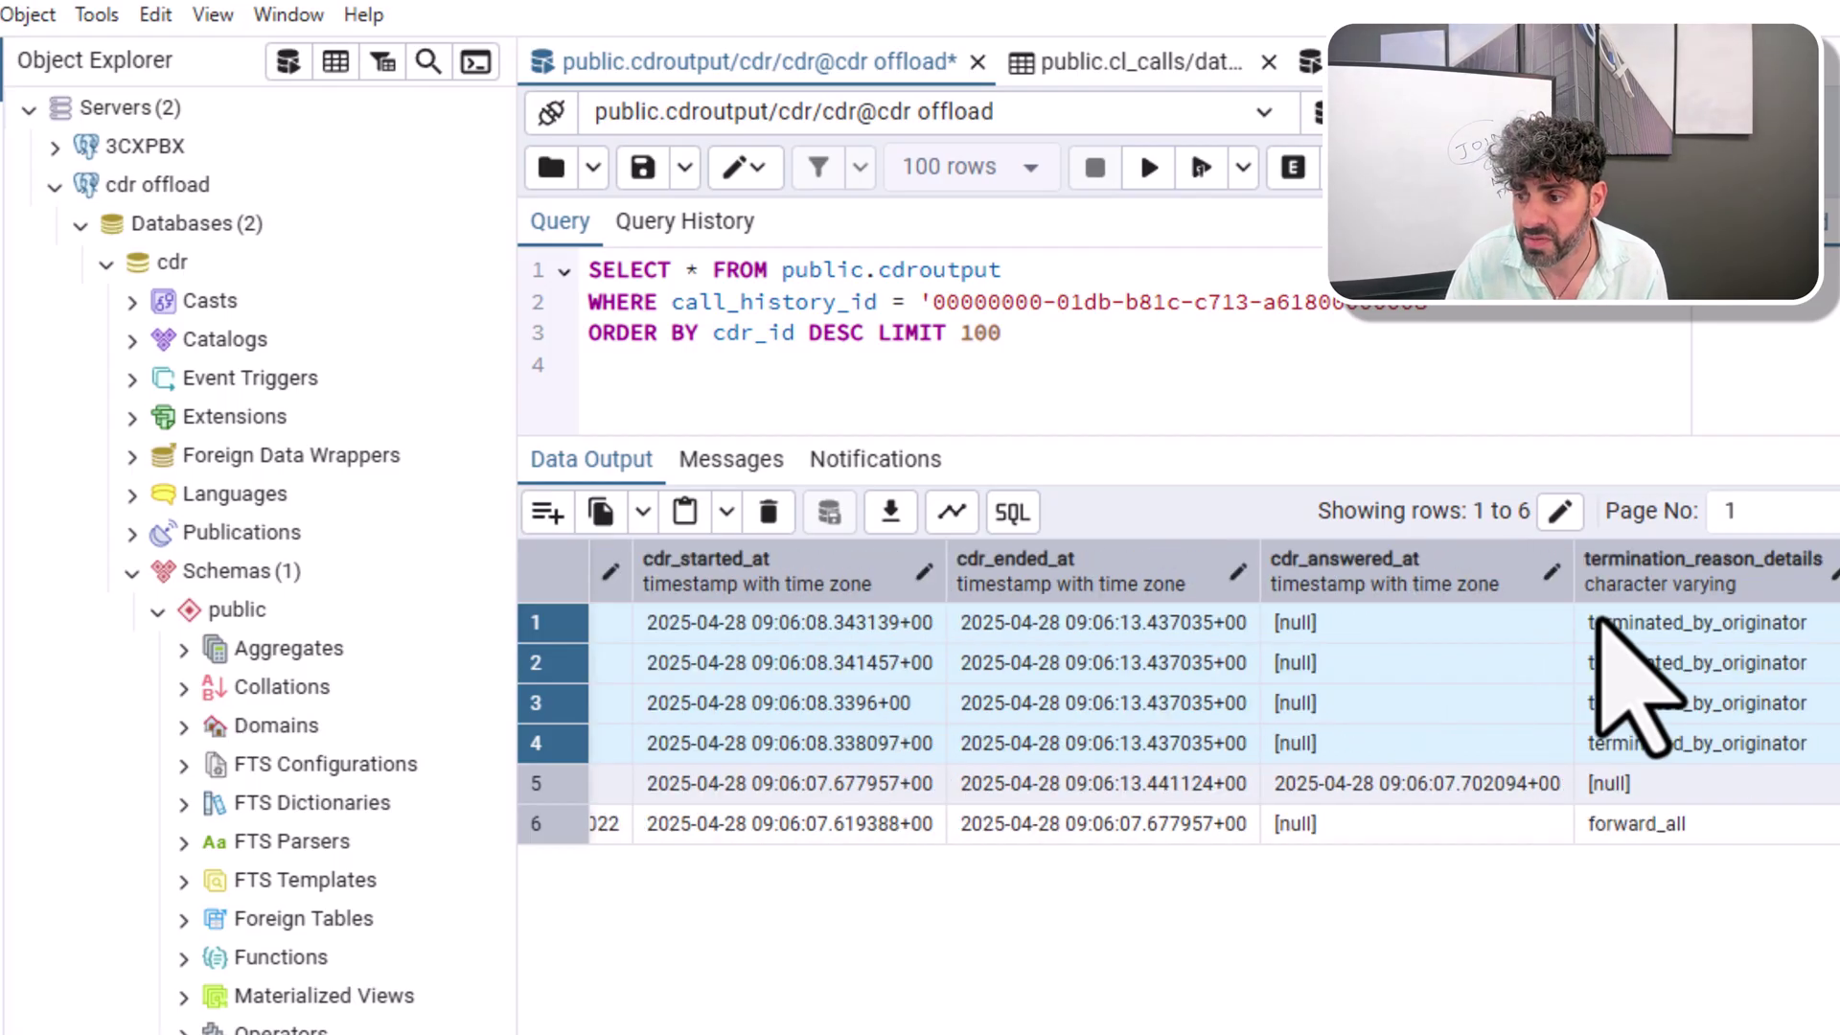
key(Right)
key(Right)
key(Right)
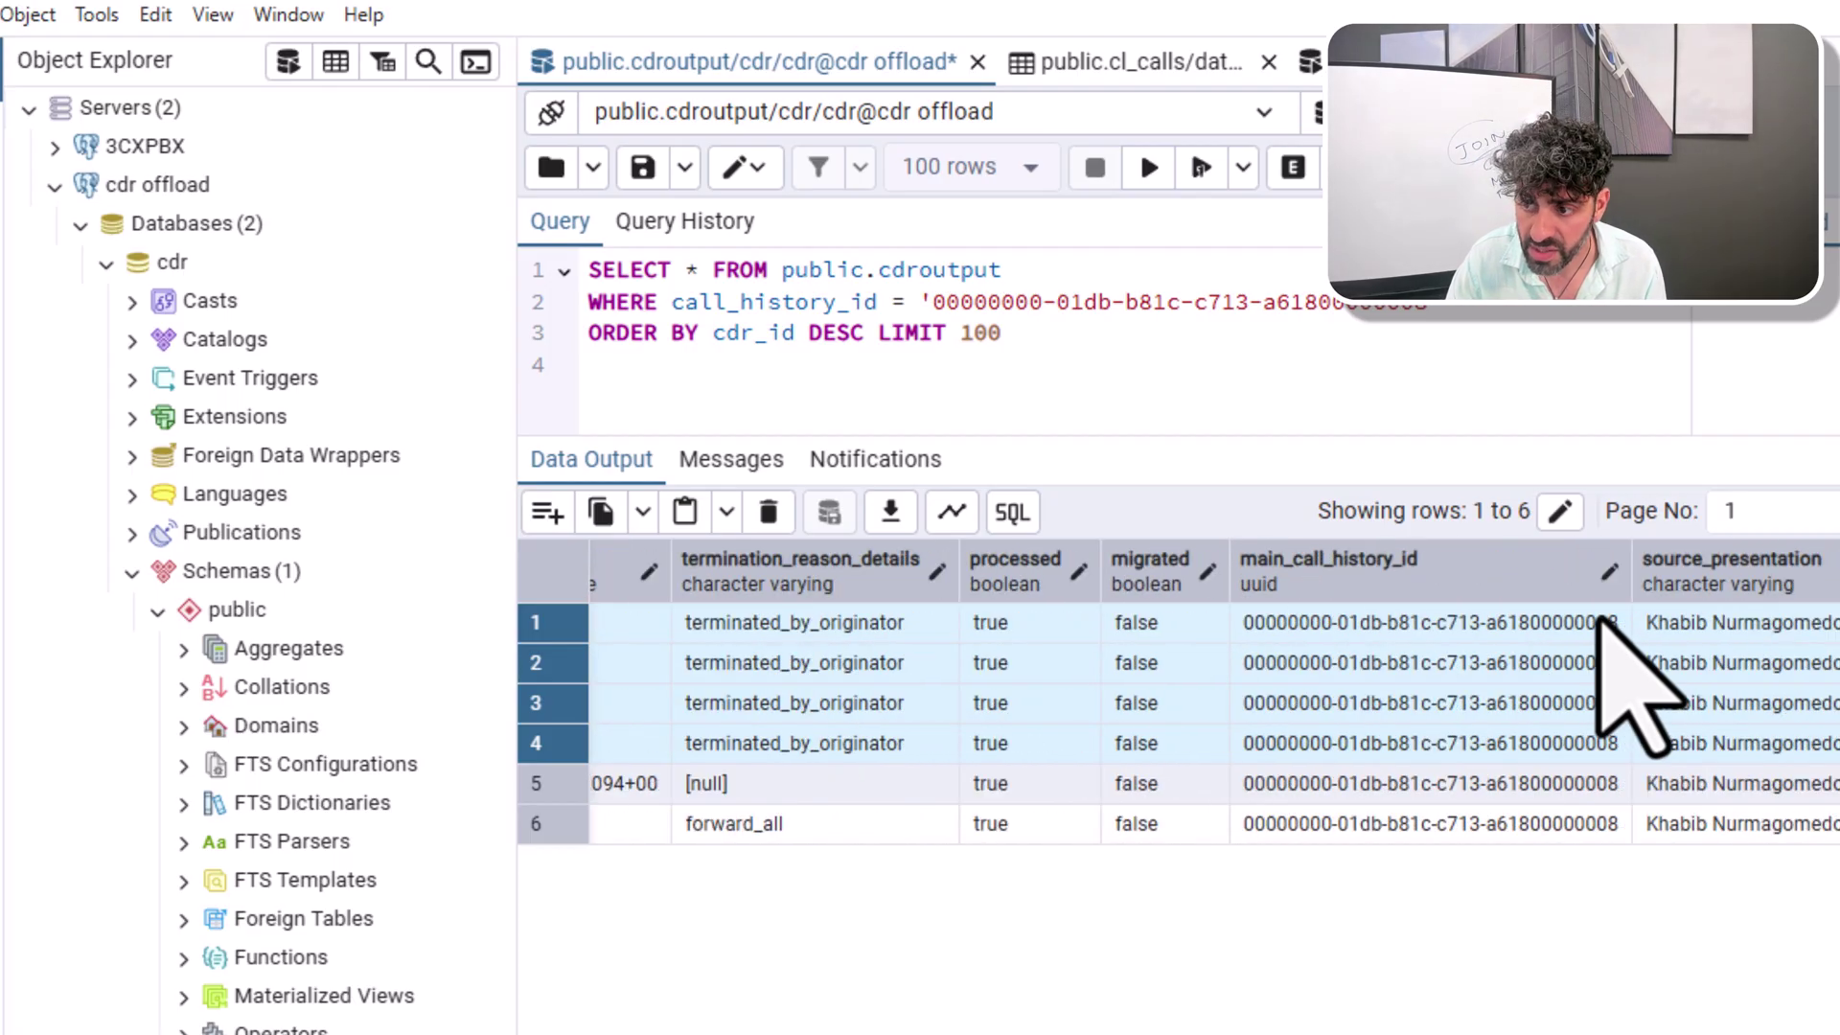